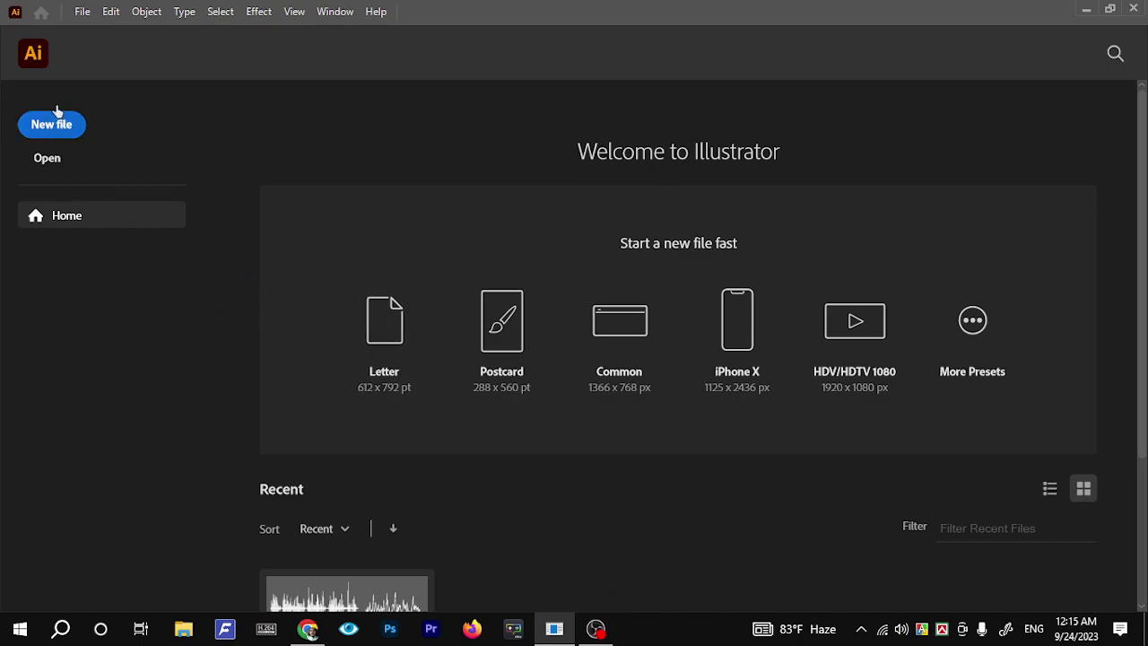
Create a new document 1920 pt wide and 1080 pt high
{"action": "left_click", "coordinate": [76, 124]}
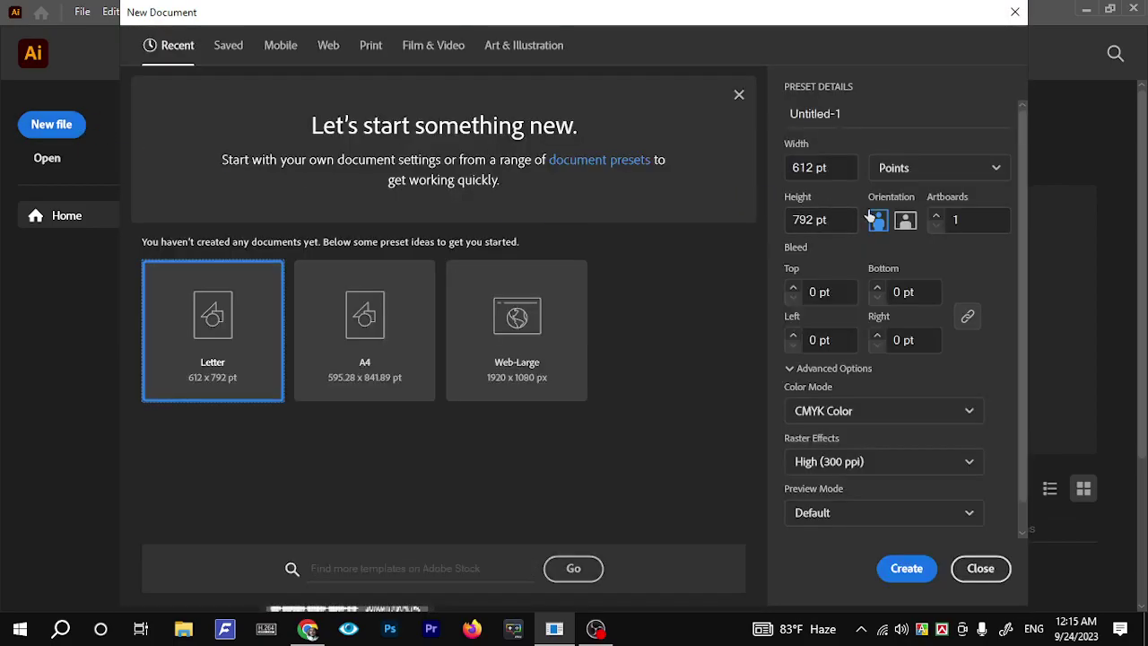
{"action": "left_click", "coordinate": [901, 169]}
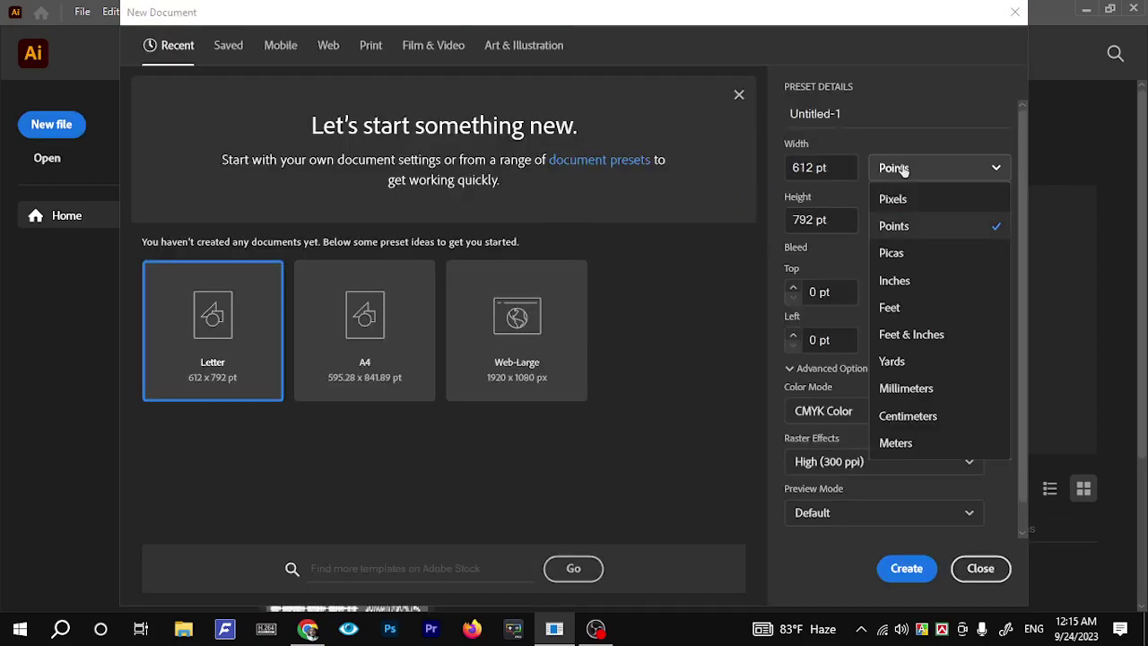
{"action": "left_click", "coordinate": [900, 169]}
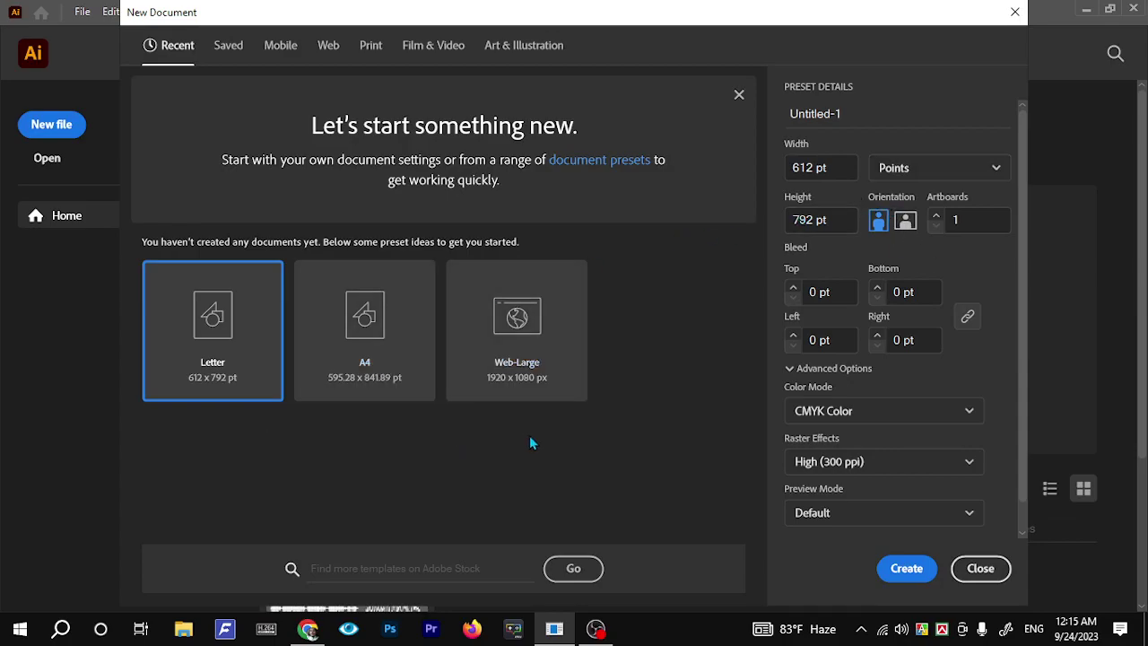
{"action": "left_click_drag", "start_coordinate": [834, 167], "coordinate": [787, 167]}
{"action": "type", "text": "1920"}
{"action": "left_click_drag", "start_coordinate": [826, 220], "coordinate": [789, 220]}
{"action": "type", "text": "1080"}
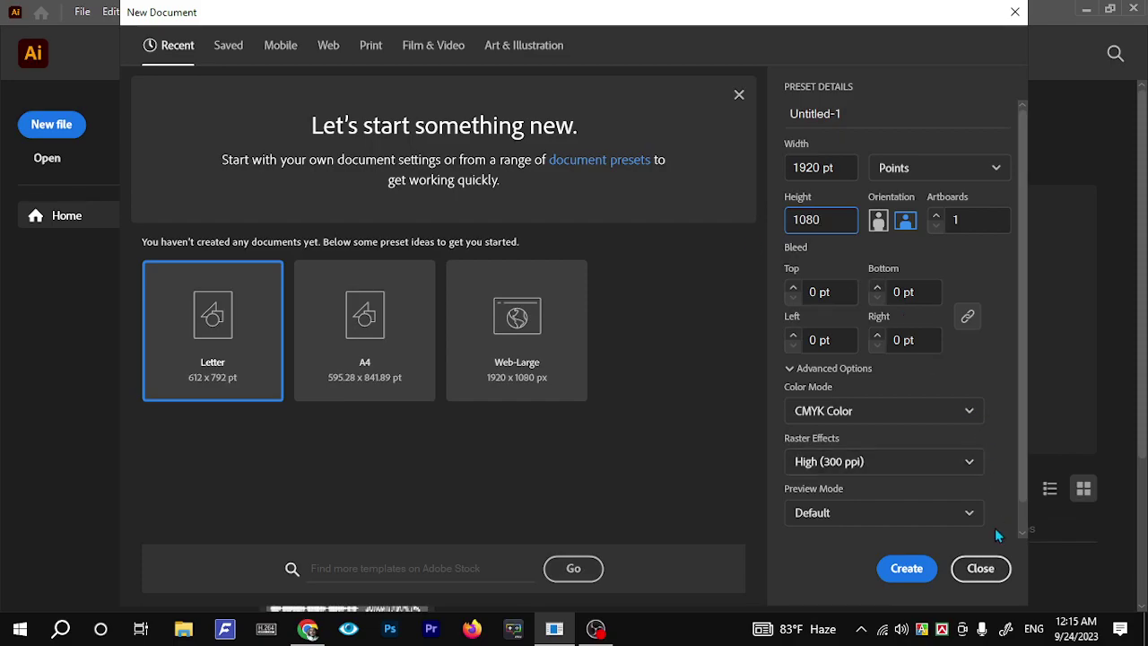
{"action": "left_click", "coordinate": [906, 568]}
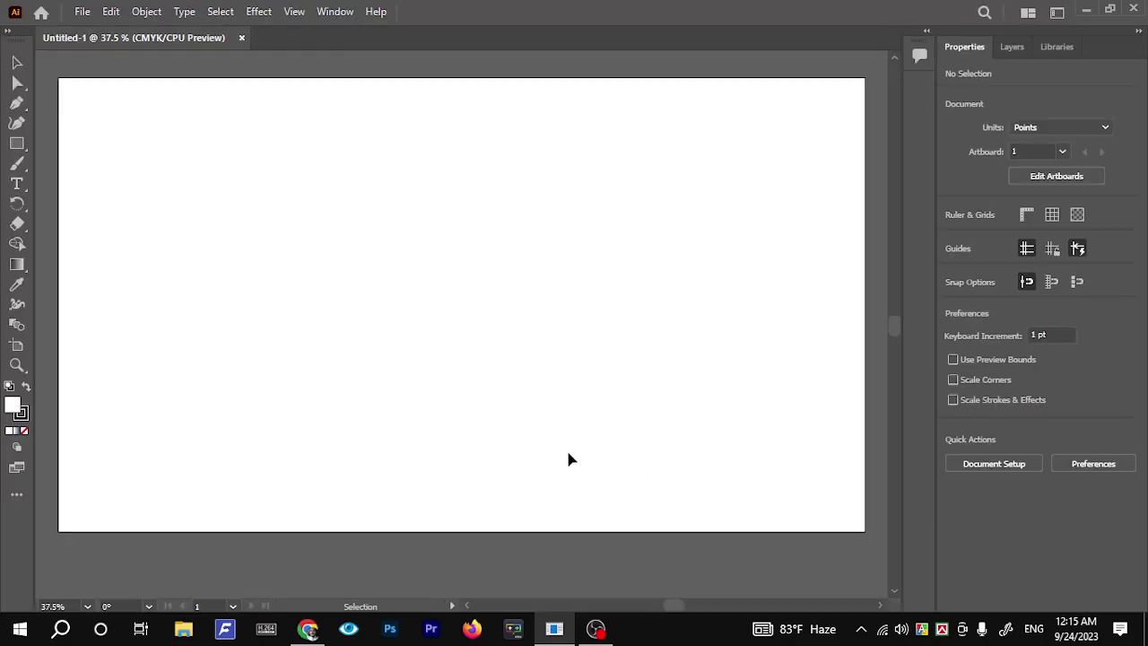
Switch the workspace layout to Automation
{"action": "key", "text": "a"}
{"action": "key", "text": "v"}
{"action": "scroll", "coordinate": [531, 453], "scroll_direction": "down", "scroll_amount": 2}
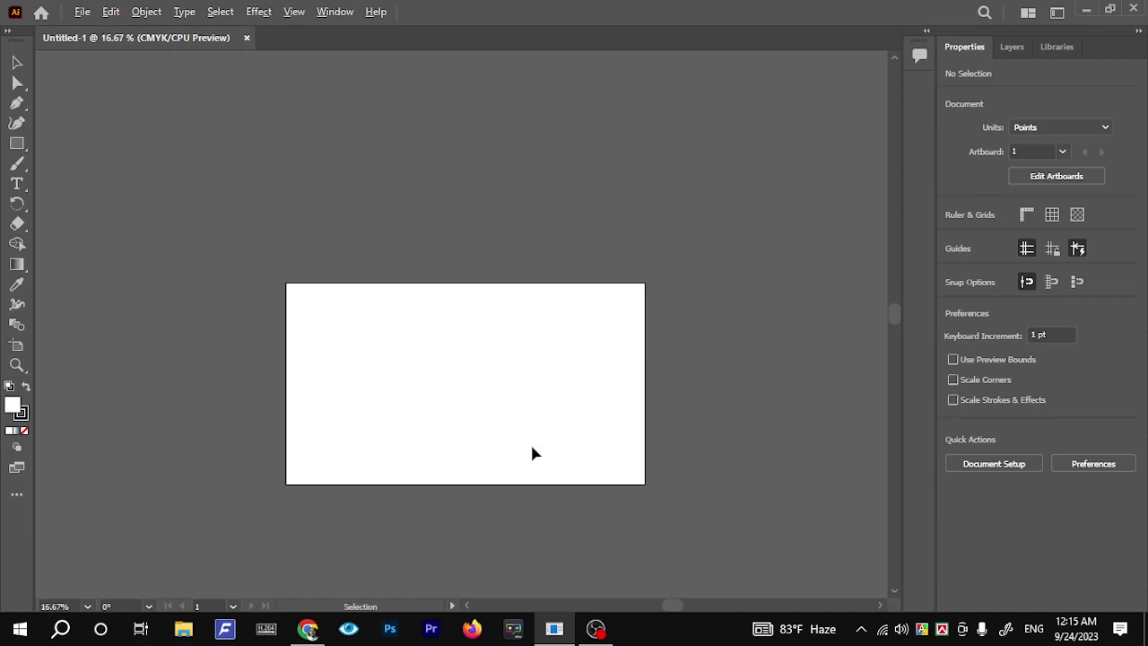
{"action": "scroll", "coordinate": [319, 415], "scroll_direction": "up", "scroll_amount": 1}
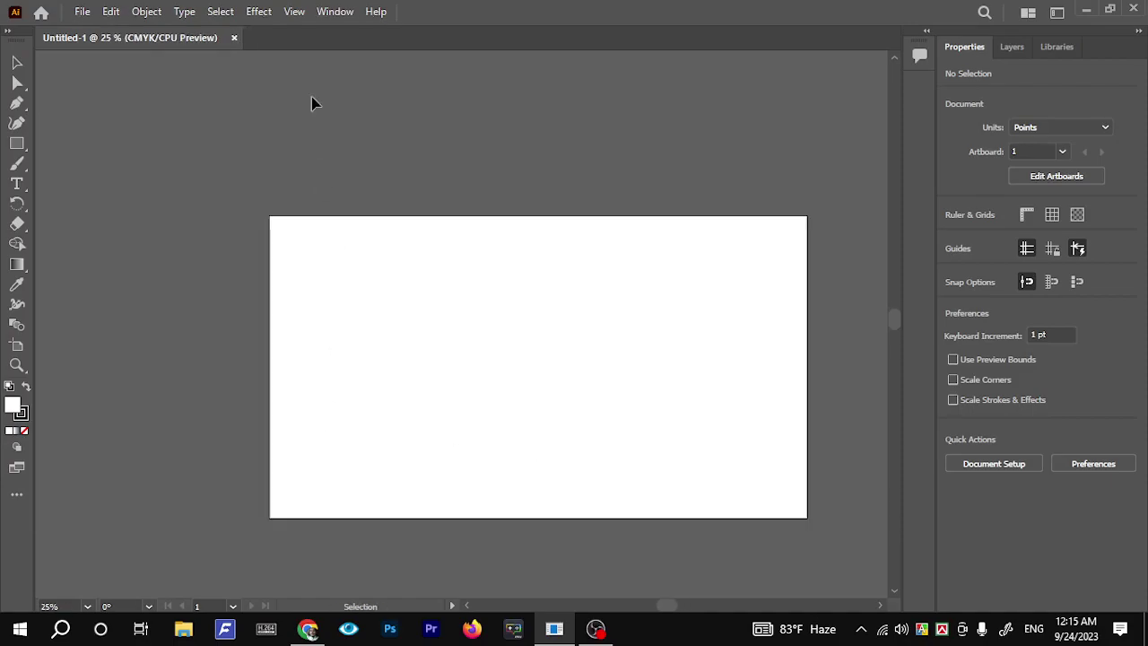
{"action": "left_click", "coordinate": [356, 10]}
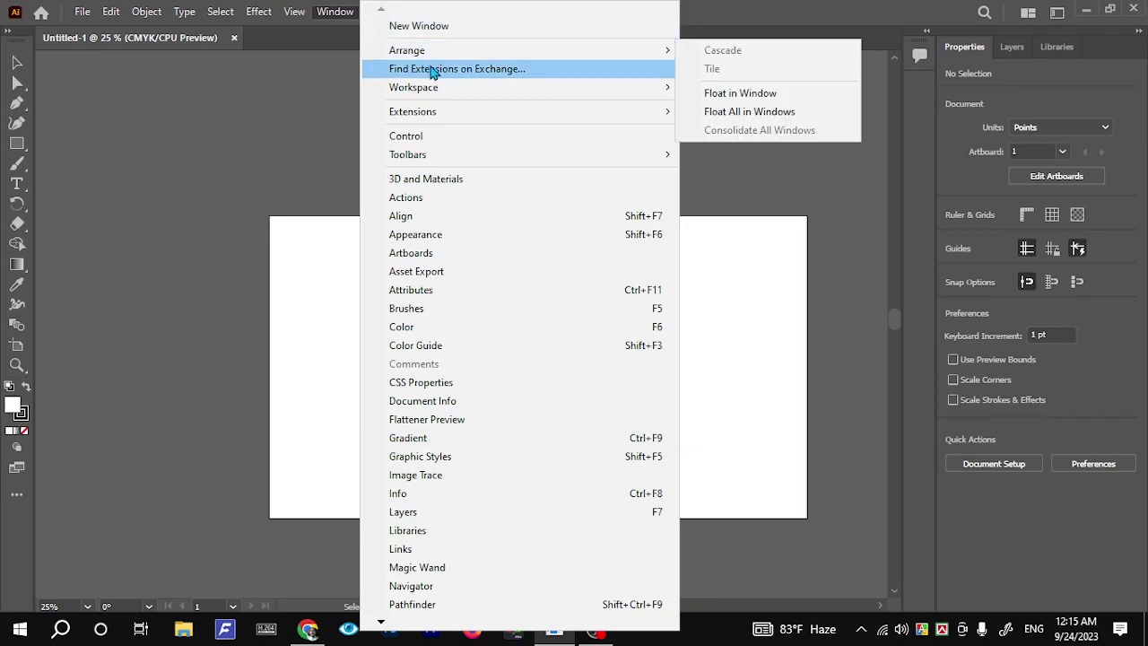
{"action": "mouse_move", "coordinate": [670, 88]}
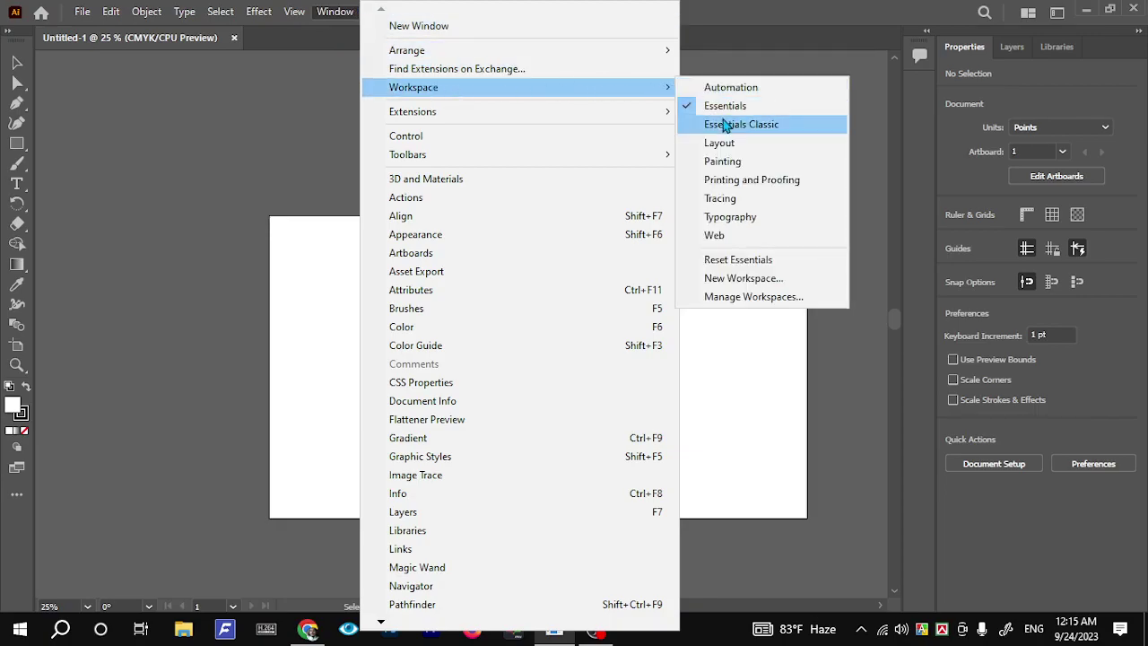
{"action": "left_click", "coordinate": [728, 88]}
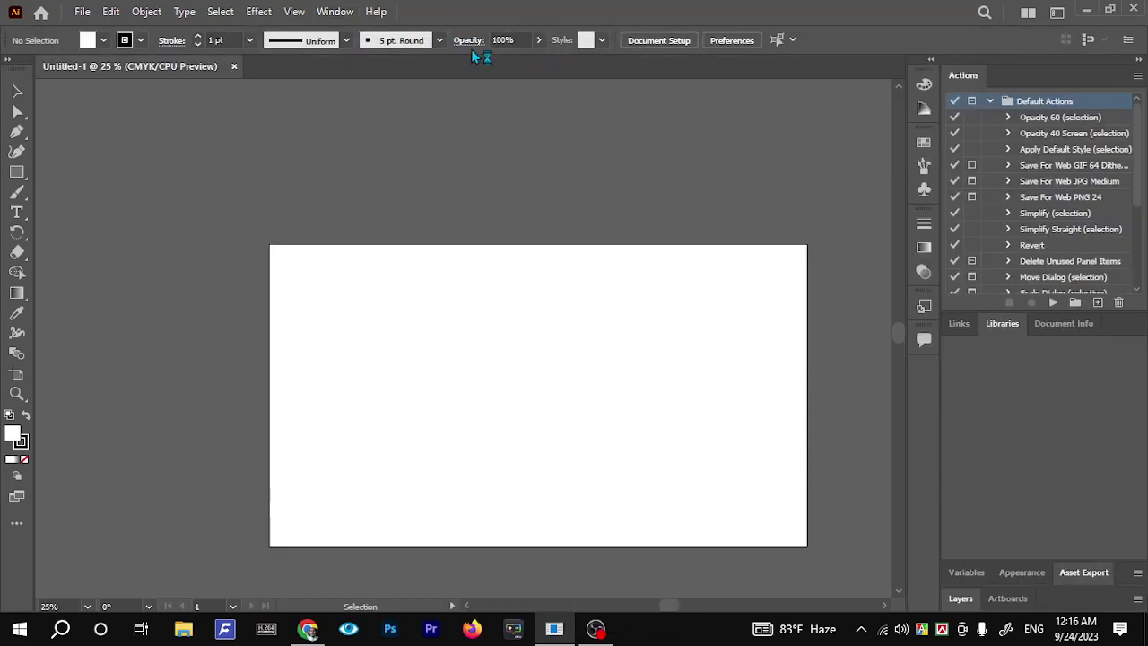
Draw a short vertical line with the Line Segment tool in the upper middle of the artboard
{"action": "left_click_drag", "start_coordinate": [661, 606], "coordinate": [668, 609]}
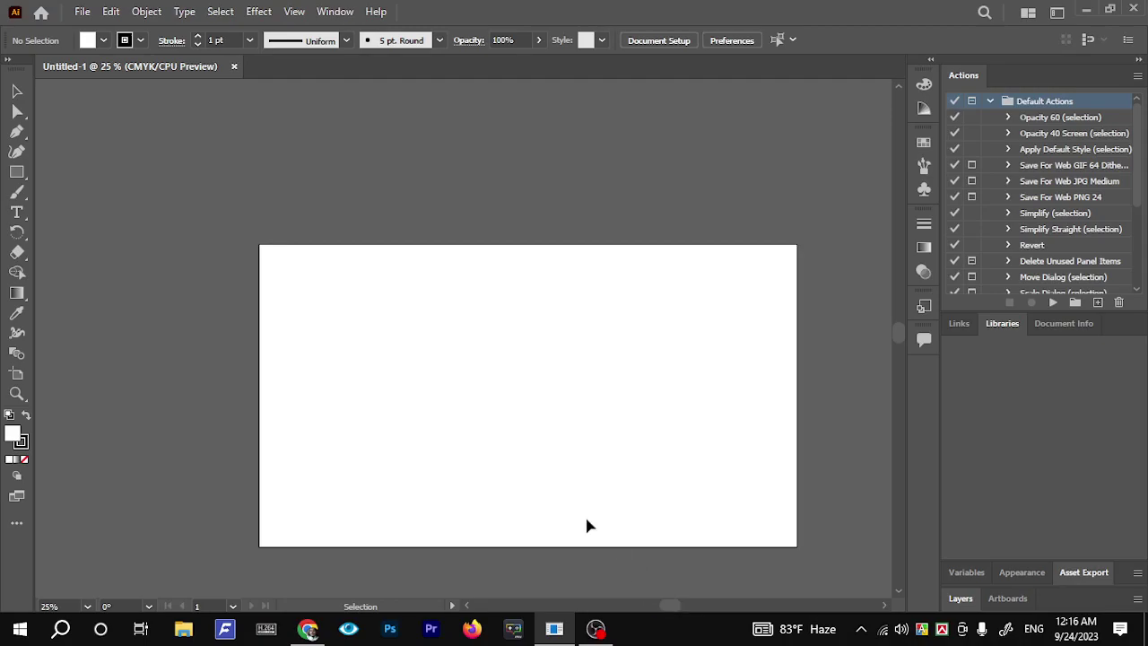
{"action": "scroll", "coordinate": [582, 518], "scroll_direction": "down", "scroll_amount": 2}
{"action": "scroll", "coordinate": [577, 473], "scroll_direction": "left", "scroll_amount": 1}
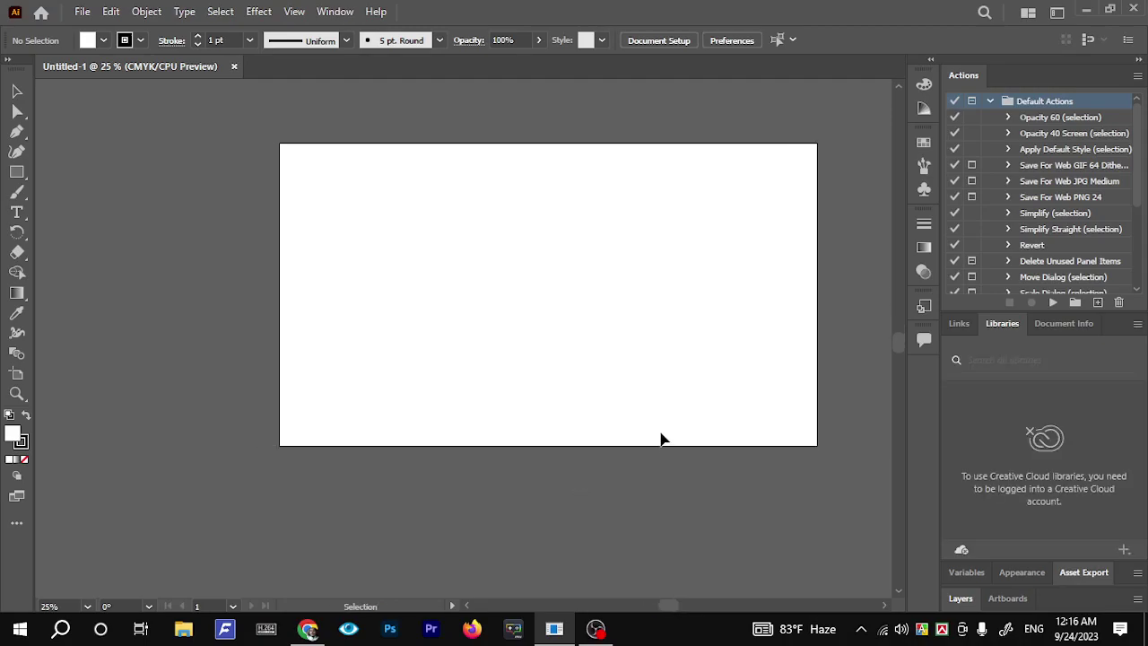
{"action": "scroll", "coordinate": [661, 438], "scroll_direction": "up", "scroll_amount": 1}
{"action": "scroll", "coordinate": [661, 438], "scroll_direction": "up", "scroll_amount": 1}
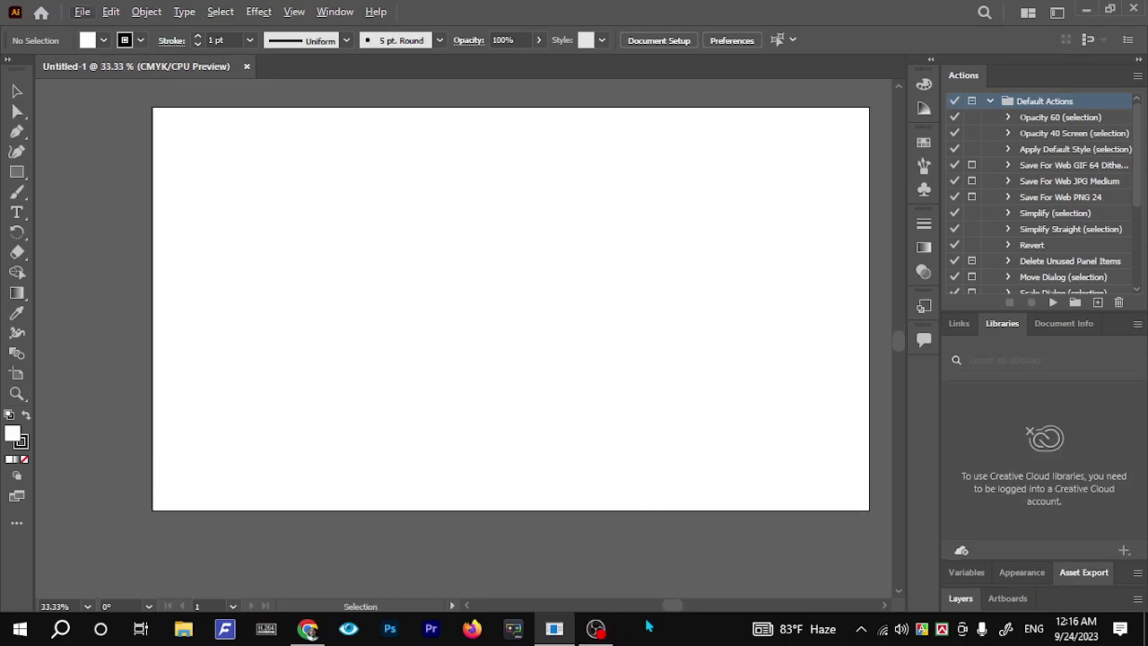
{"action": "left_click_drag", "start_coordinate": [666, 605], "coordinate": [667, 606]}
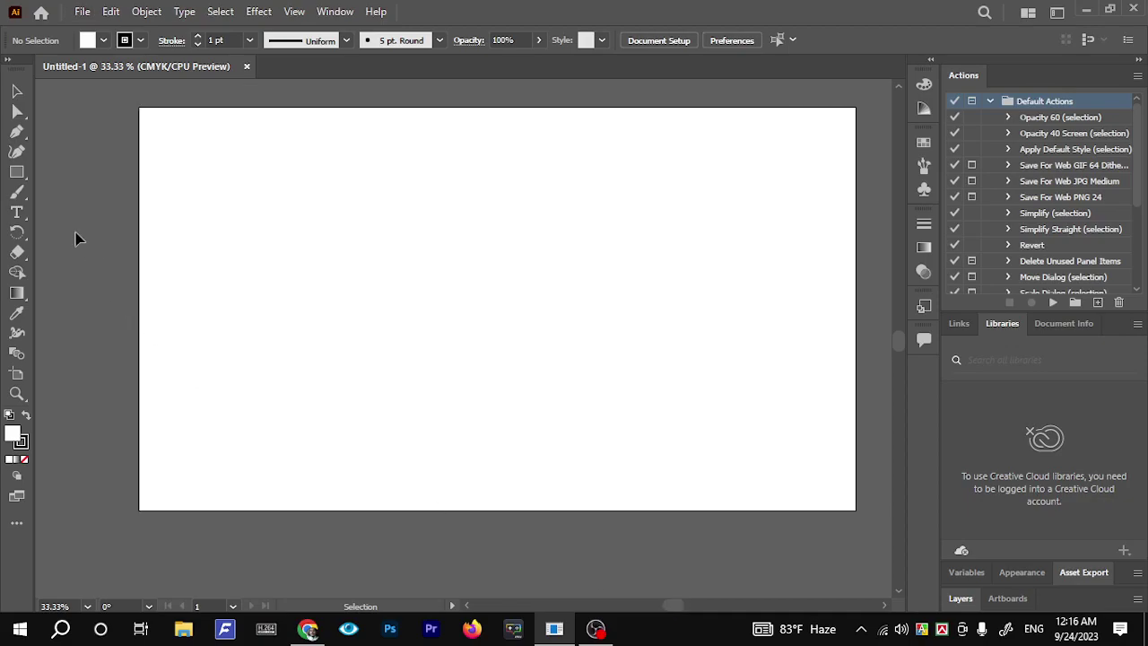
{"action": "left_click", "coordinate": [25, 178]}
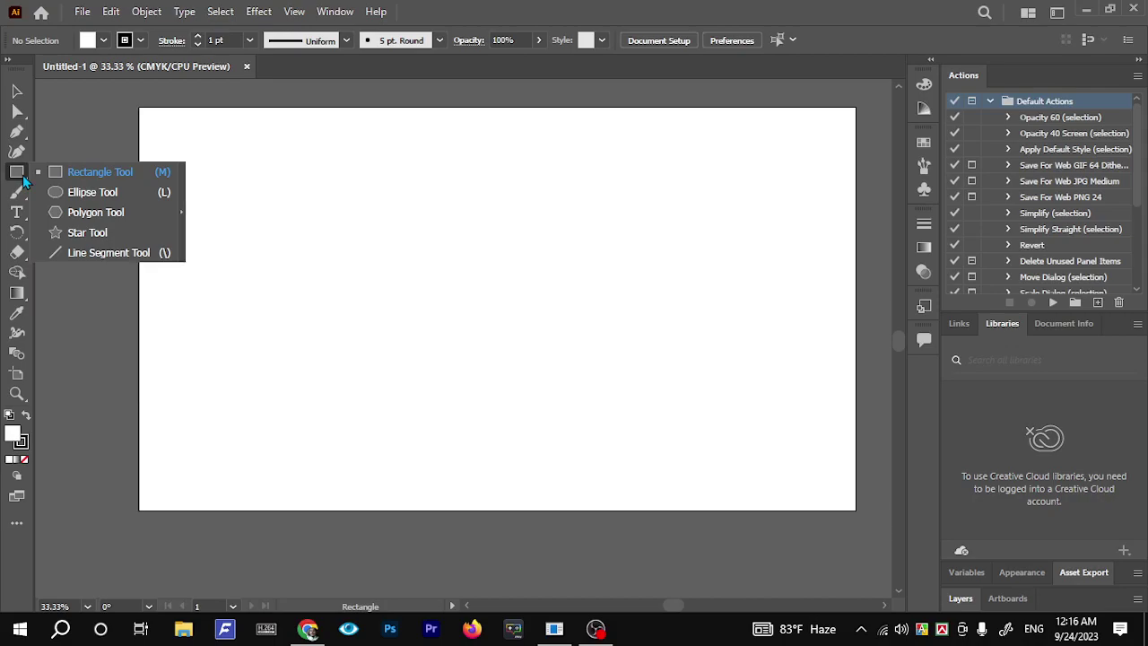
{"action": "left_click", "coordinate": [107, 253]}
{"action": "left_click_drag", "start_coordinate": [475, 197], "coordinate": [466, 260]}
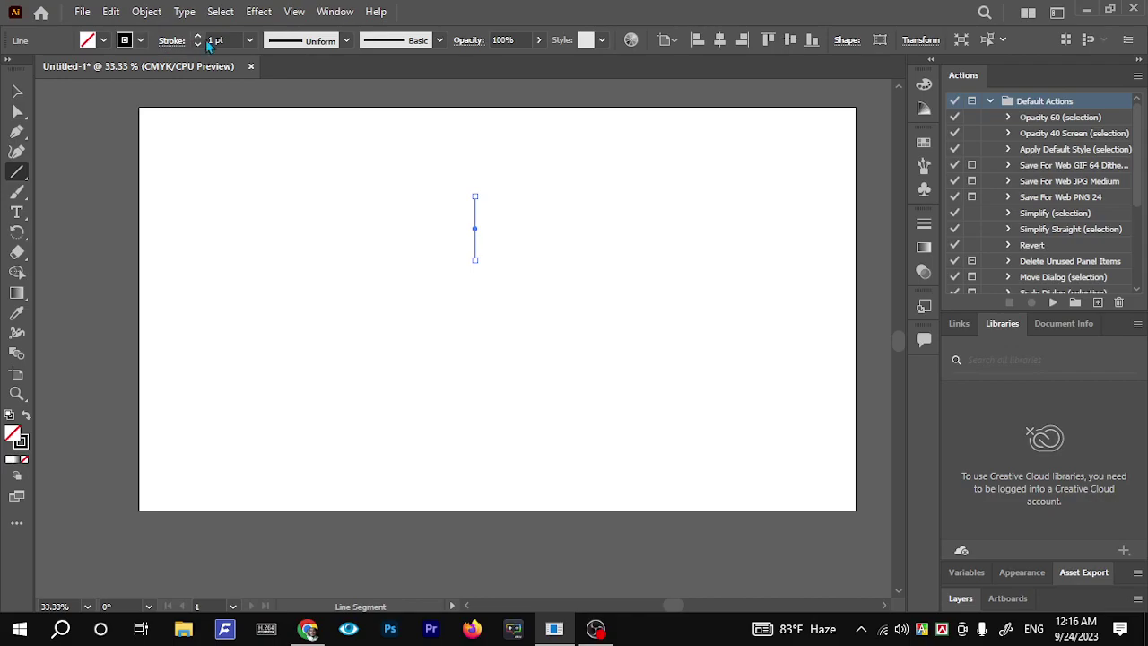
Apply the lens-shaped variable width profile to the line and set its stroke weight to 25 pt
{"action": "left_click", "coordinate": [347, 40]}
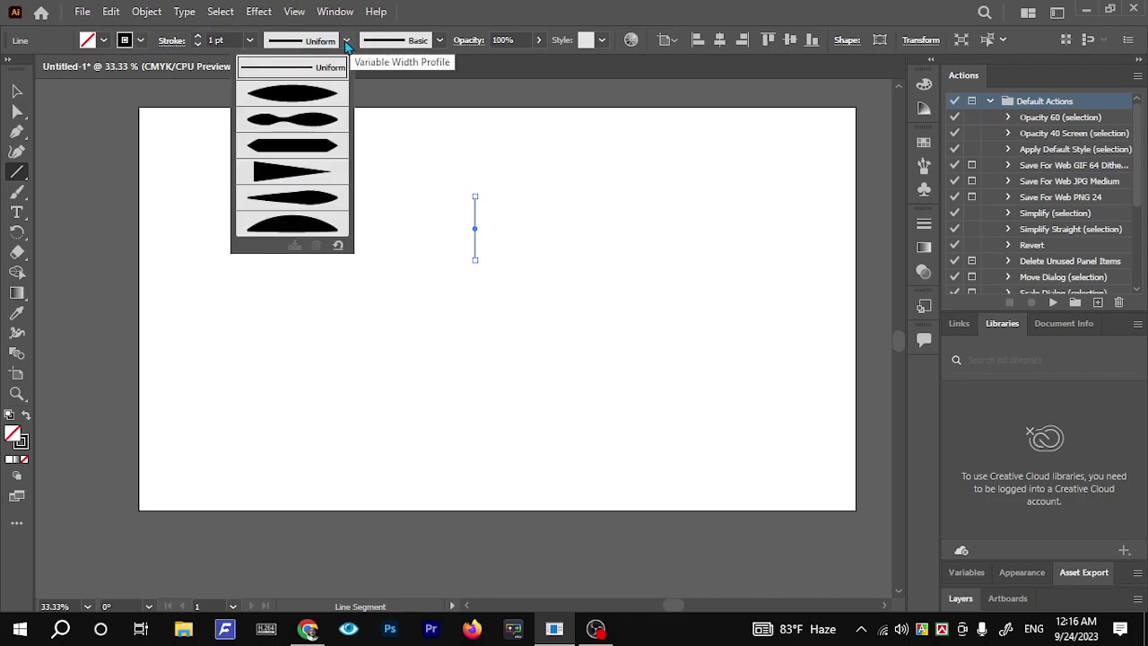
{"action": "left_click", "coordinate": [296, 99]}
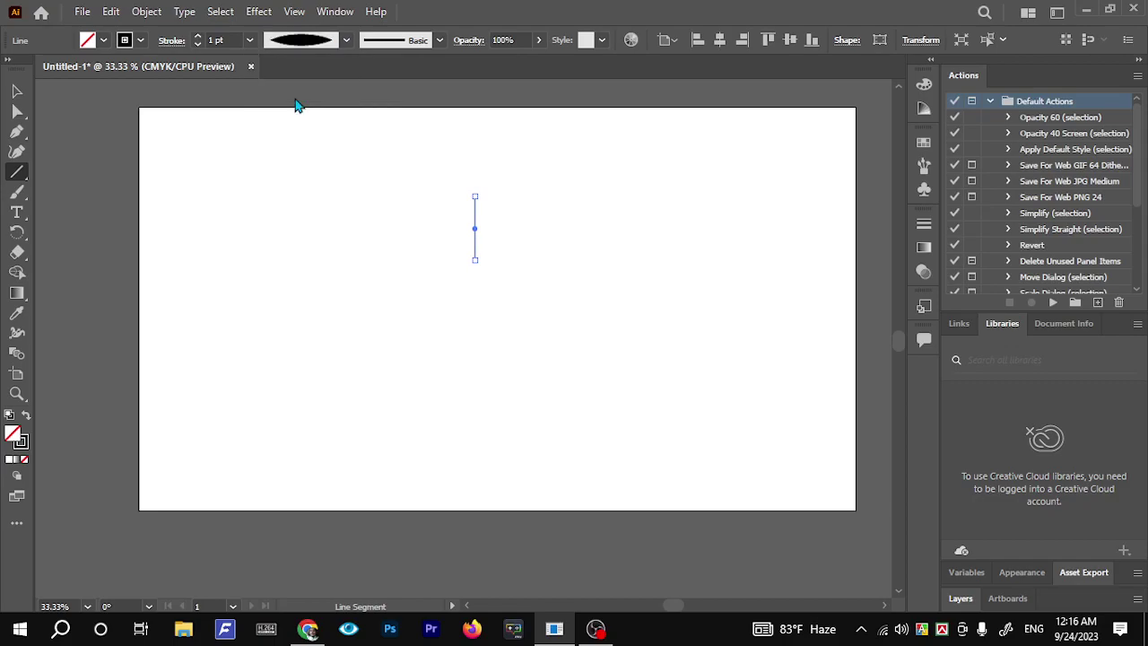
{"action": "left_click", "coordinate": [239, 39]}
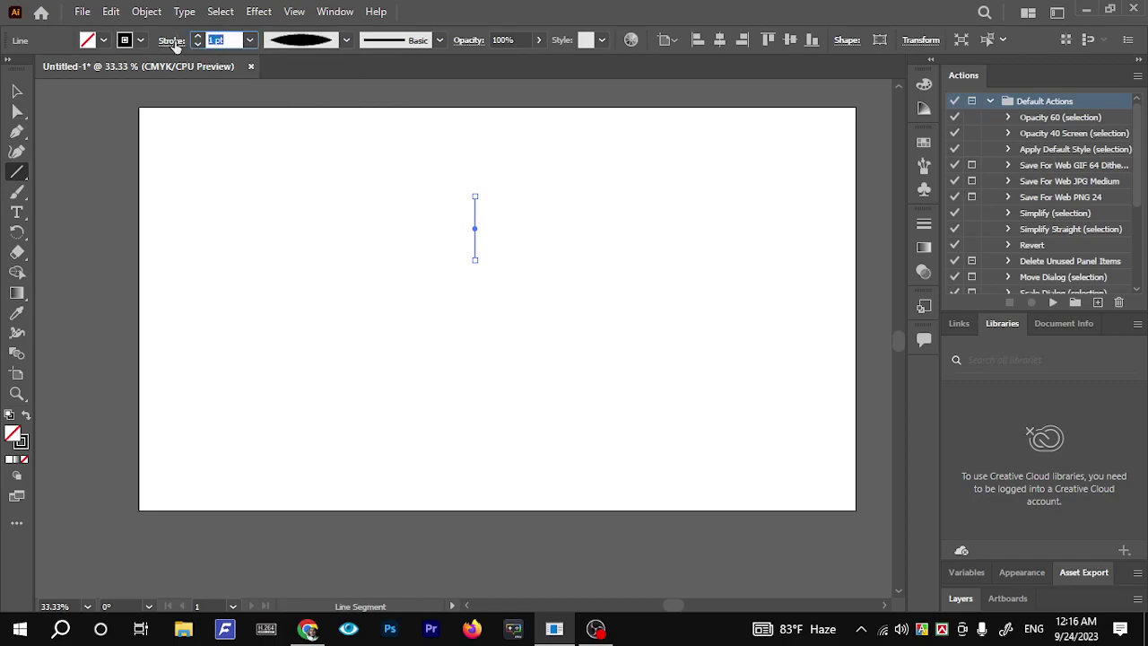
{"action": "type", "text": "10"}
{"action": "key", "text": "Return"}
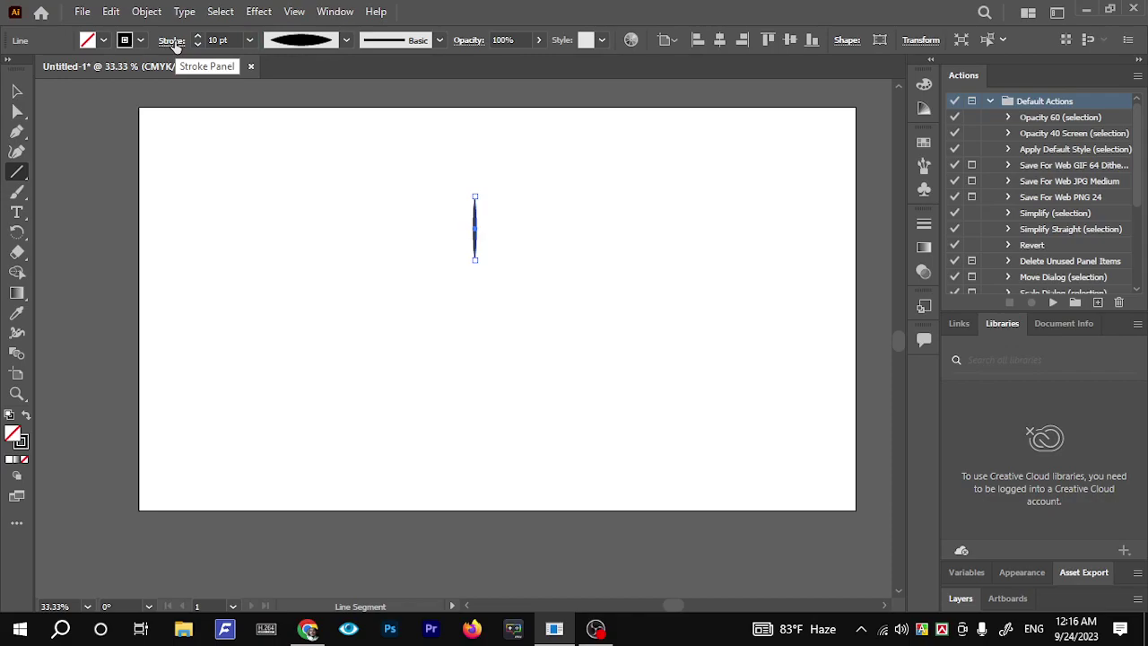
{"action": "left_click", "coordinate": [218, 40]}
{"action": "type", "text": "25"}
{"action": "key", "text": "Return"}
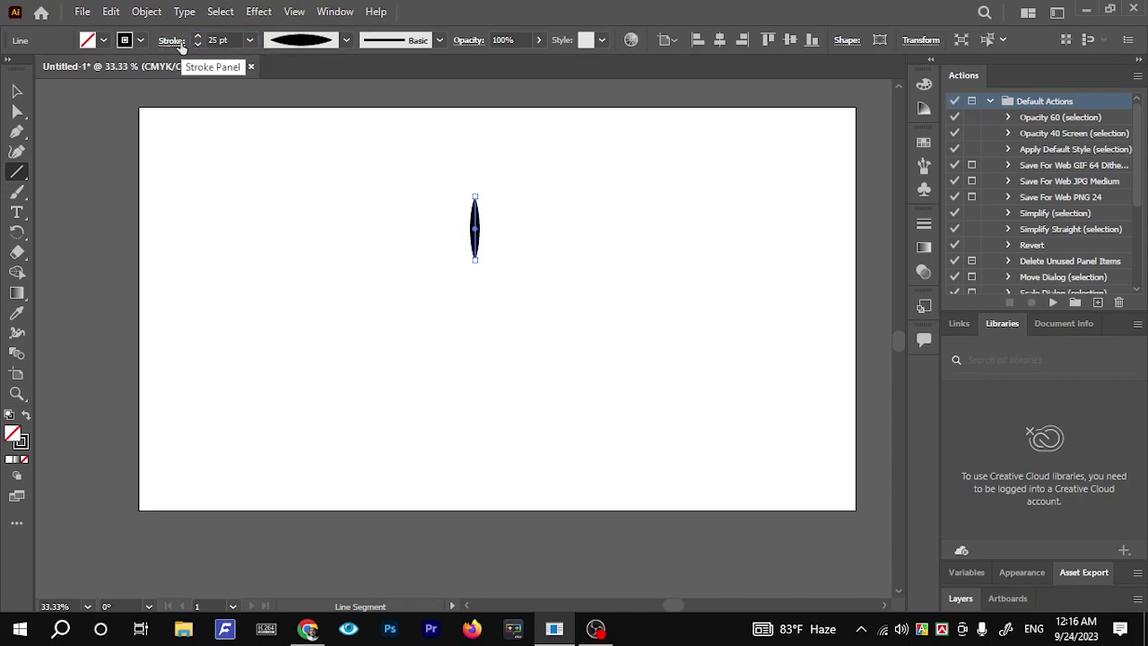
Expand the appearance of the tapered line into a filled path
{"action": "left_click", "coordinate": [17, 91]}
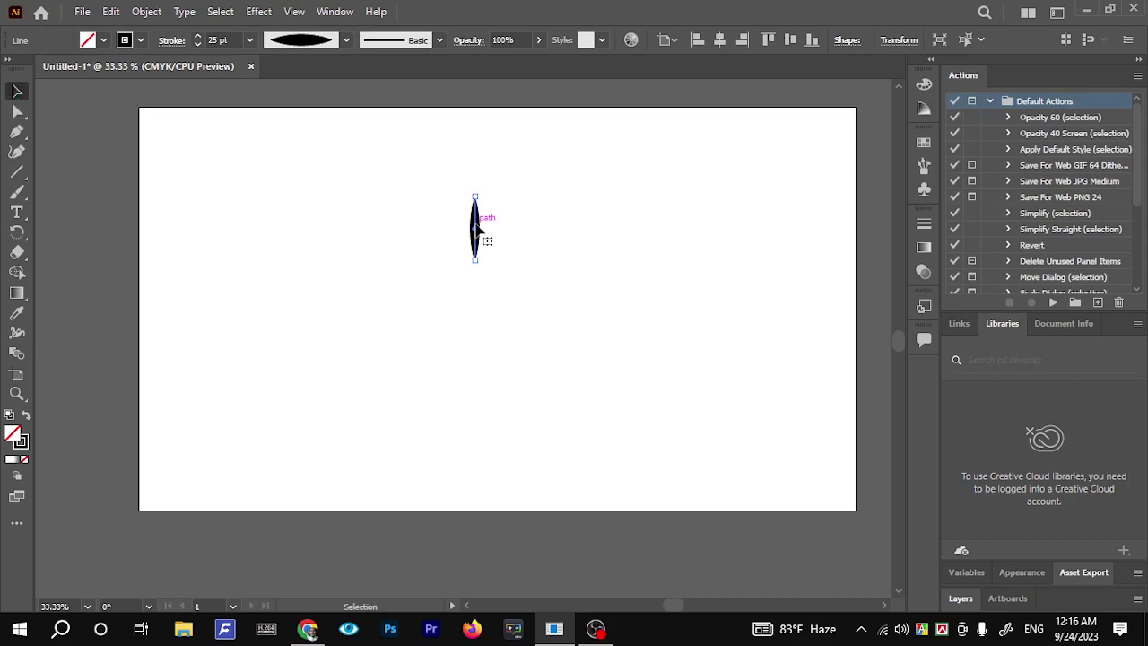
{"action": "left_click", "coordinate": [503, 213]}
{"action": "left_click", "coordinate": [476, 230]}
{"action": "right_click", "coordinate": [477, 231]}
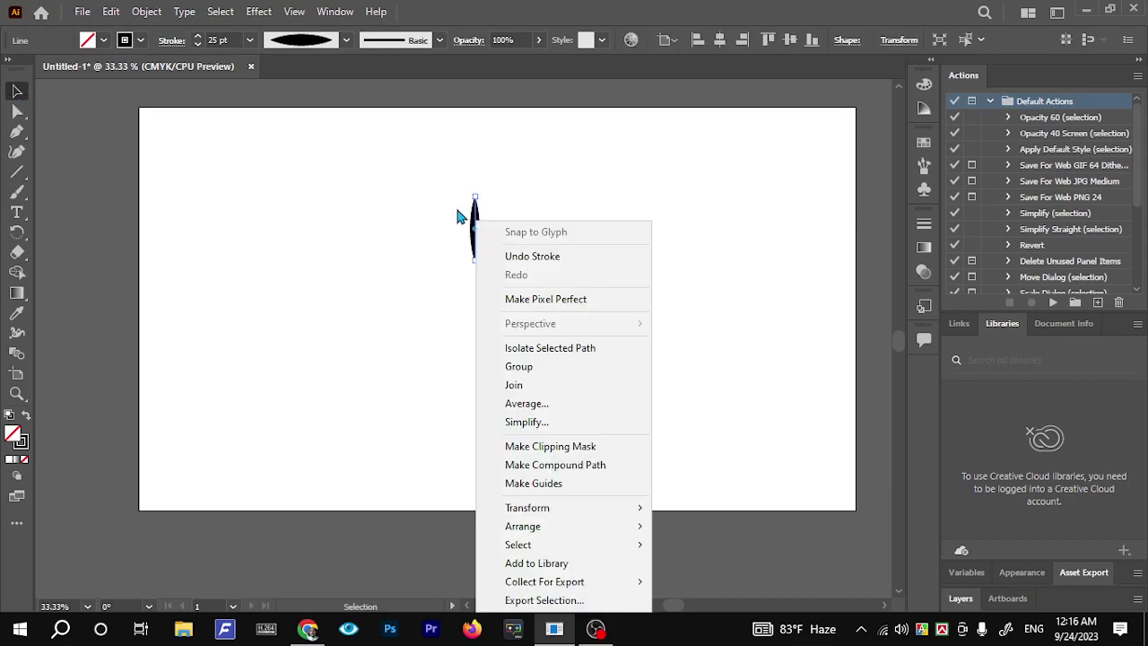
{"action": "left_click", "coordinate": [143, 14]}
{"action": "left_click", "coordinate": [143, 11]}
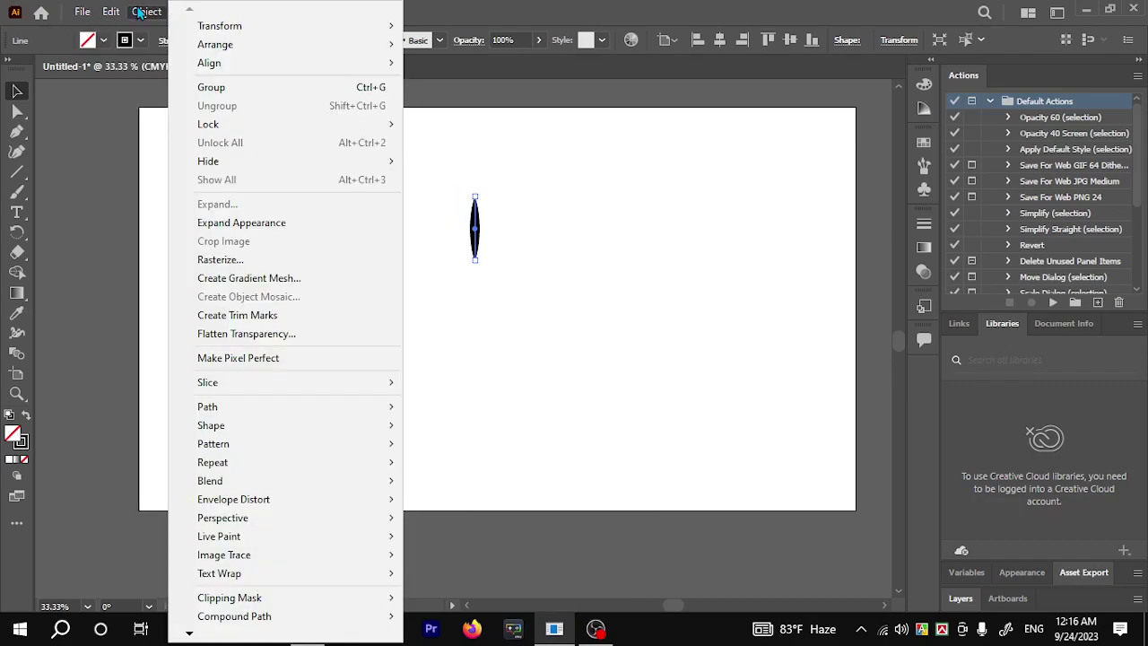
{"action": "left_click", "coordinate": [299, 226]}
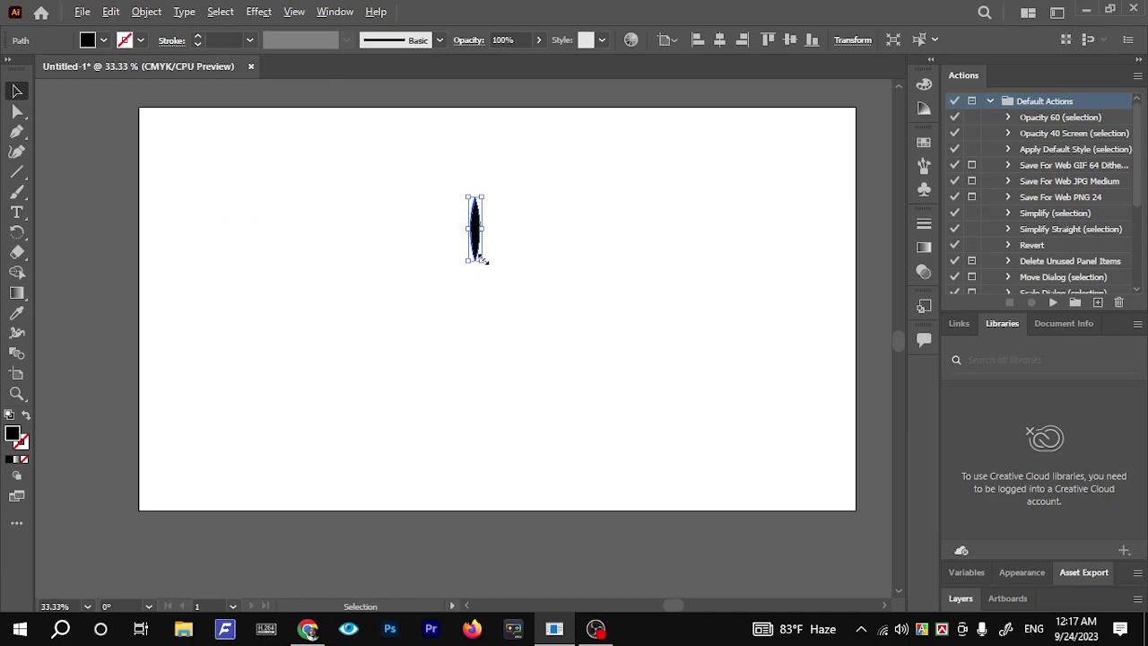
Scale the leaf-like shape up proportionally from its centre to about twice its size
{"action": "left_click_drag", "start_coordinate": [482, 259], "coordinate": [493, 298]}
{"action": "key", "text": "alt+shift"}
{"action": "left_click", "coordinate": [538, 287]}
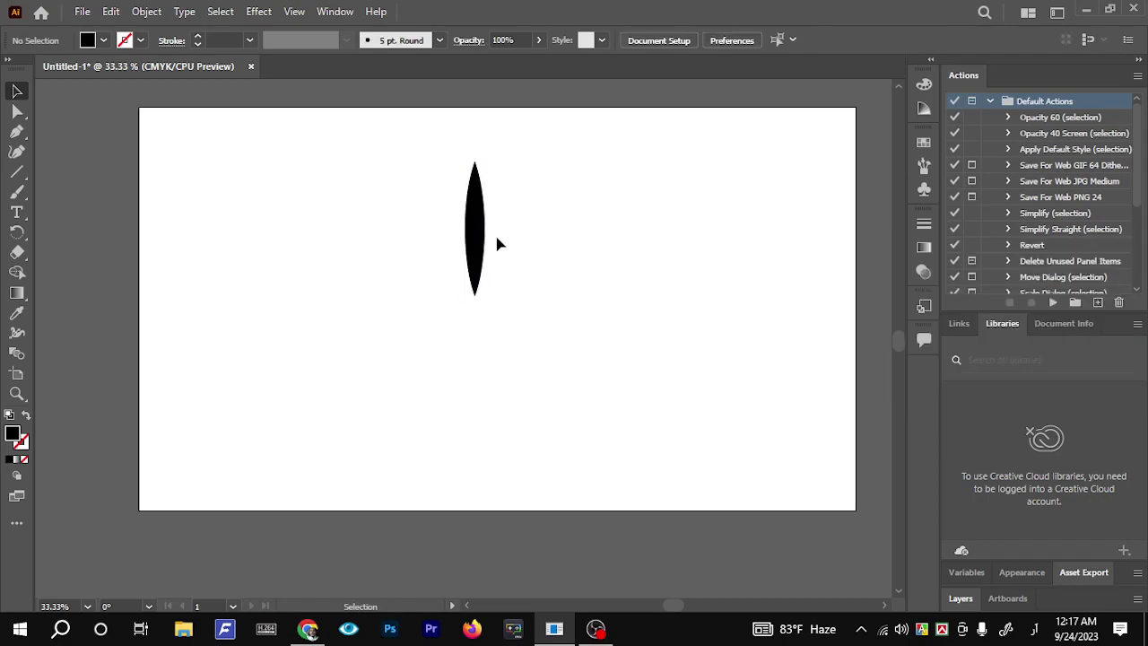
Change the fill of the leaf-like shape from black to a medium green
{"action": "left_click", "coordinate": [473, 230]}
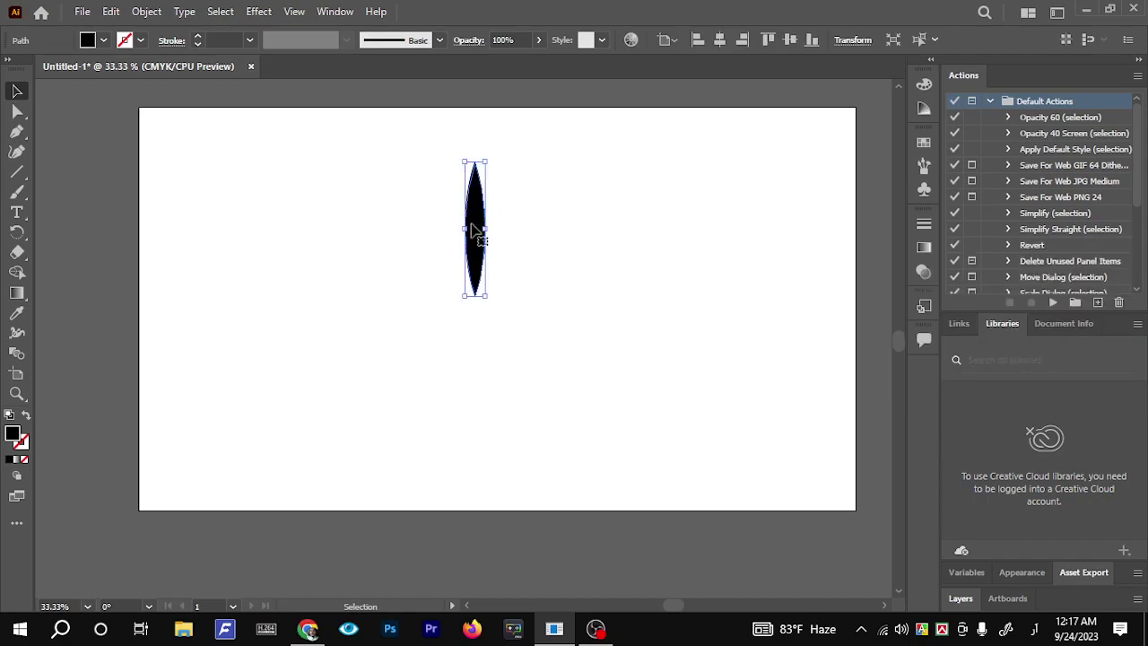
{"action": "left_click", "coordinate": [601, 39]}
{"action": "double_click", "coordinate": [13, 434]}
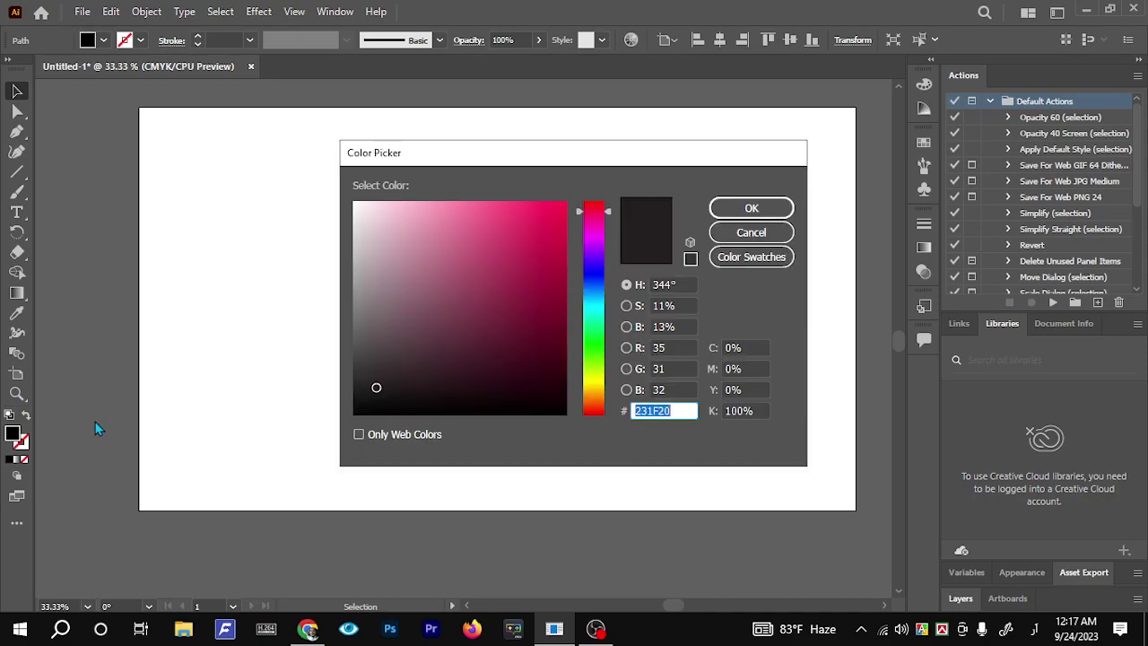
{"action": "left_click_drag", "start_coordinate": [614, 154], "coordinate": [1007, 173]}
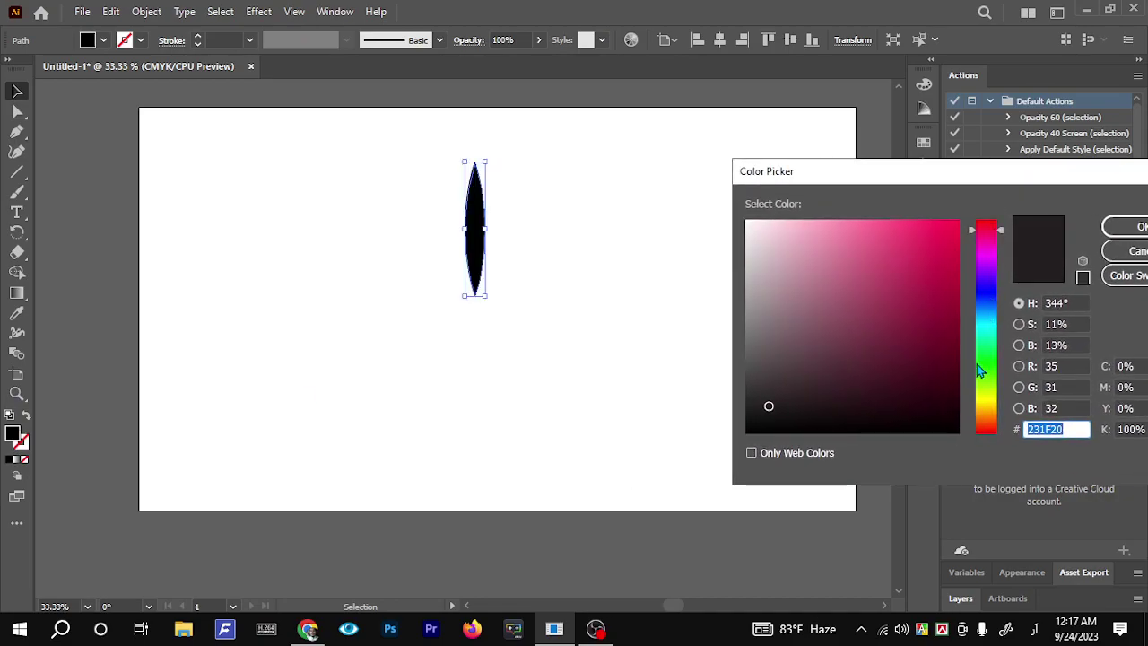
{"action": "left_click", "coordinate": [979, 368]}
{"action": "left_click", "coordinate": [917, 238]}
{"action": "left_click", "coordinate": [945, 283]}
{"action": "left_click", "coordinate": [1123, 226]}
{"action": "left_click", "coordinate": [633, 229]}
Move the green shape toward the artboard's left side and scale it down proportionally to about three quarters of its size
{"action": "left_click_drag", "start_coordinate": [482, 225], "coordinate": [367, 228]}
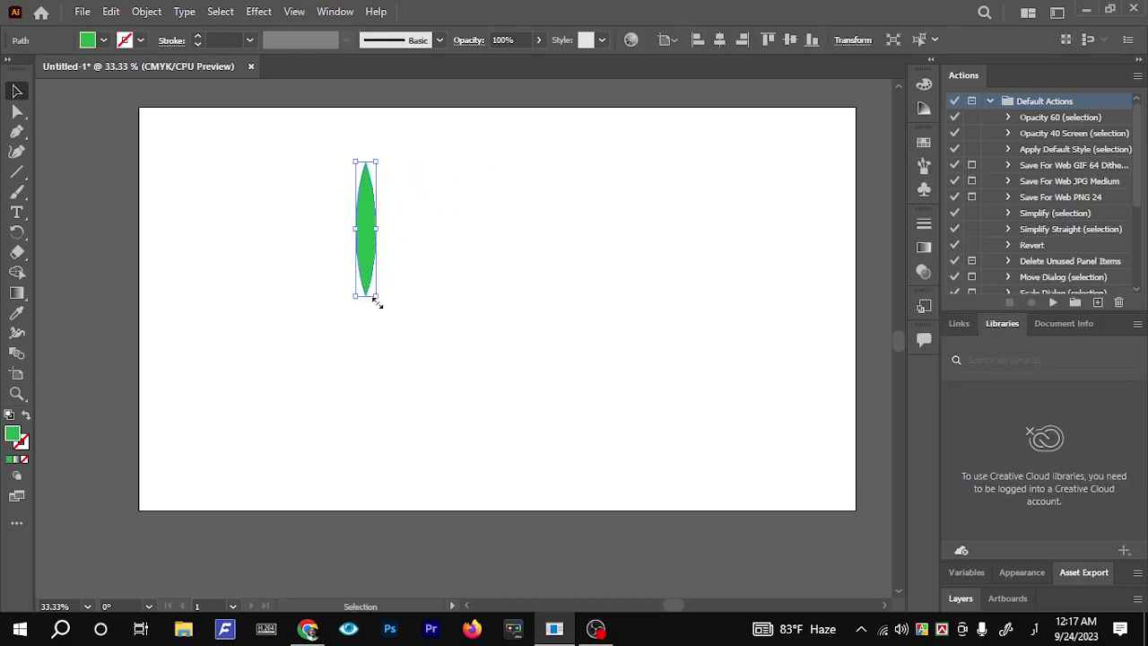
{"action": "left_click_drag", "start_coordinate": [375, 296], "coordinate": [375, 259]}
{"action": "left_click", "coordinate": [407, 237]}
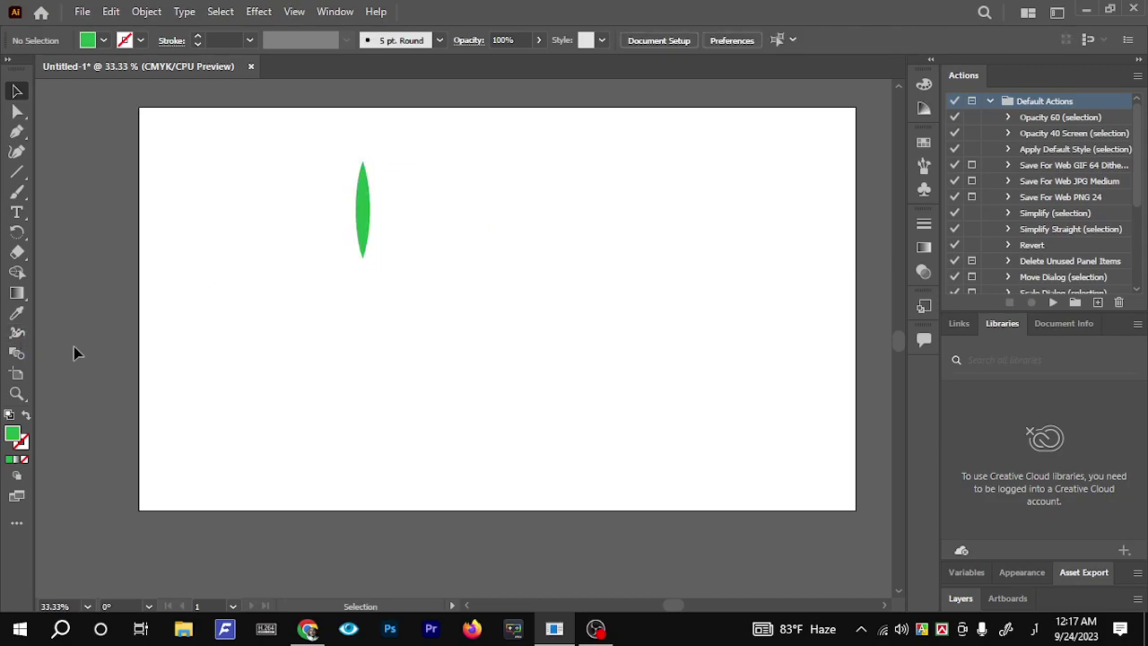
Fill the leaf-like shape with the default white-to-black linear gradient
{"action": "left_click", "coordinate": [15, 461]}
{"action": "left_click", "coordinate": [361, 206]}
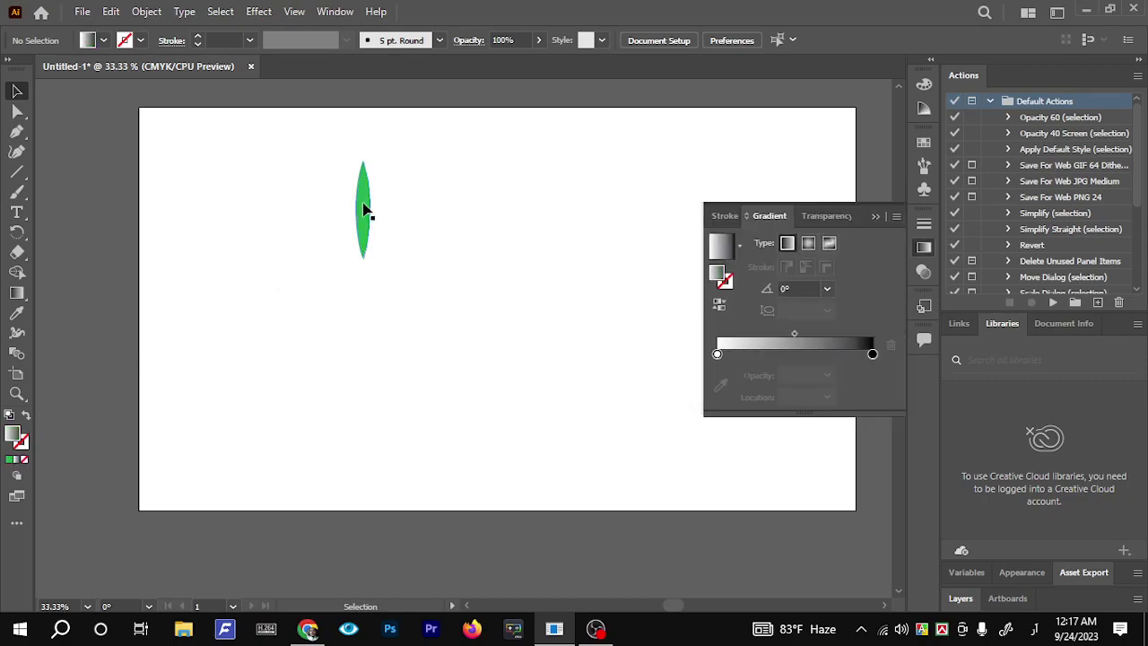
{"action": "left_click", "coordinate": [16, 460]}
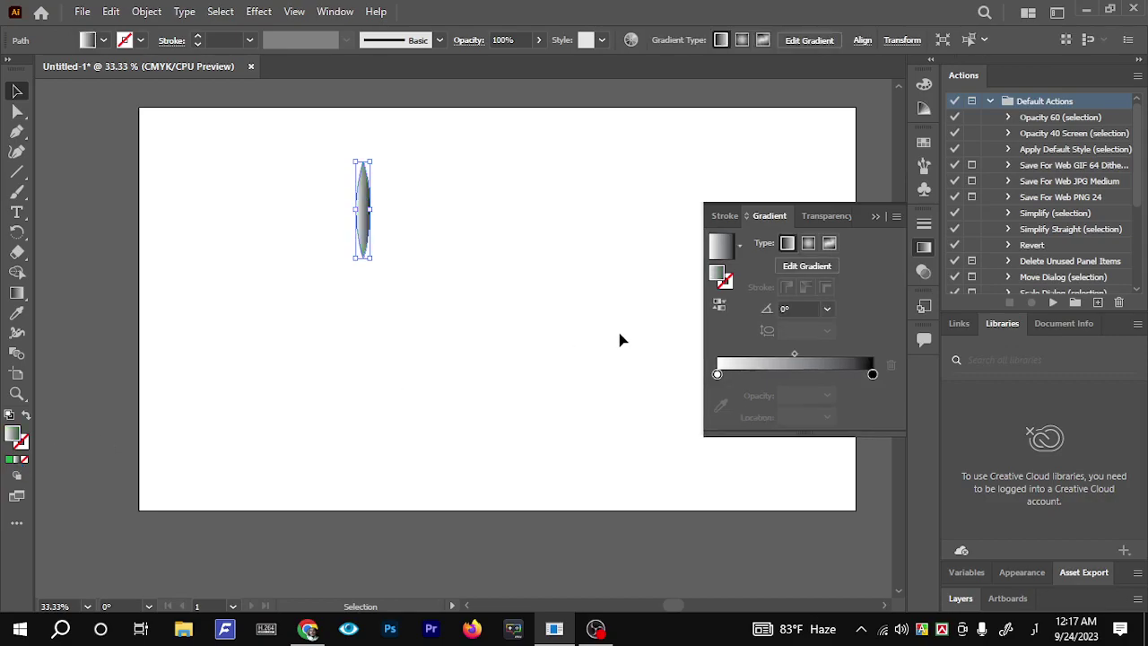
Change the black end stop of the leaf's gradient to the green swatch C=85 M=10 Y=100 K=10
{"action": "left_click", "coordinate": [740, 247]}
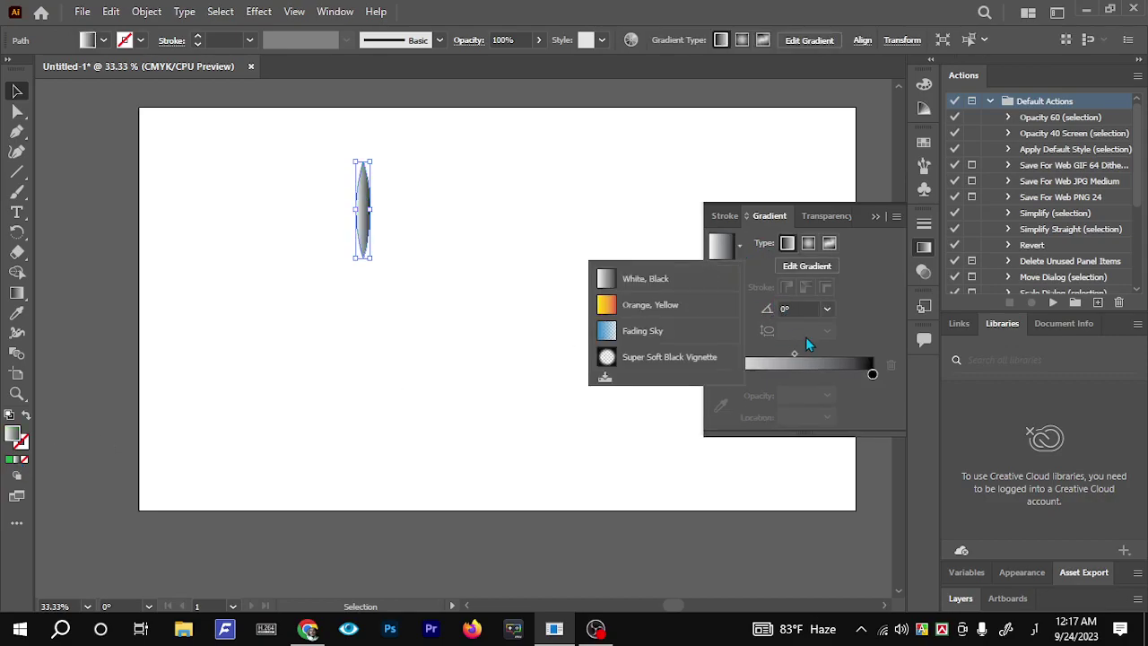
{"action": "left_click", "coordinate": [873, 376]}
{"action": "double_click", "coordinate": [872, 375]}
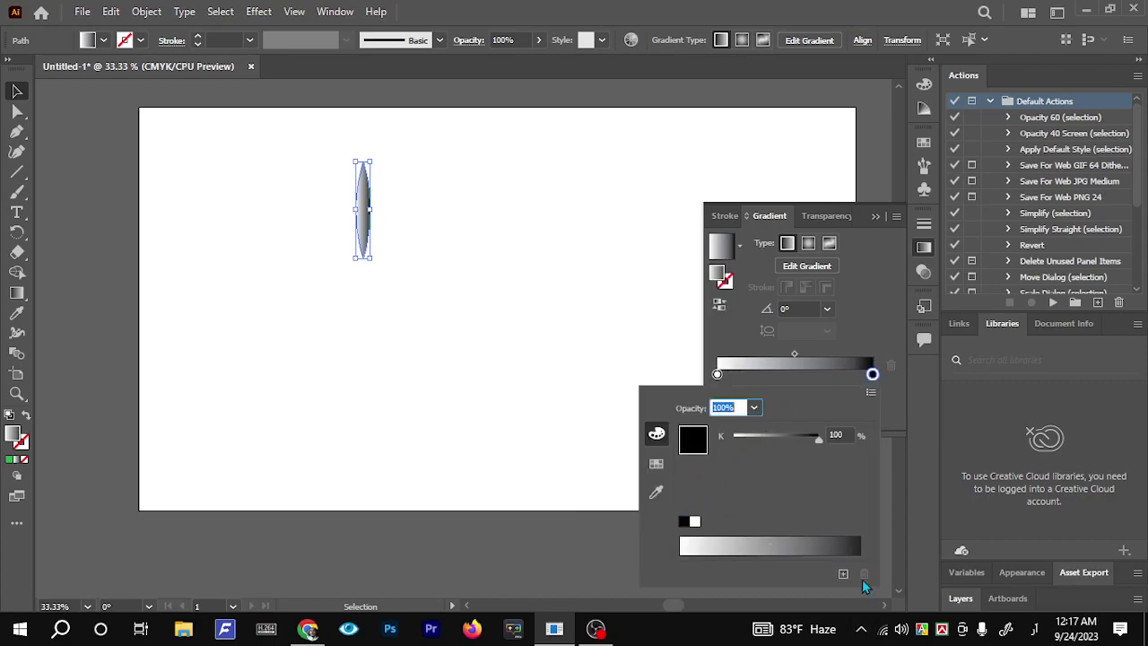
{"action": "left_click", "coordinate": [657, 463]}
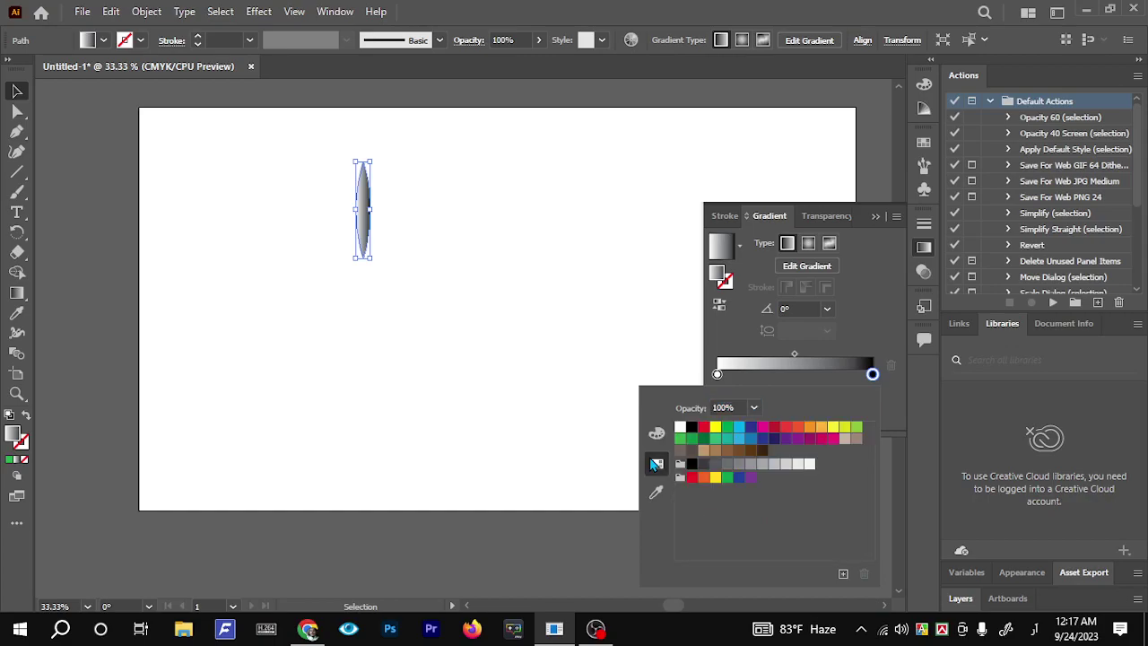
{"action": "left_click", "coordinate": [692, 438]}
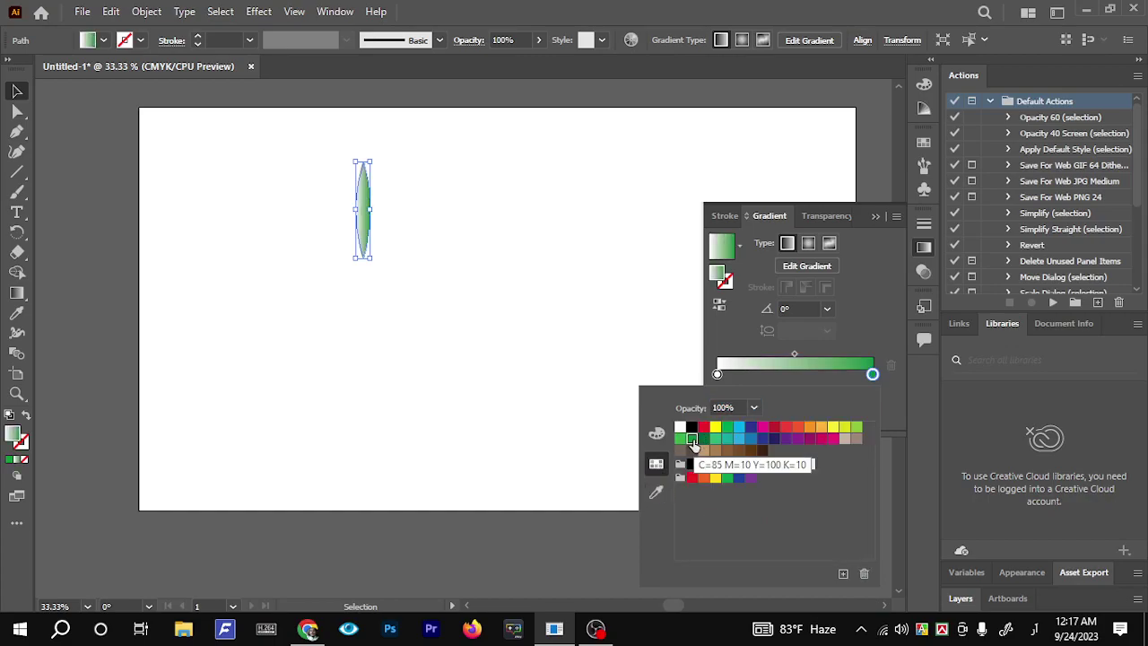
{"action": "left_click", "coordinate": [703, 439]}
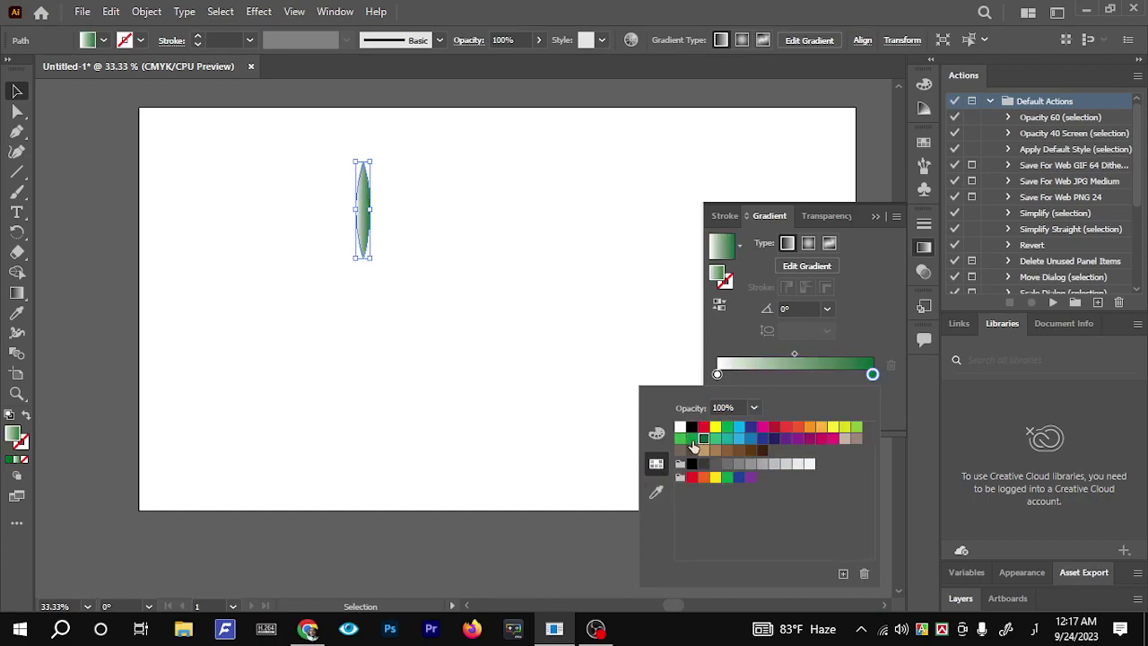
{"action": "left_click", "coordinate": [692, 439]}
{"action": "left_click", "coordinate": [758, 301]}
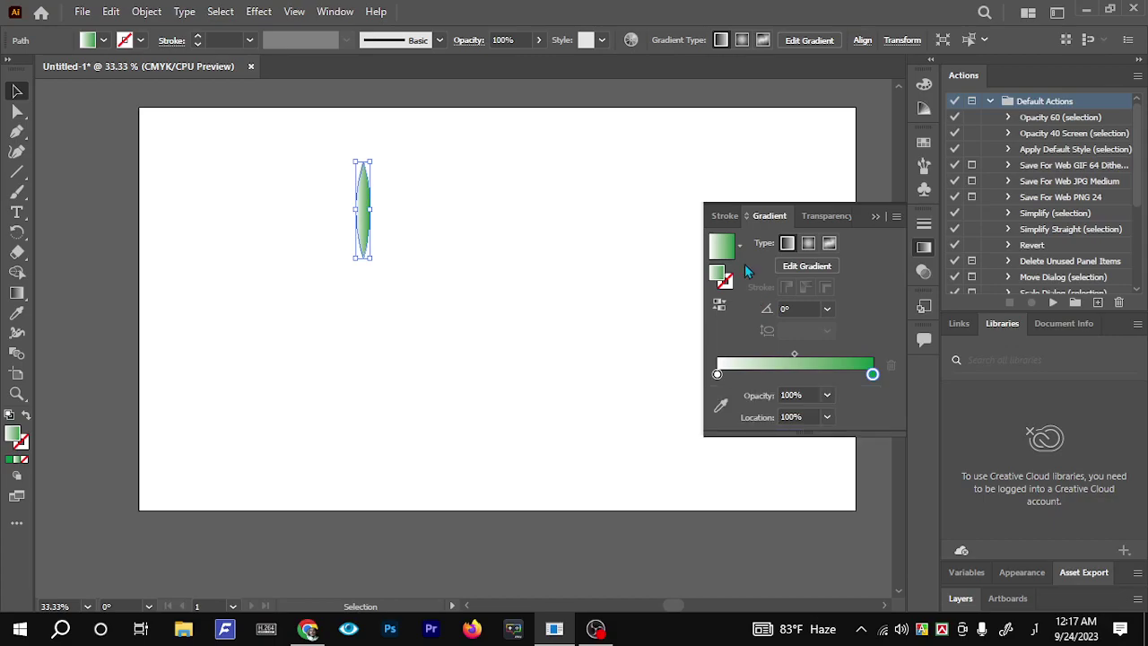
Add a light green colour stop near the white start of the leaf's gradient and deselect the leaf
{"action": "left_click", "coordinate": [716, 373]}
{"action": "left_click", "coordinate": [721, 406]}
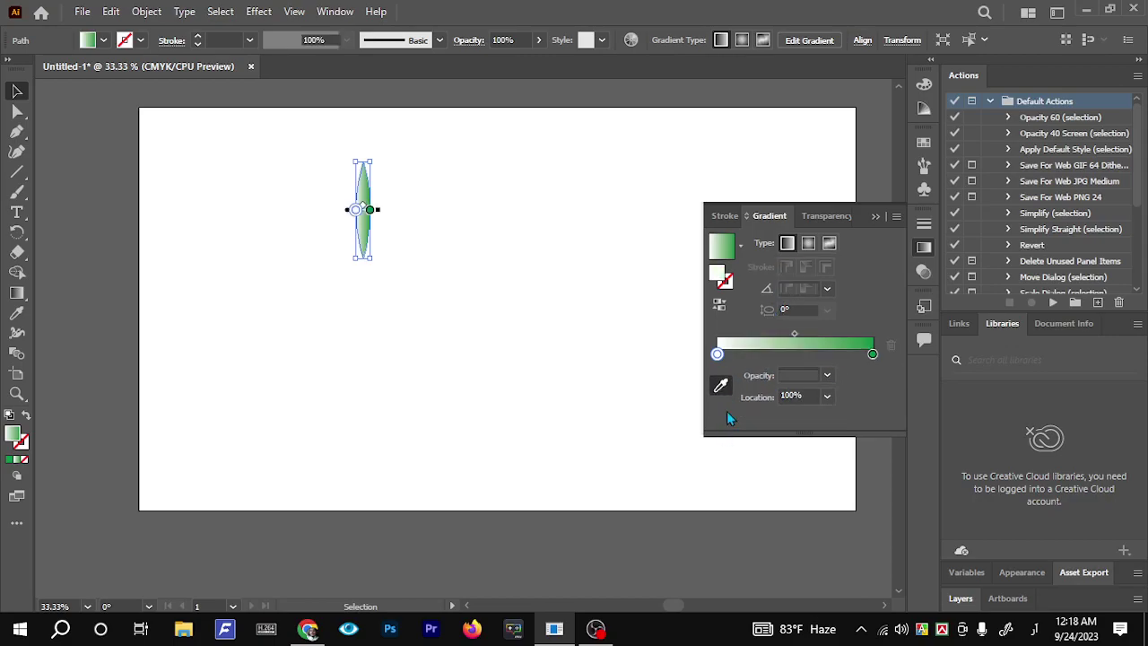
{"action": "double_click", "coordinate": [718, 354]}
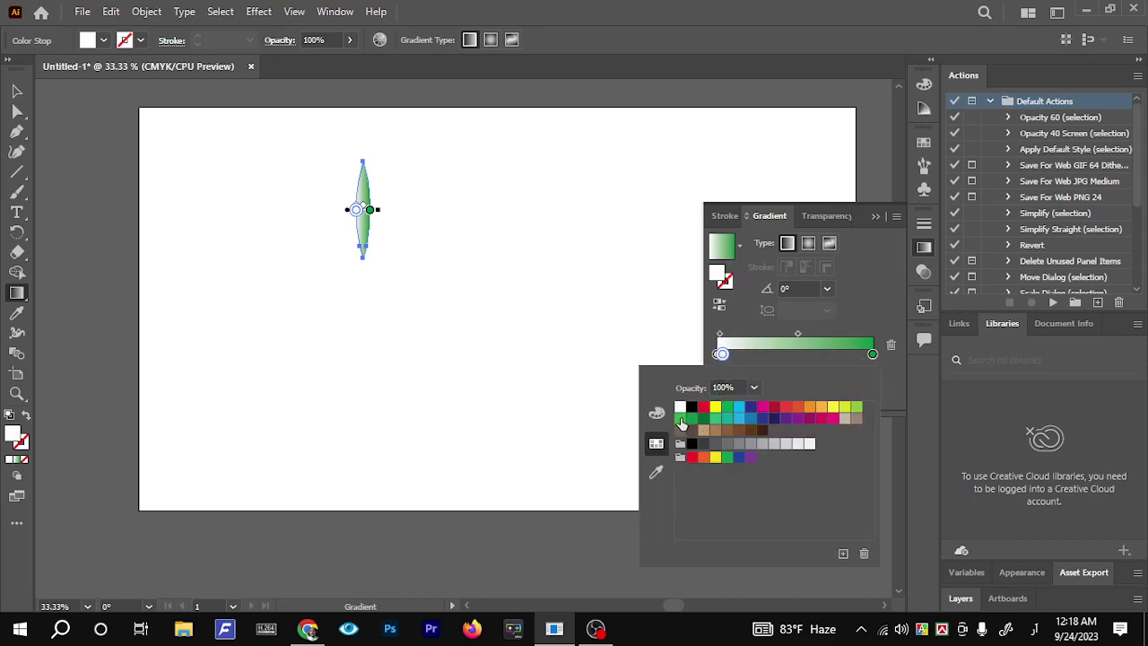
{"action": "left_click", "coordinate": [680, 418]}
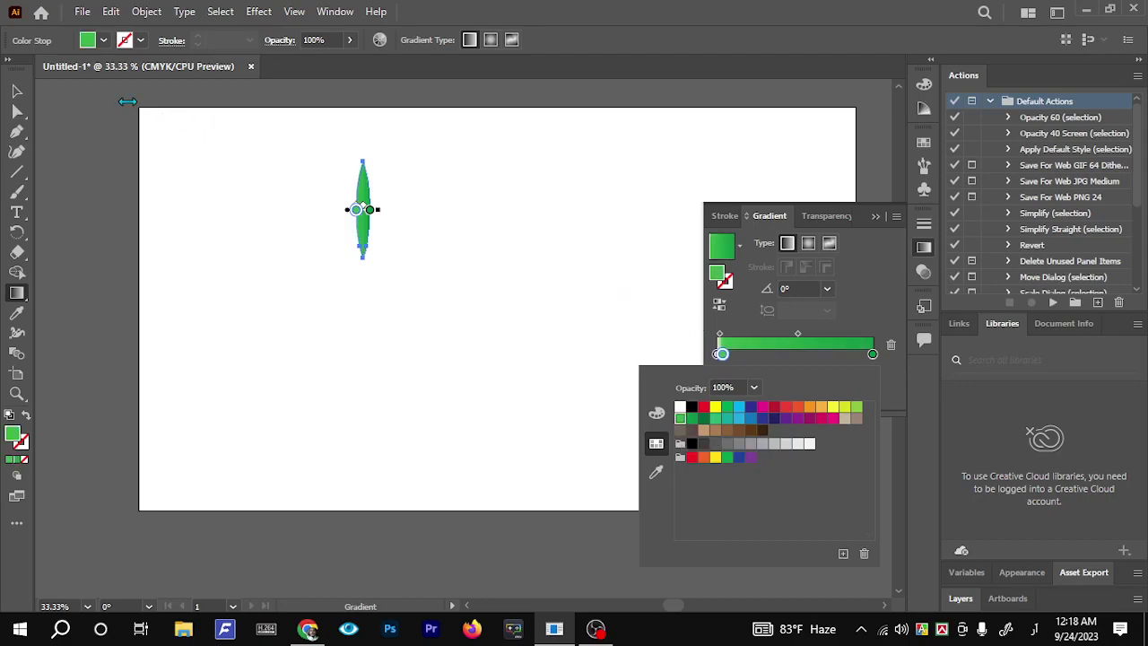
{"action": "left_click", "coordinate": [23, 99]}
{"action": "double_click", "coordinate": [22, 96]}
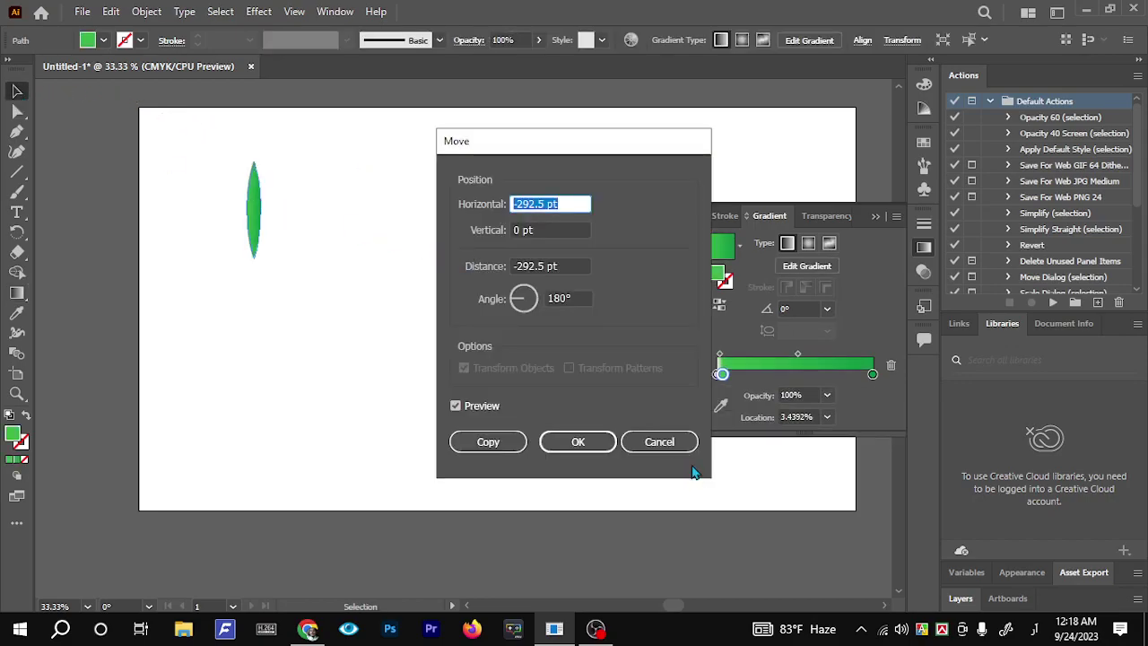
{"action": "left_click", "coordinate": [671, 442]}
{"action": "left_click", "coordinate": [332, 272]}
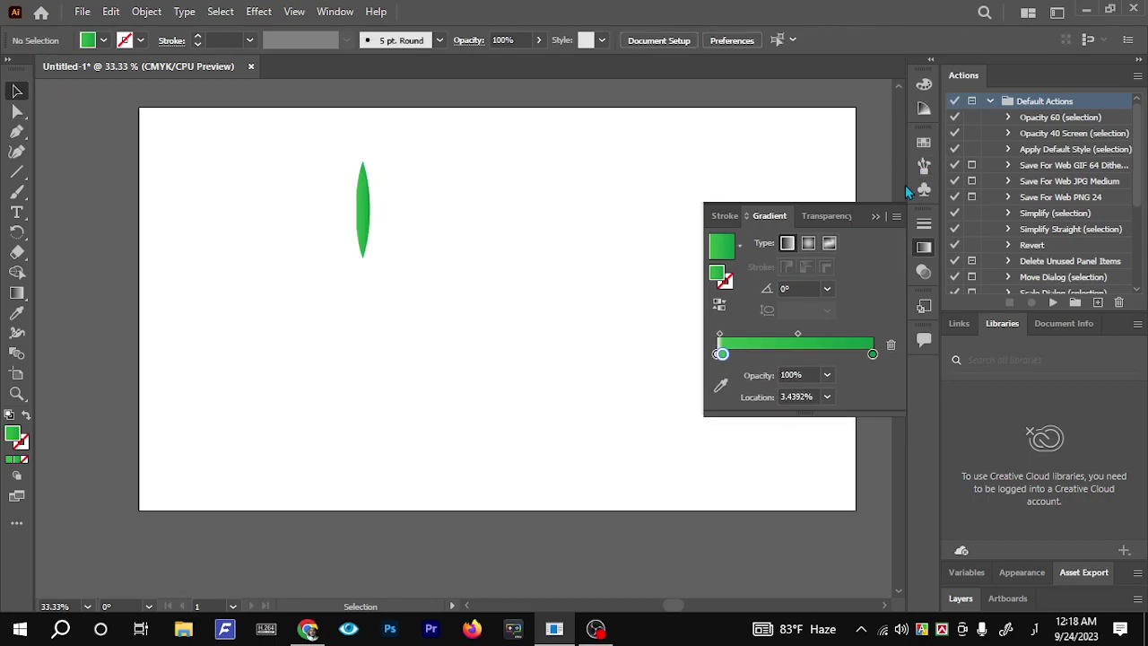
Remove the leftover white stop from the leaf's gradient and place the light green stop at location 0%
{"action": "left_click", "coordinate": [361, 210]}
{"action": "mouse_move", "coordinate": [723, 375]}
{"action": "left_mouse_down"}
{"action": "mouse_move", "coordinate": [761, 377]}
{"action": "mouse_move", "coordinate": [717, 377]}
{"action": "left_mouse_up"}
{"action": "left_click", "coordinate": [717, 374]}
{"action": "left_click", "coordinate": [890, 365]}
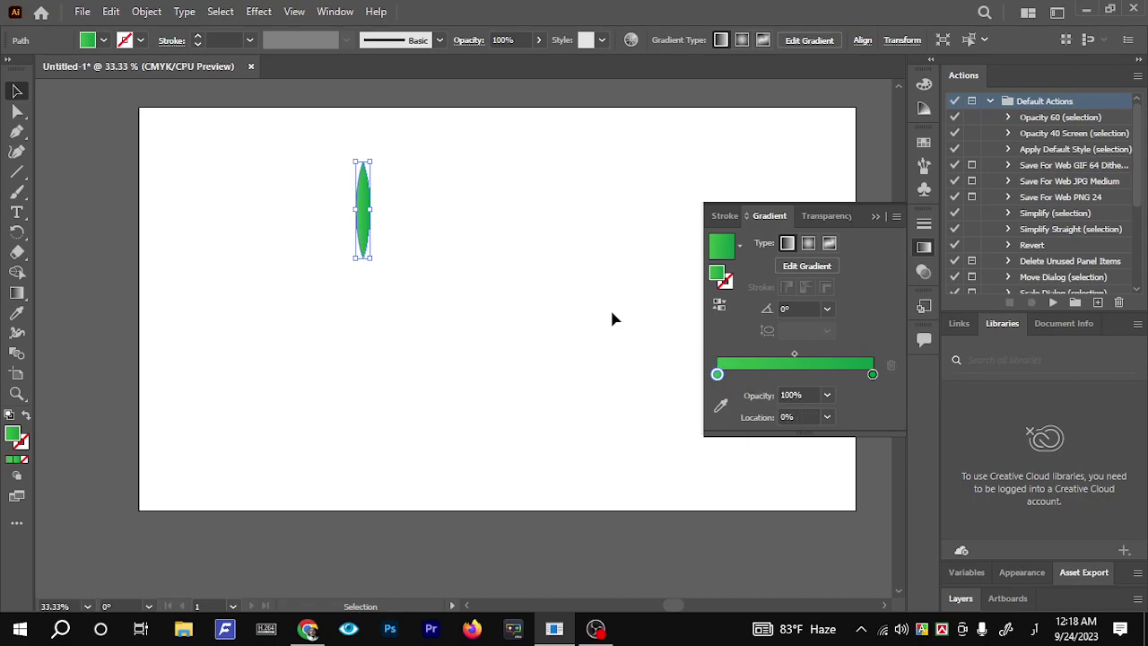
{"action": "left_click", "coordinate": [518, 252]}
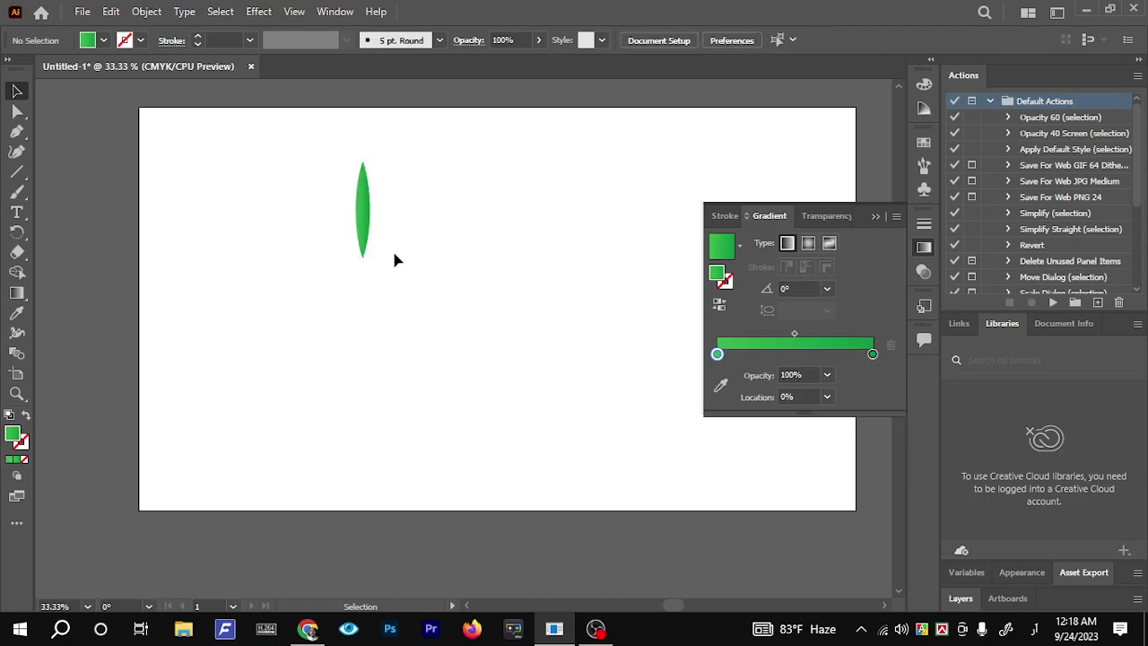
Try to make a copy of the leaf rotated by 36° around a point just below its lower tip
{"action": "left_click", "coordinate": [15, 234]}
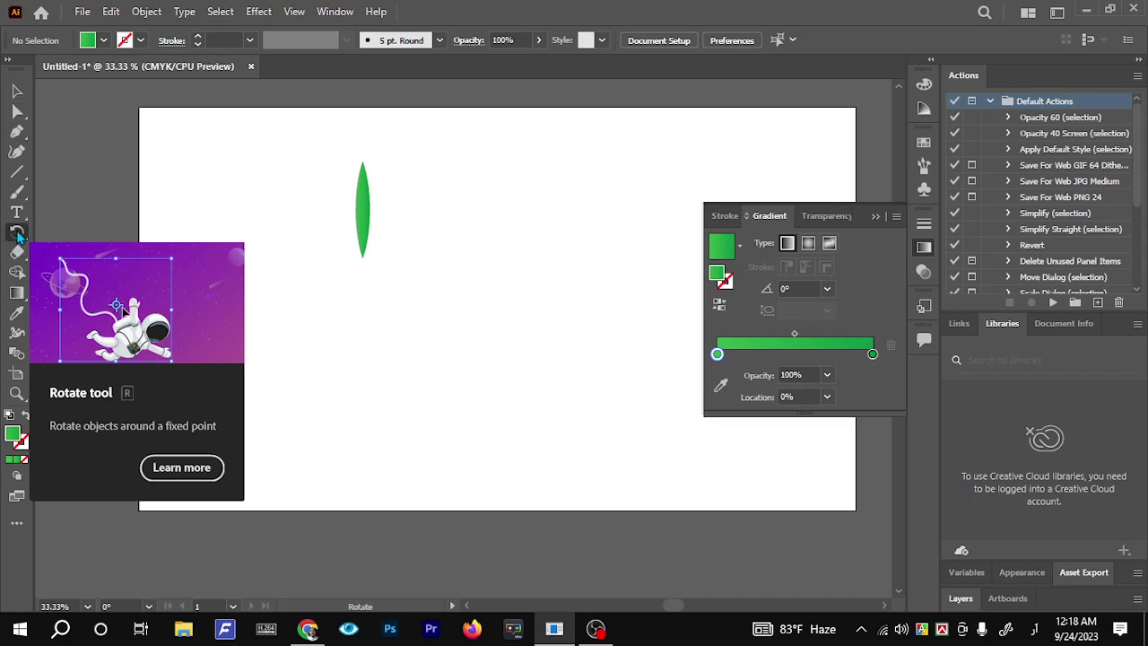
{"action": "left_click", "coordinate": [362, 265], "text": "alt"}
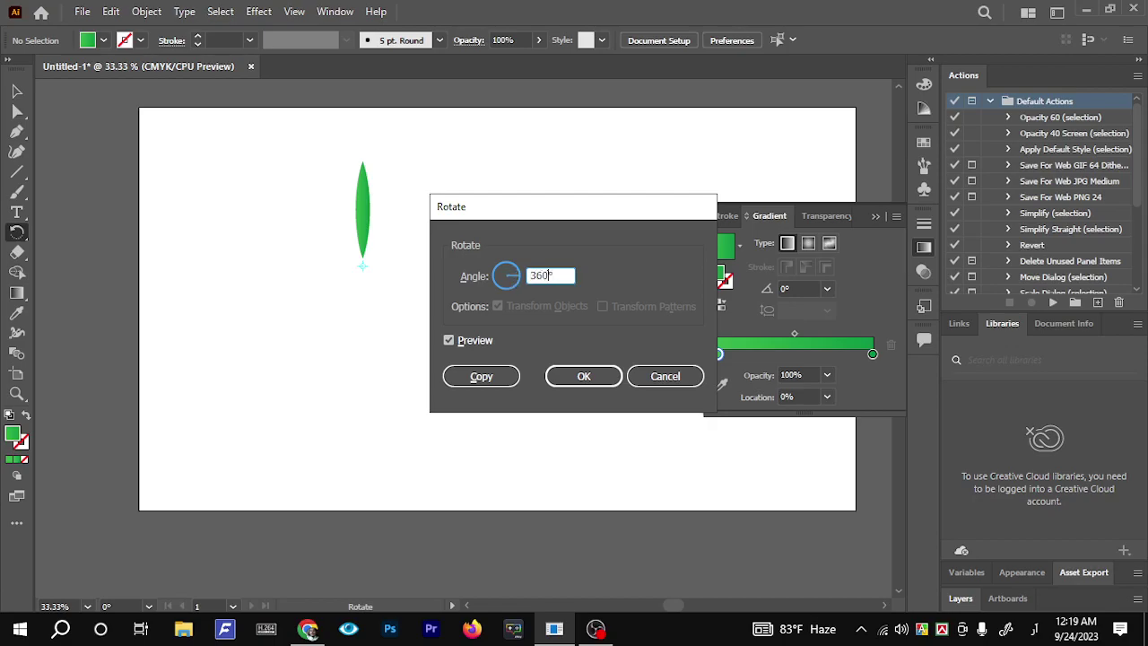
{"action": "left_click", "coordinate": [450, 339]}
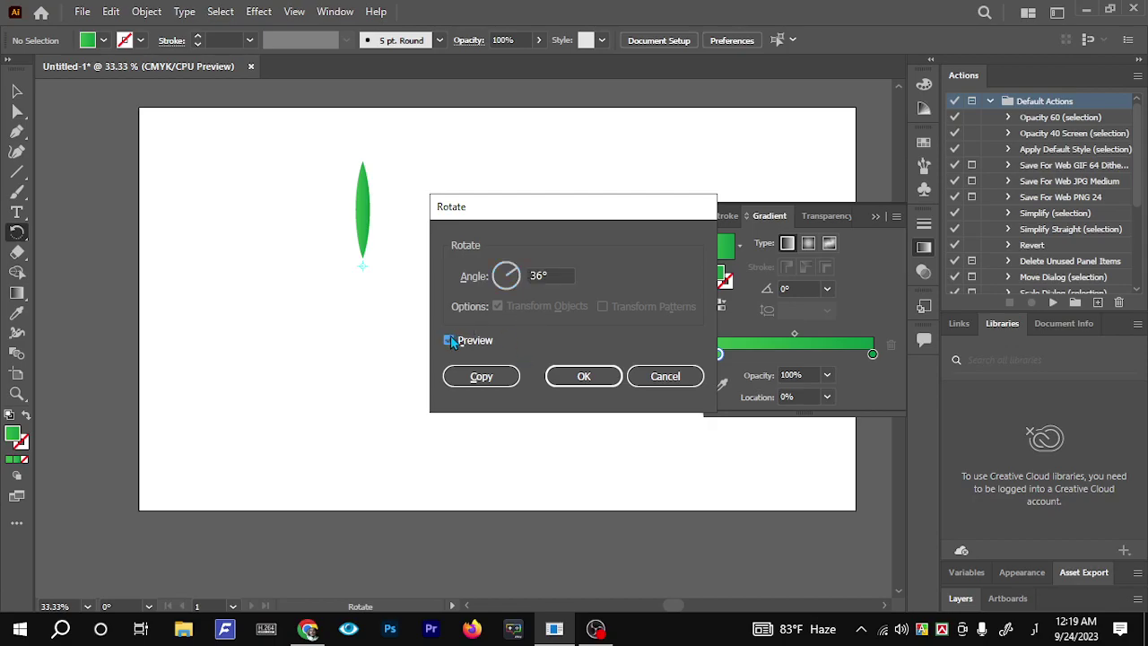
{"action": "left_click", "coordinate": [467, 378]}
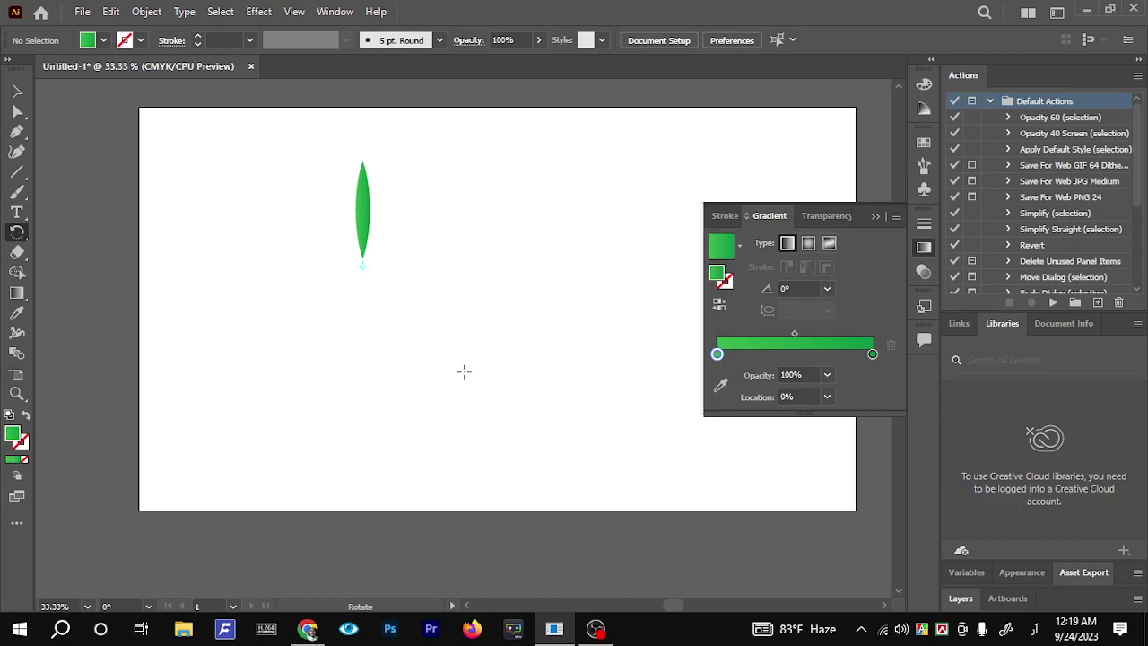
Make a copy of the leaf rotated by 18° around a point just below its lower tip
{"action": "key", "text": "v"}
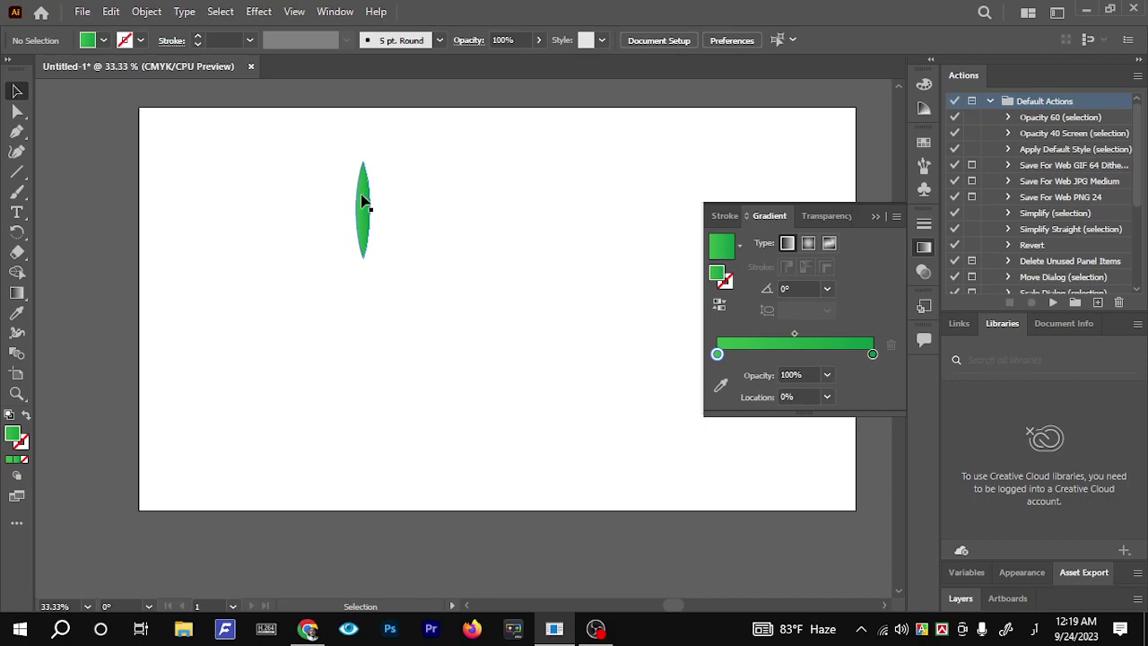
{"action": "left_click", "coordinate": [364, 201]}
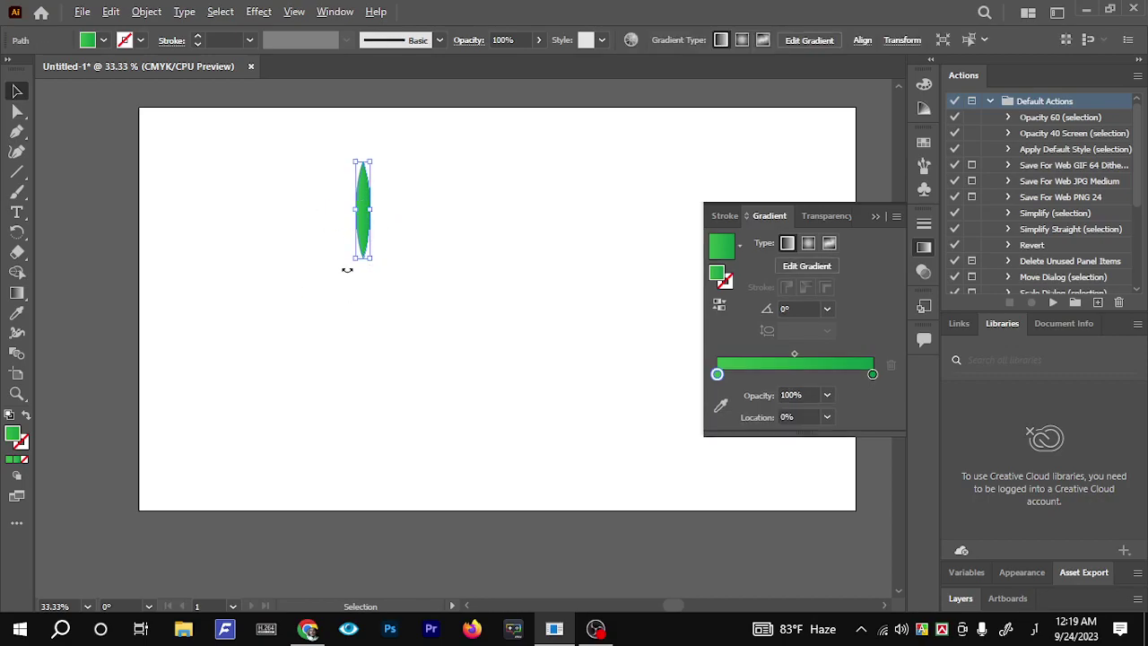
{"action": "key", "text": "r"}
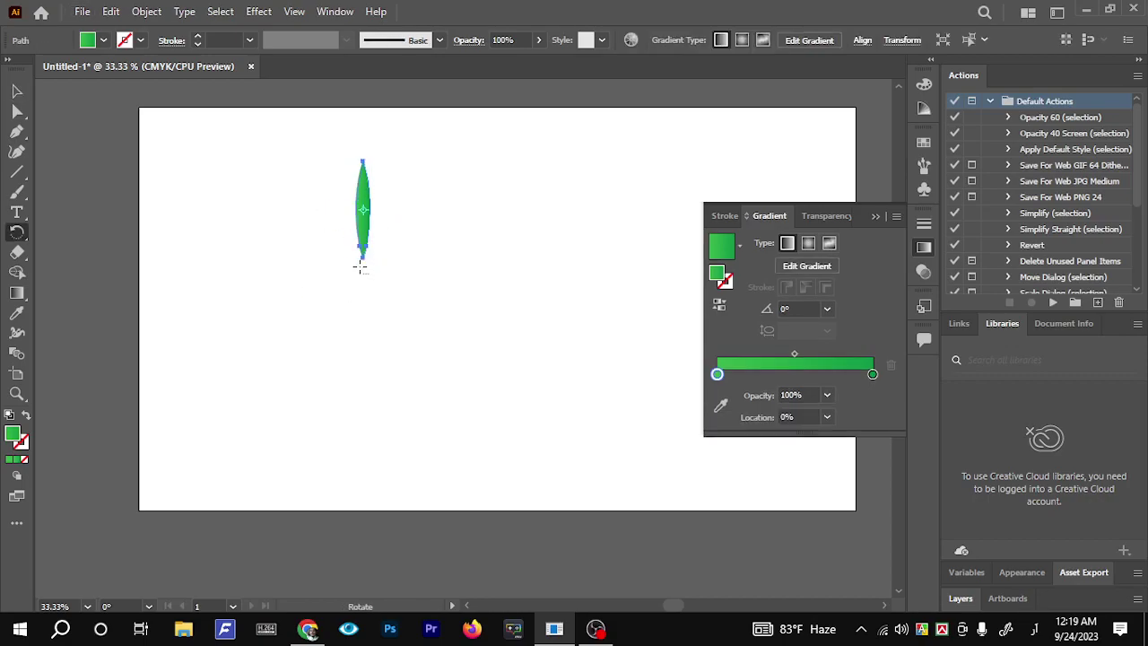
{"action": "left_click", "coordinate": [363, 266], "text": "alt"}
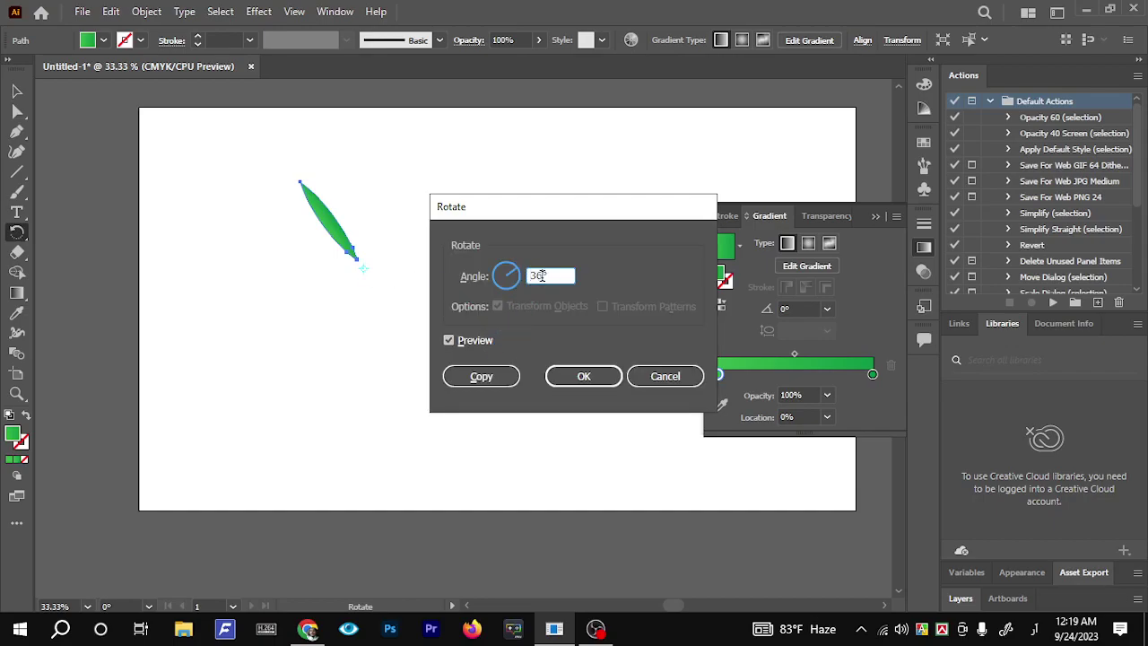
{"action": "type", "text": "18"}
{"action": "left_click", "coordinate": [448, 340]}
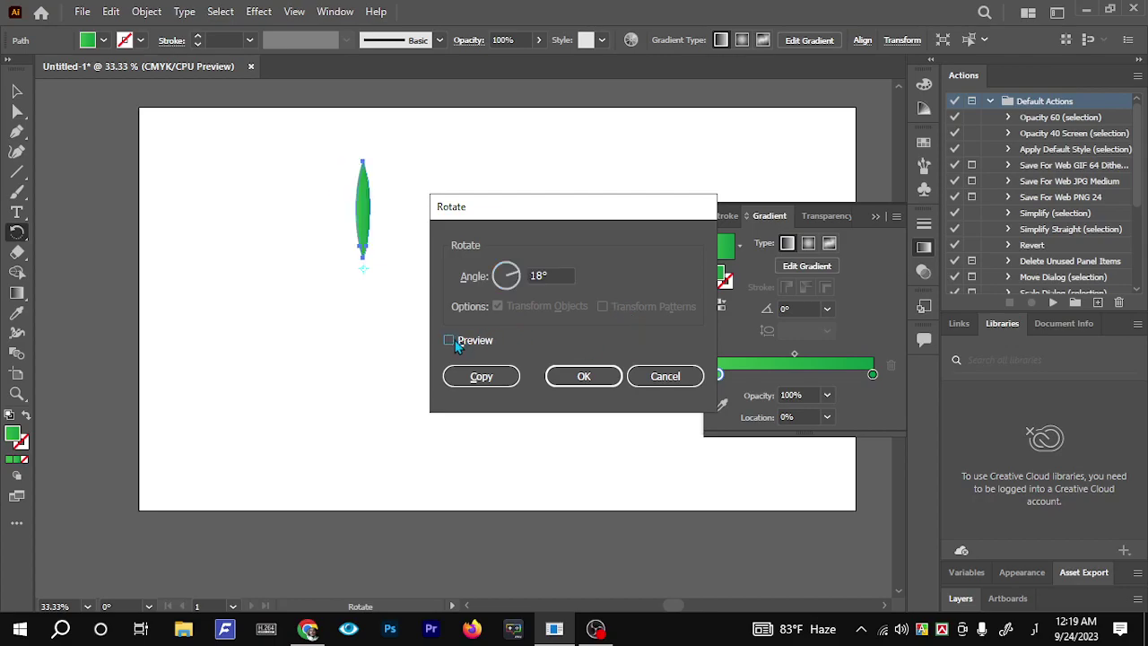
{"action": "left_click", "coordinate": [448, 340]}
{"action": "left_click", "coordinate": [480, 378]}
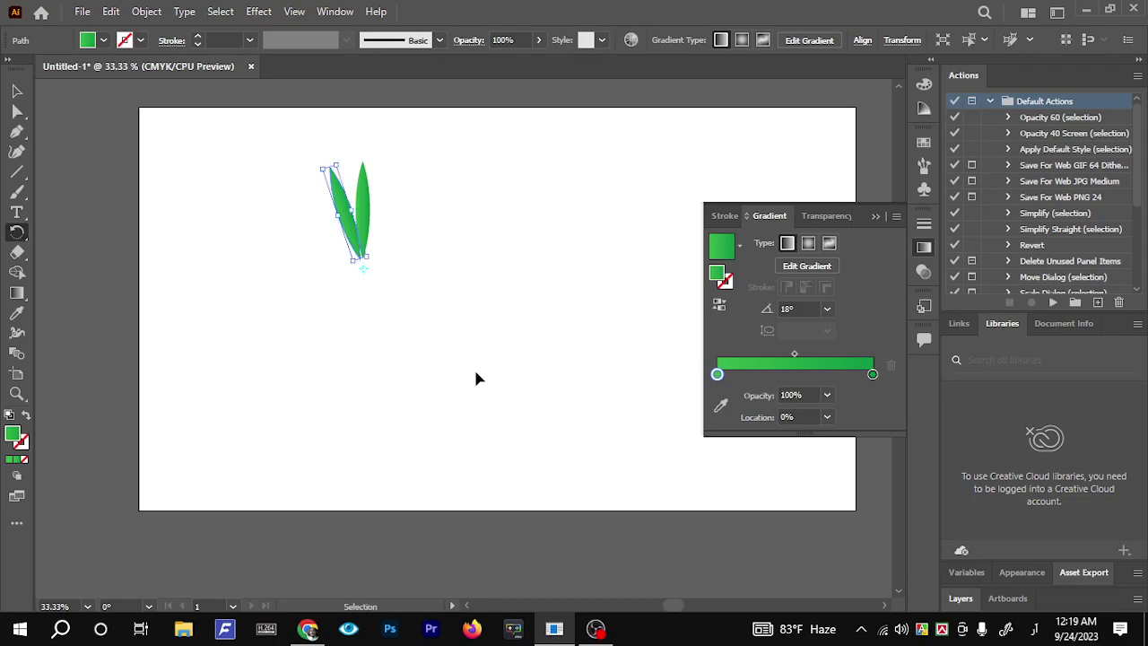
Repeat the rotated copy until the leaves form a full circular flower, and deselect everything
{"action": "key", "text": "ctrl+d"}
{"action": "key", "text": "ctrl+d"}
{"action": "key", "text": "ctrl+d"}
{"action": "key", "text": "ctrl+d"}
{"action": "key", "text": "ctrl+d"}
{"action": "key", "text": "ctrl+d"}
{"action": "key", "text": "ctrl+d"}
{"action": "key", "text": "ctrl+d"}
{"action": "key", "text": "ctrl+d"}
{"action": "key", "text": "ctrl+d"}
{"action": "key", "text": "ctrl+d"}
{"action": "key", "text": "ctrl+d"}
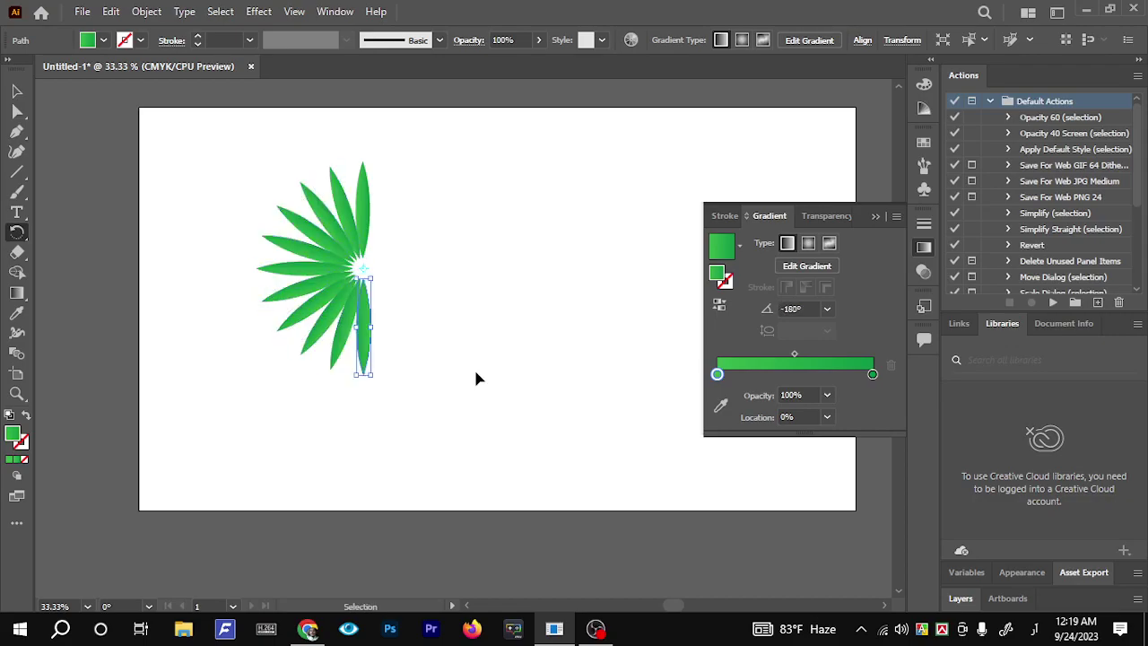
{"action": "key", "text": "ctrl+d"}
{"action": "key", "text": "ctrl+d"}
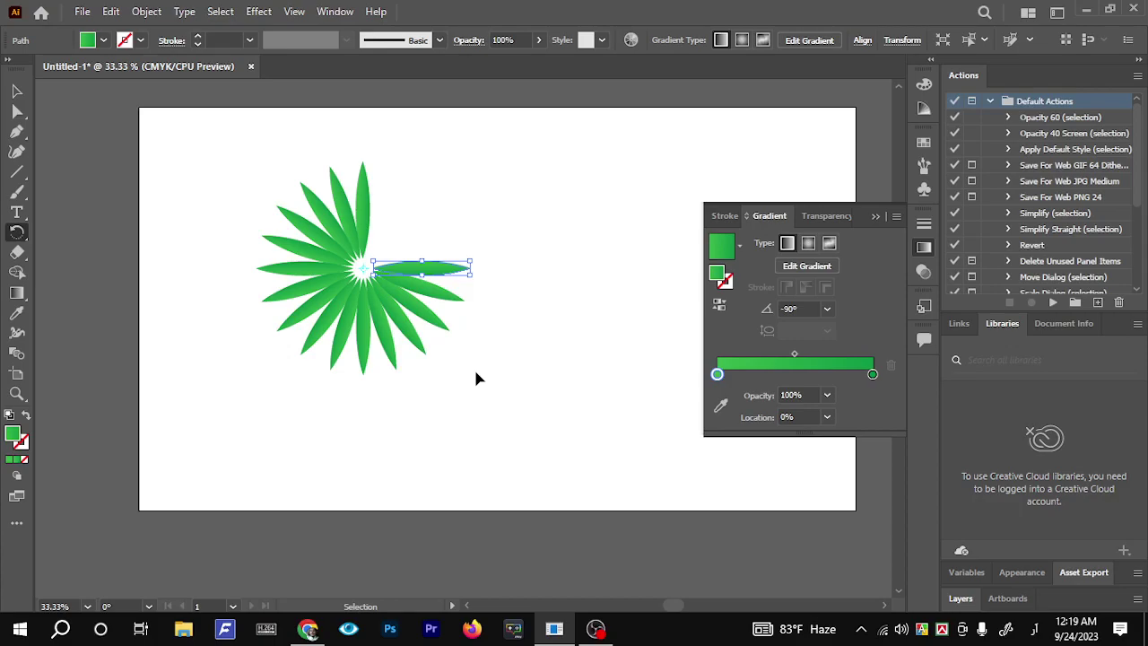
{"action": "key", "text": "ctrl+d"}
{"action": "key", "text": "ctrl+d"}
{"action": "key", "text": "ctrl+d"}
{"action": "key", "text": "ctrl+d"}
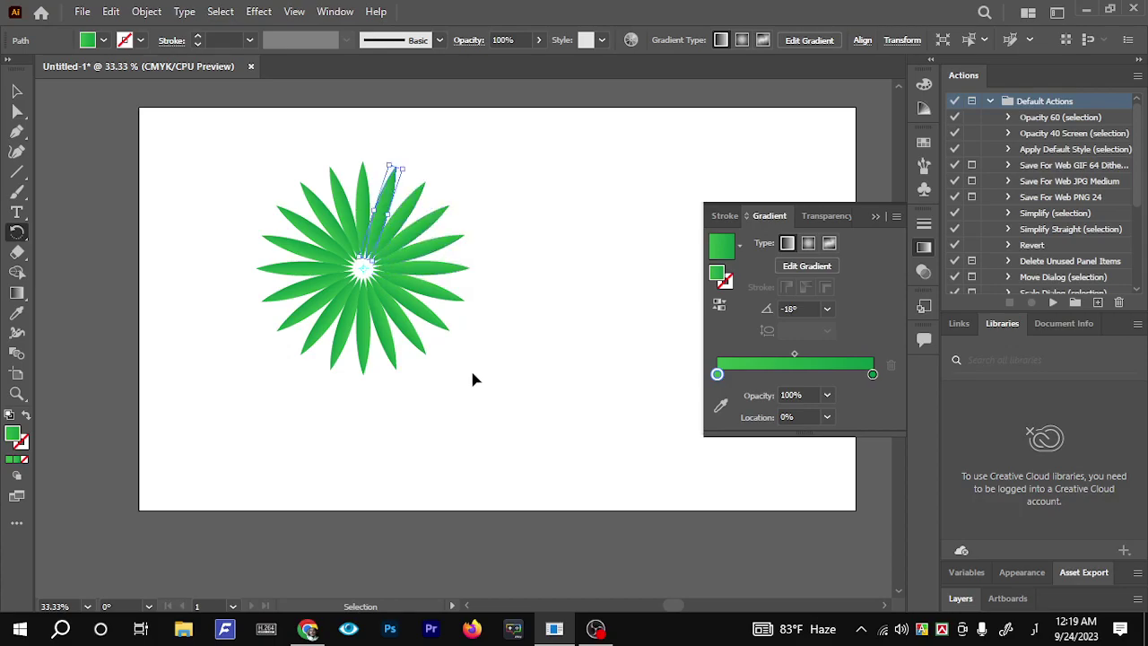
{"action": "key", "text": "v"}
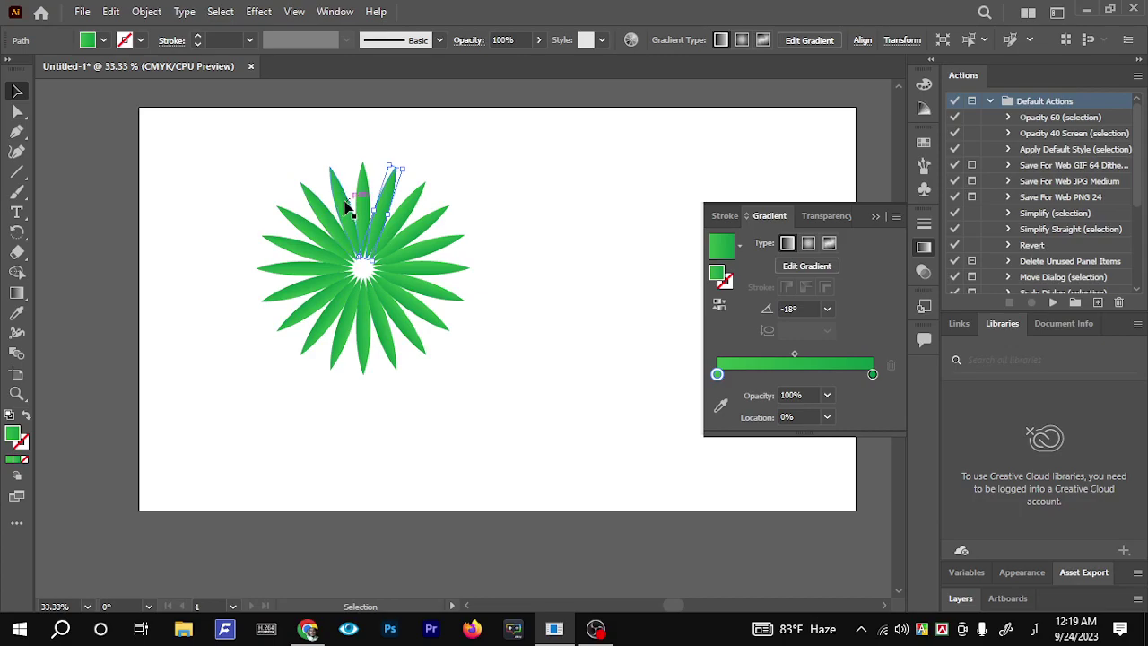
{"action": "left_click", "coordinate": [575, 229]}
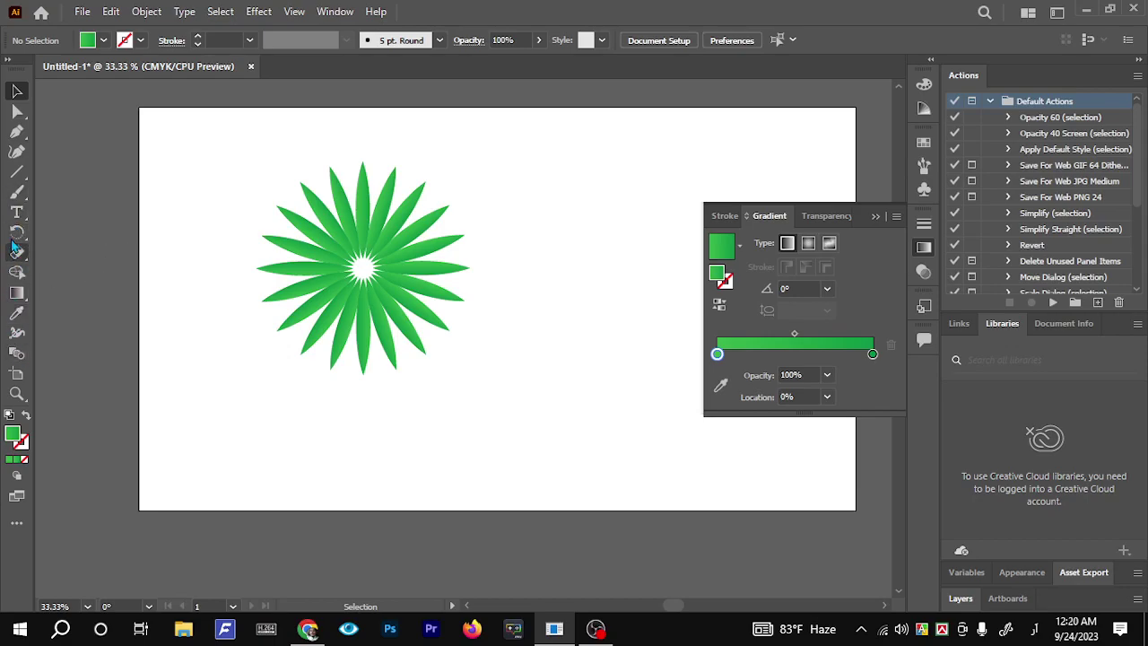
Draw a small circle with the Ellipse tool over the white centre of the flower
{"action": "left_click_drag", "start_coordinate": [23, 167], "coordinate": [75, 194]}
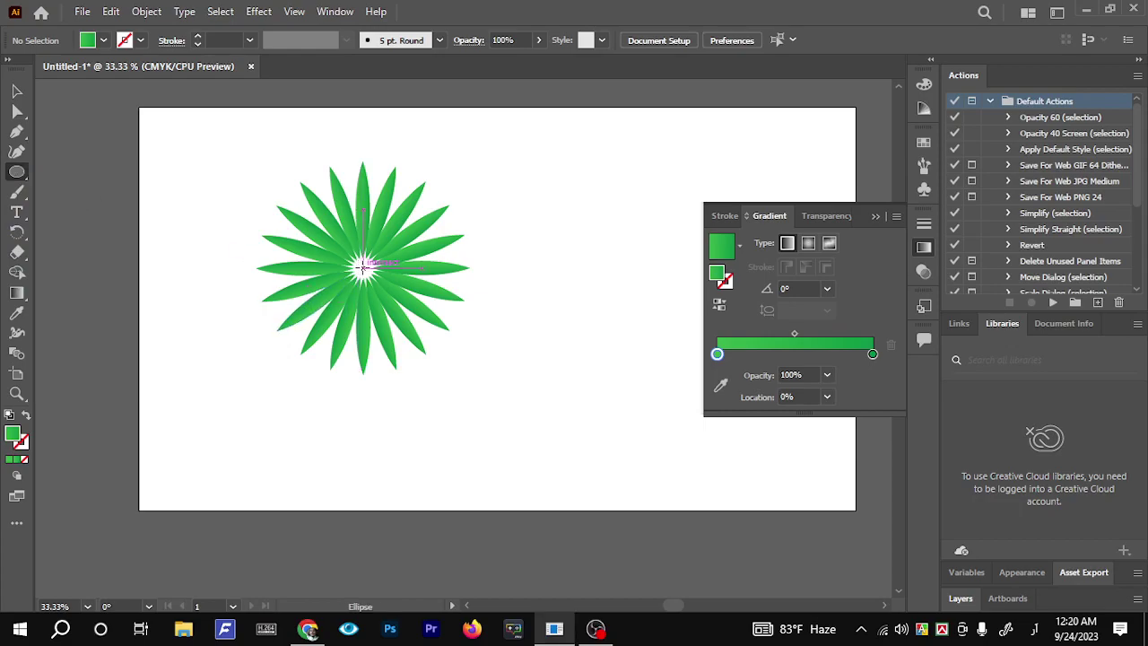
{"action": "mouse_move", "coordinate": [361, 267]}
{"action": "left_mouse_down"}
{"action": "mouse_move", "coordinate": [380, 288]}
{"action": "mouse_move", "coordinate": [377, 277]}
{"action": "left_mouse_up"}
{"action": "key", "text": "v"}
{"action": "left_click", "coordinate": [511, 227]}
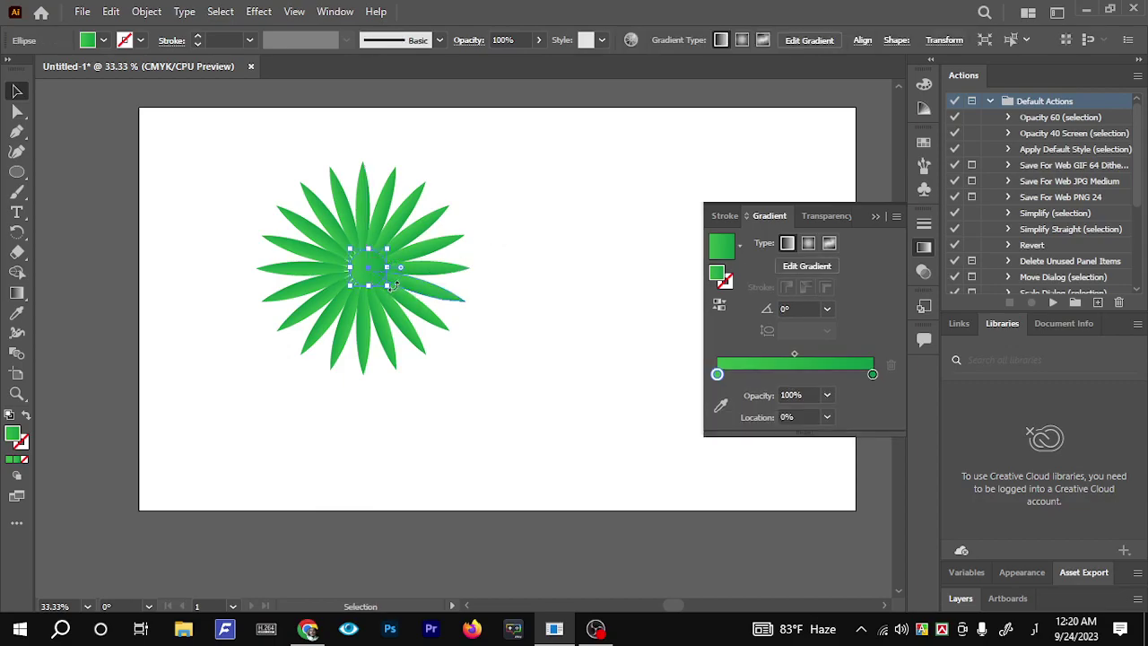
{"action": "key", "text": "super+space"}
{"action": "left_click", "coordinate": [380, 289]}
{"action": "left_click", "coordinate": [475, 217]}
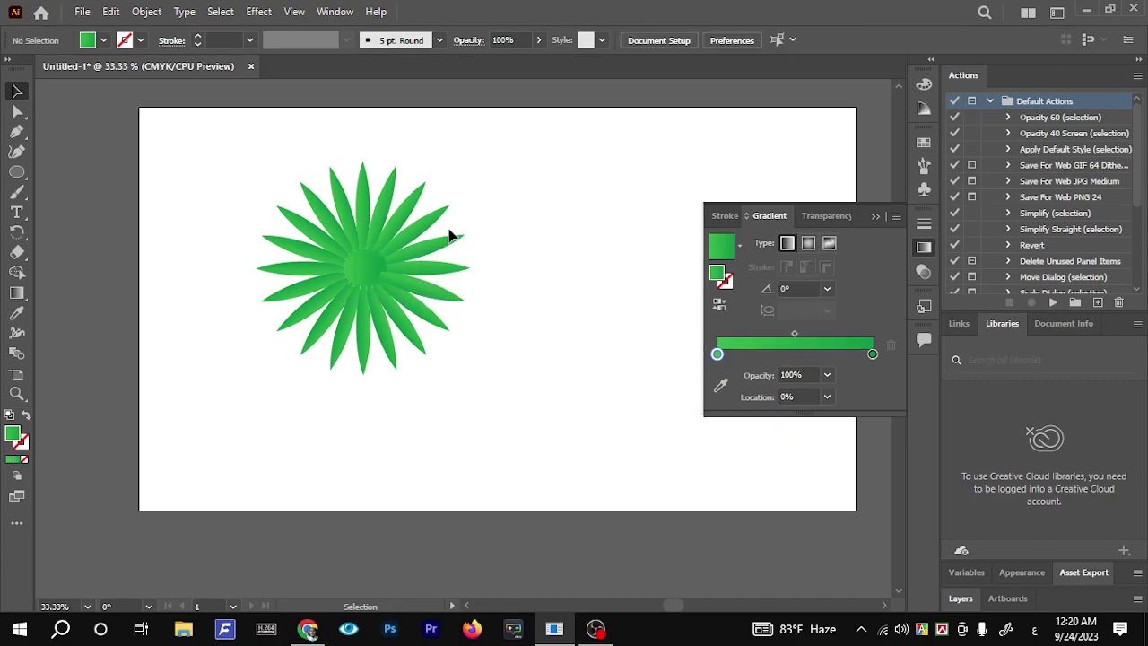
Enlarge the circle to about one and a half times its size and move it clear of the flower, to its lower right
{"action": "mouse_move", "coordinate": [371, 269]}
{"action": "left_mouse_down"}
{"action": "mouse_move", "coordinate": [397, 319]}
{"action": "mouse_move", "coordinate": [410, 316]}
{"action": "mouse_move", "coordinate": [358, 267]}
{"action": "left_mouse_up"}
{"action": "key", "text": "a"}
{"action": "key", "text": "v"}
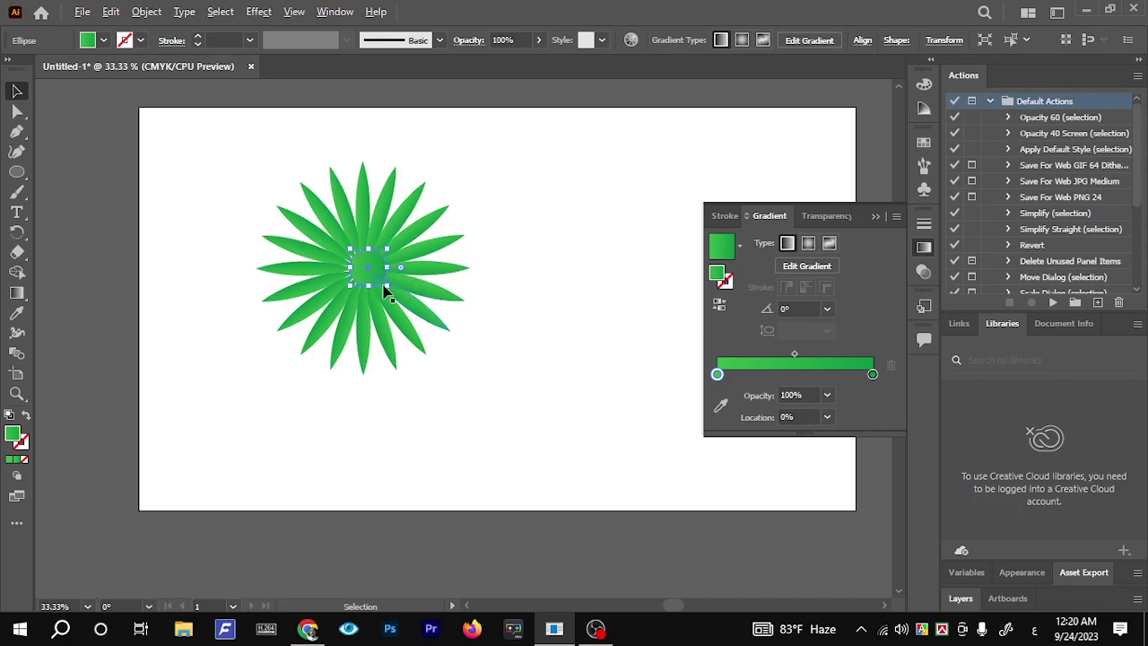
{"action": "left_click_drag", "start_coordinate": [387, 289], "coordinate": [590, 417]}
{"action": "left_click", "coordinate": [558, 173]}
{"action": "left_click", "coordinate": [599, 206]}
{"action": "left_click", "coordinate": [526, 353]}
Select all the petals of the flower and group them
{"action": "left_click_drag", "start_coordinate": [481, 387], "coordinate": [202, 146]}
{"action": "right_click", "coordinate": [378, 226]}
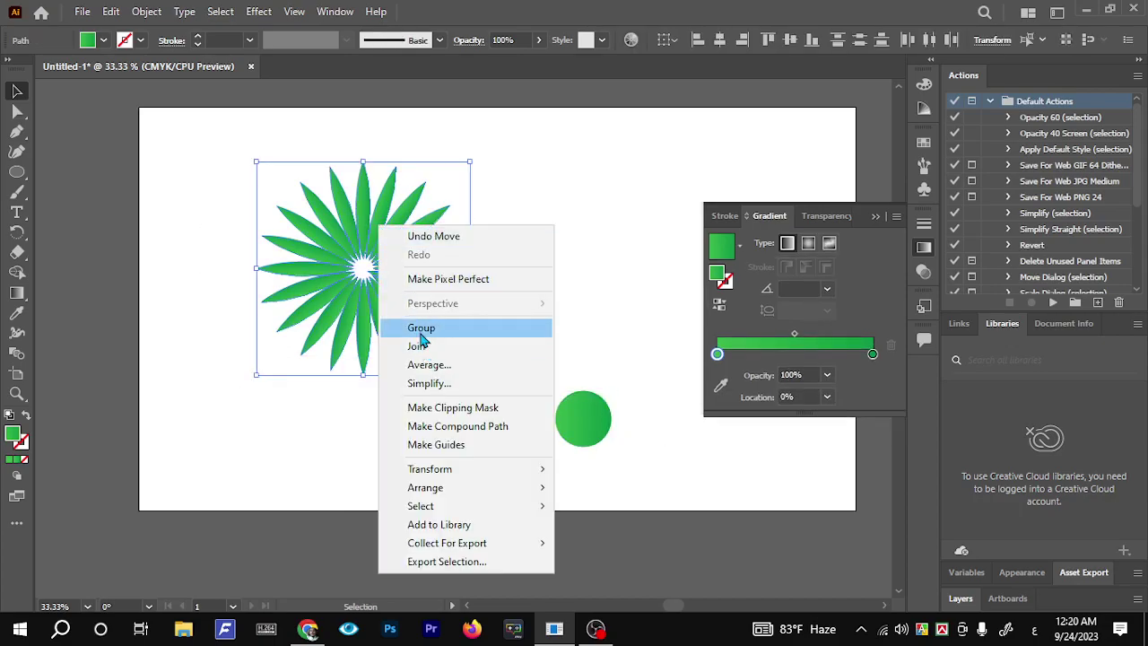
{"action": "left_click", "coordinate": [421, 324]}
Centre the circle on the grouped petals both horizontally and vertically, and deselect everything
{"action": "left_click", "coordinate": [576, 377]}
{"action": "left_click_drag", "start_coordinate": [589, 409], "coordinate": [454, 286]}
{"action": "left_click_drag", "start_coordinate": [556, 419], "coordinate": [99, 89]}
{"action": "scroll", "coordinate": [99, 90], "scroll_direction": "up", "scroll_amount": 2}
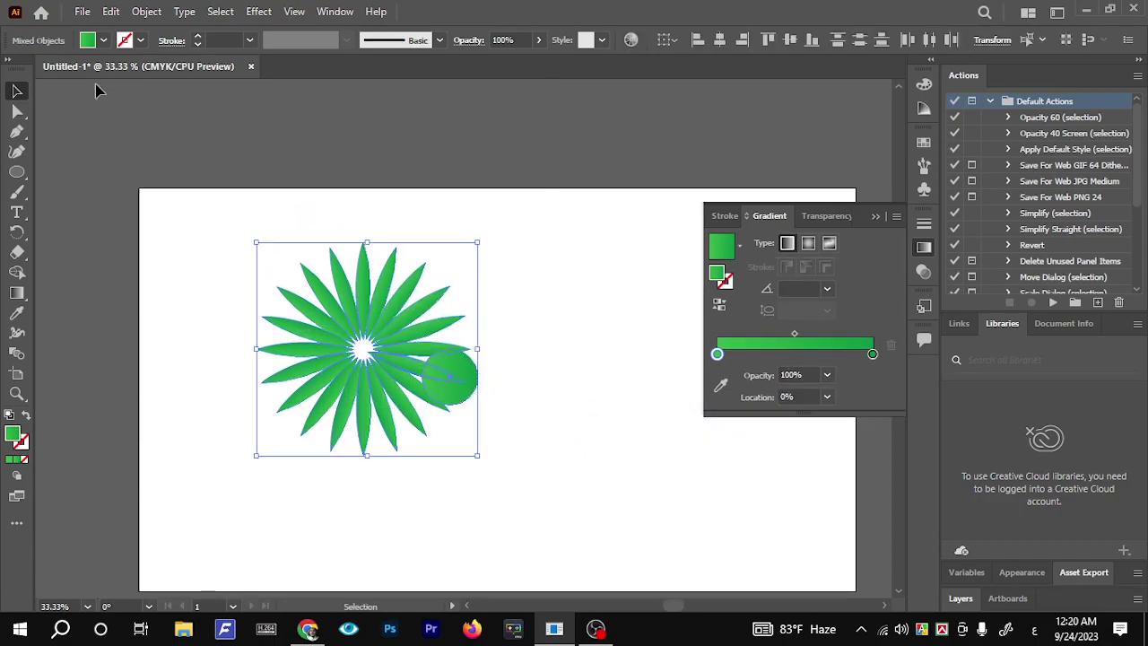
{"action": "left_click", "coordinate": [721, 41]}
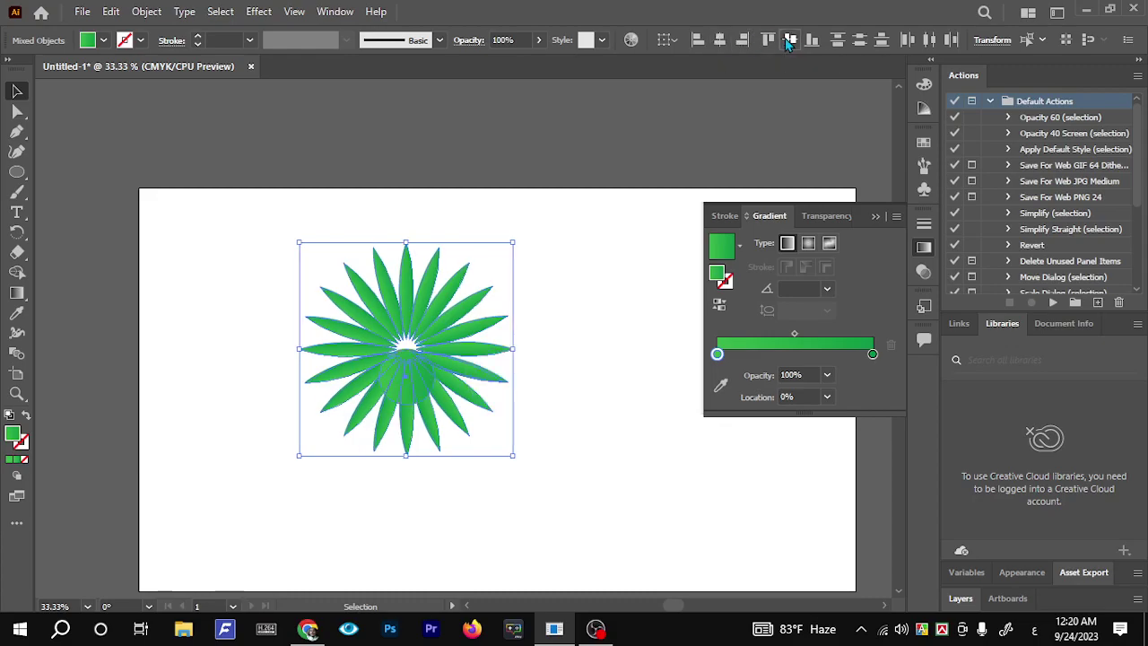
{"action": "left_click", "coordinate": [788, 40]}
{"action": "left_click", "coordinate": [581, 381]}
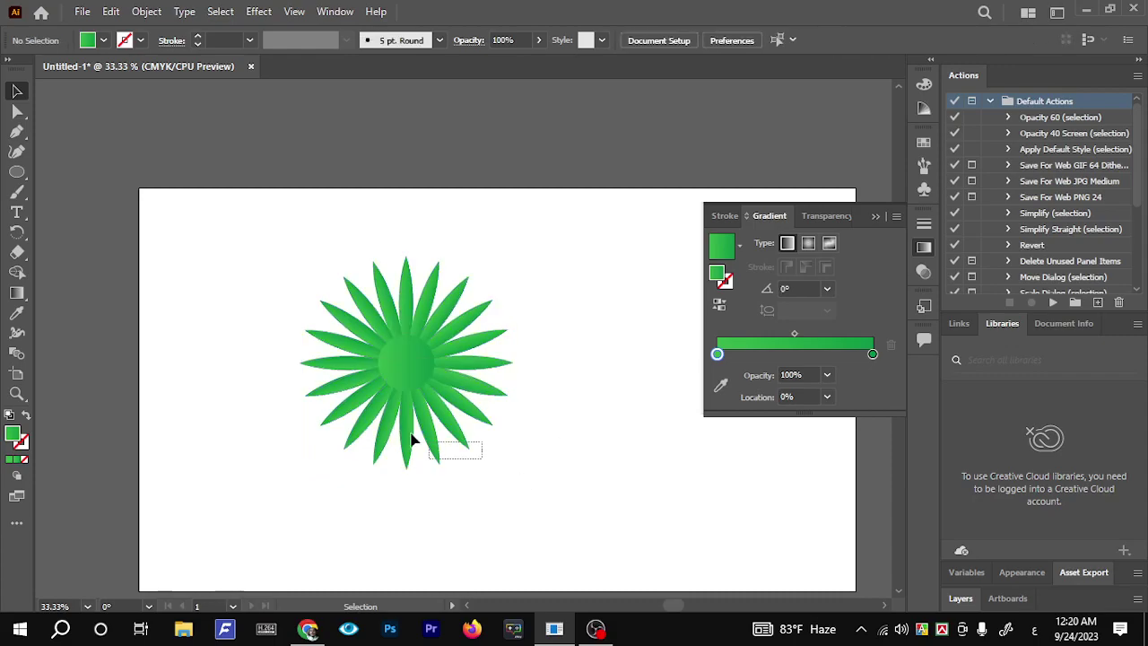
Select the petals together with the centre circle and move them slightly to the left on the artboard
{"action": "left_click_drag", "start_coordinate": [429, 449], "coordinate": [310, 267]}
{"action": "scroll", "coordinate": [410, 300], "scroll_direction": "down", "scroll_amount": 3}
{"action": "scroll", "coordinate": [409, 299], "scroll_direction": "up", "scroll_amount": 2}
{"action": "left_click_drag", "start_coordinate": [417, 291], "coordinate": [360, 301]}
{"action": "left_click", "coordinate": [521, 283]}
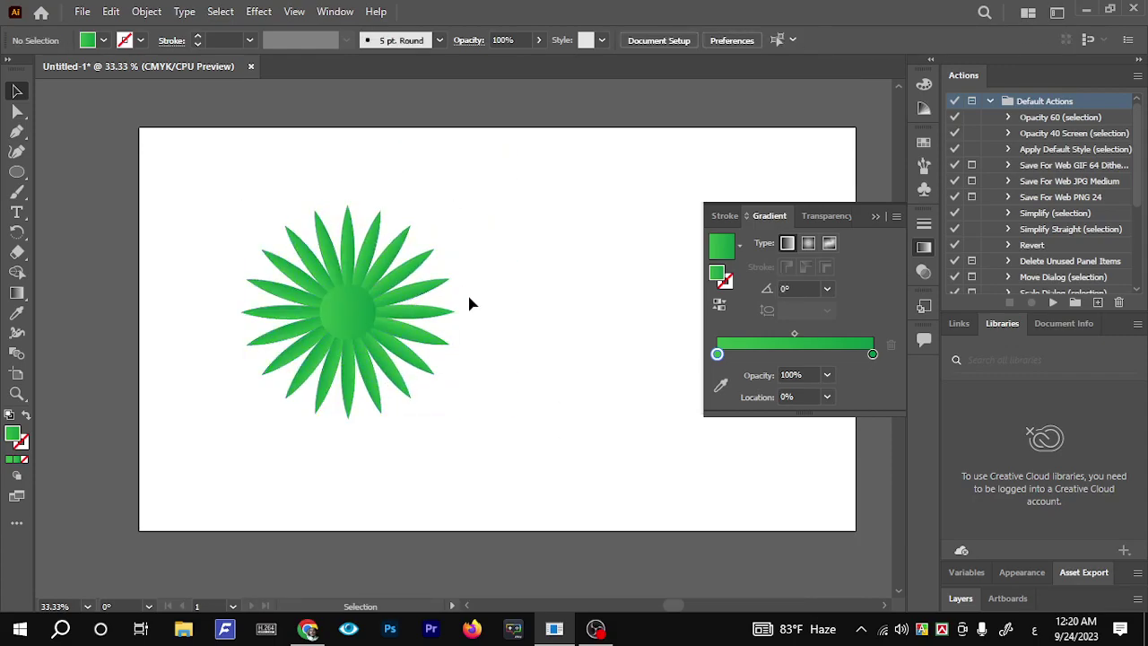
Select the petal group and bring up the Pathfinder operations
{"action": "left_click", "coordinate": [367, 308]}
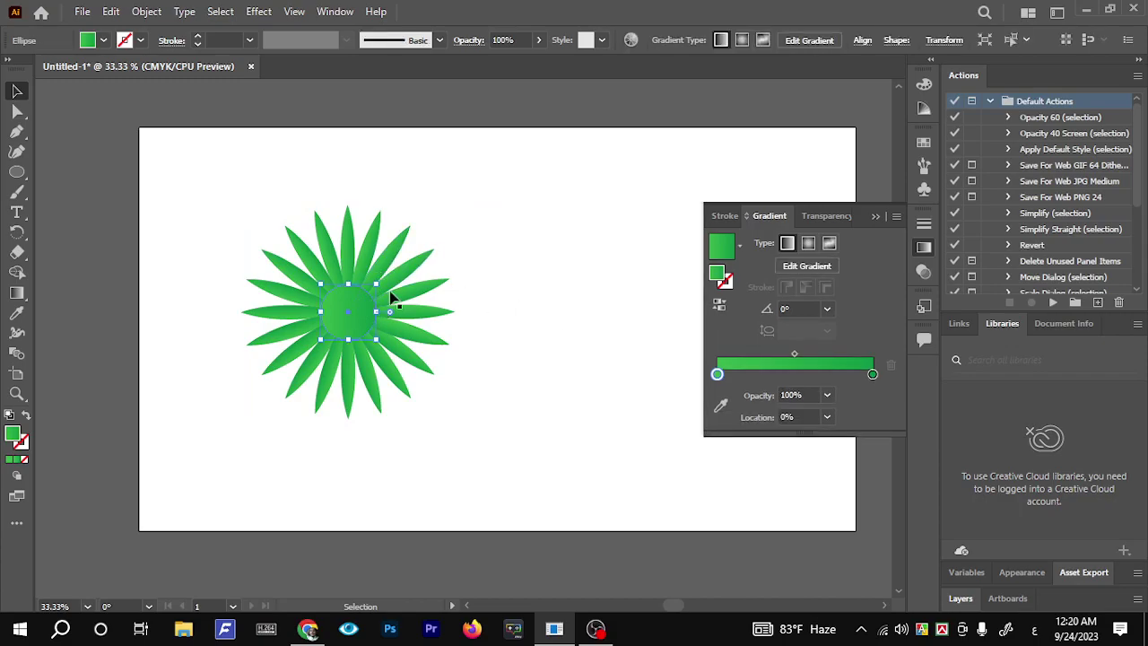
{"action": "left_click", "coordinate": [368, 248]}
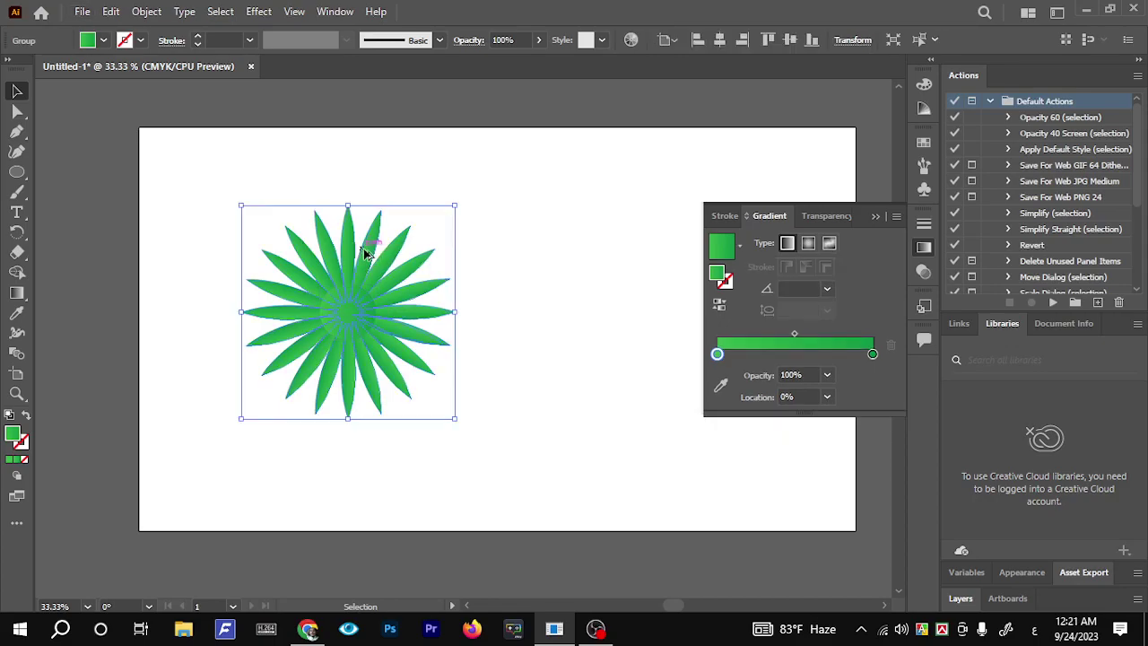
{"action": "right_click", "coordinate": [341, 273]}
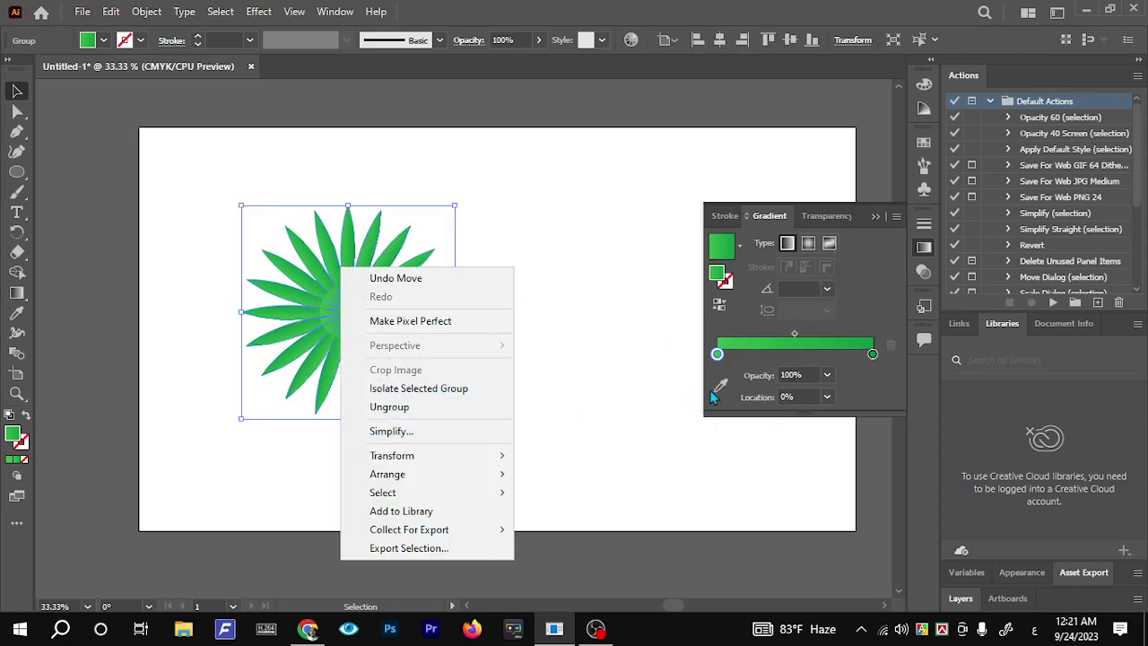
{"action": "left_click", "coordinate": [336, 11]}
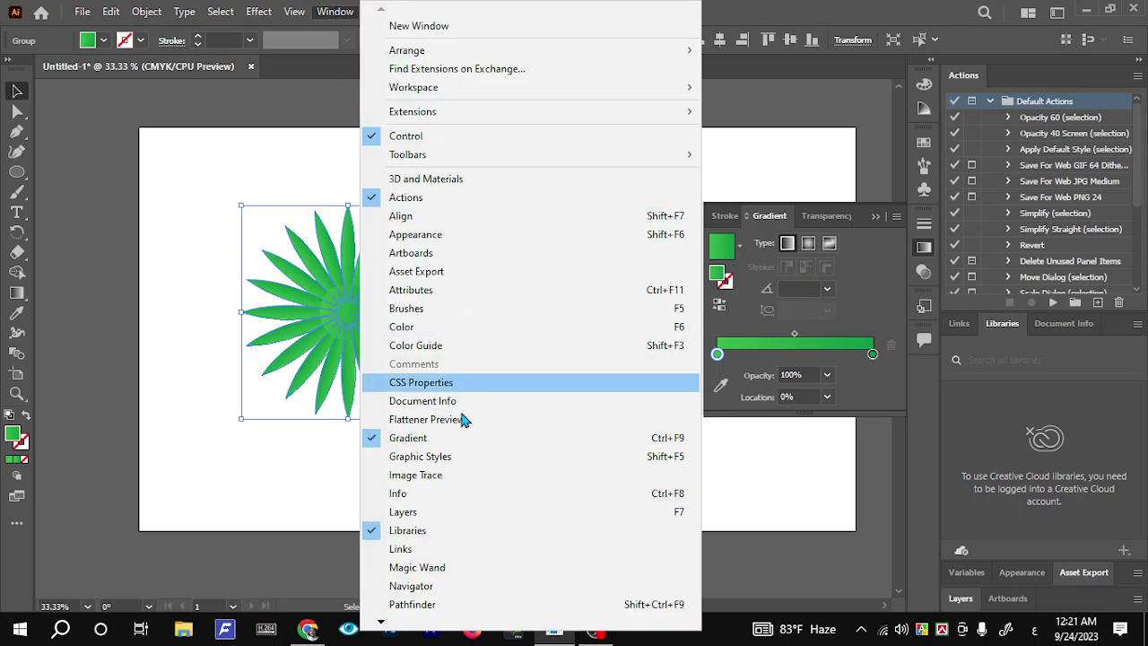
{"action": "mouse_move", "coordinate": [401, 620]}
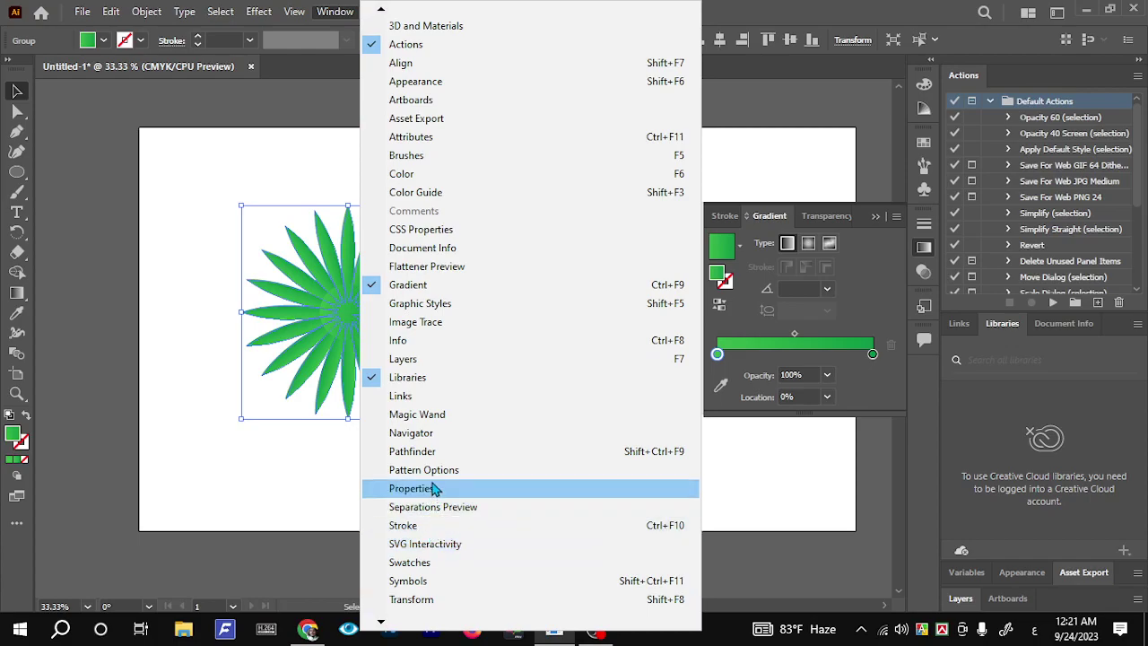
{"action": "left_click", "coordinate": [433, 452]}
{"action": "left_click_drag", "start_coordinate": [574, 330], "coordinate": [727, 307]}
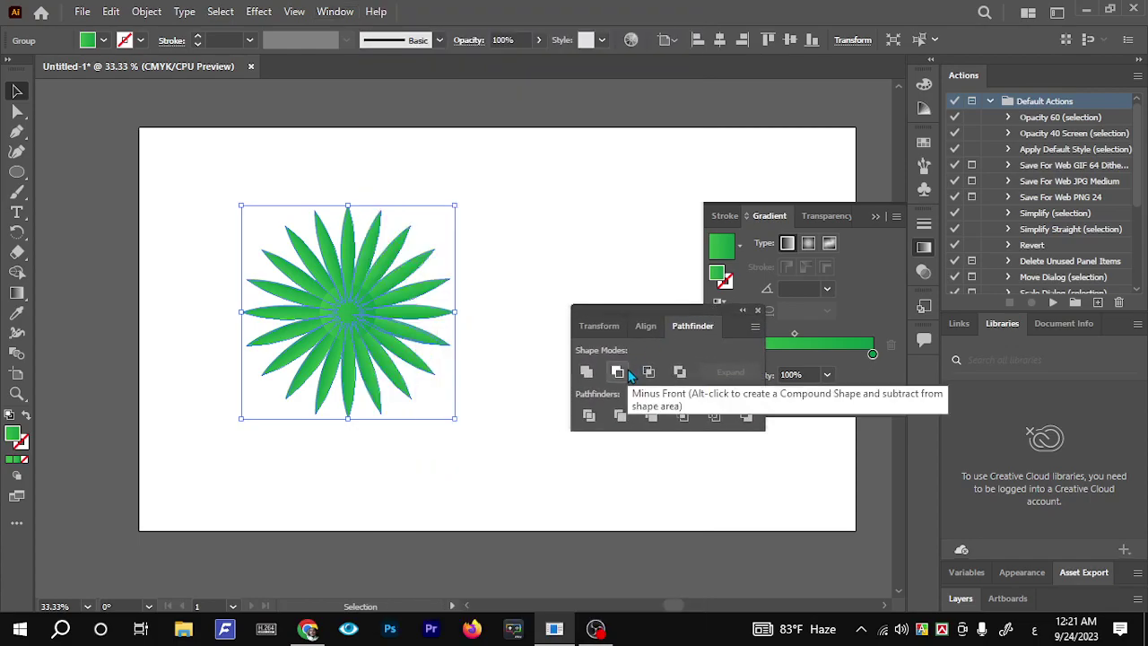
Try the Pathfinder Trim operation on the petal group and check whether the centre circle can still be selected separately
{"action": "left_click", "coordinate": [615, 427]}
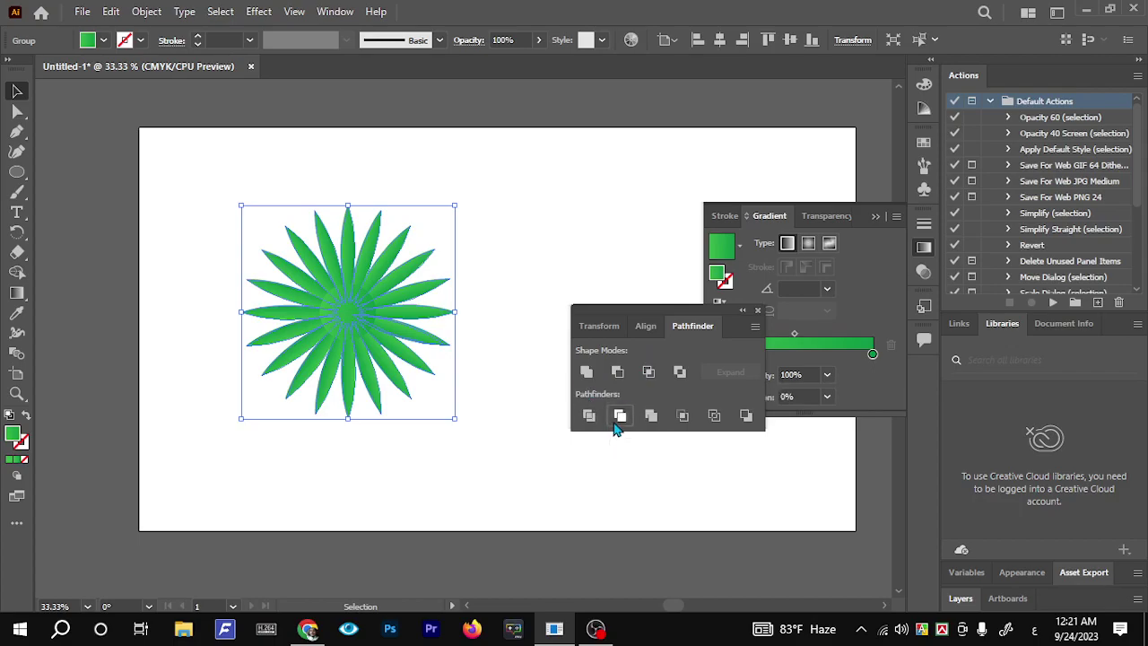
{"action": "left_click", "coordinate": [460, 387]}
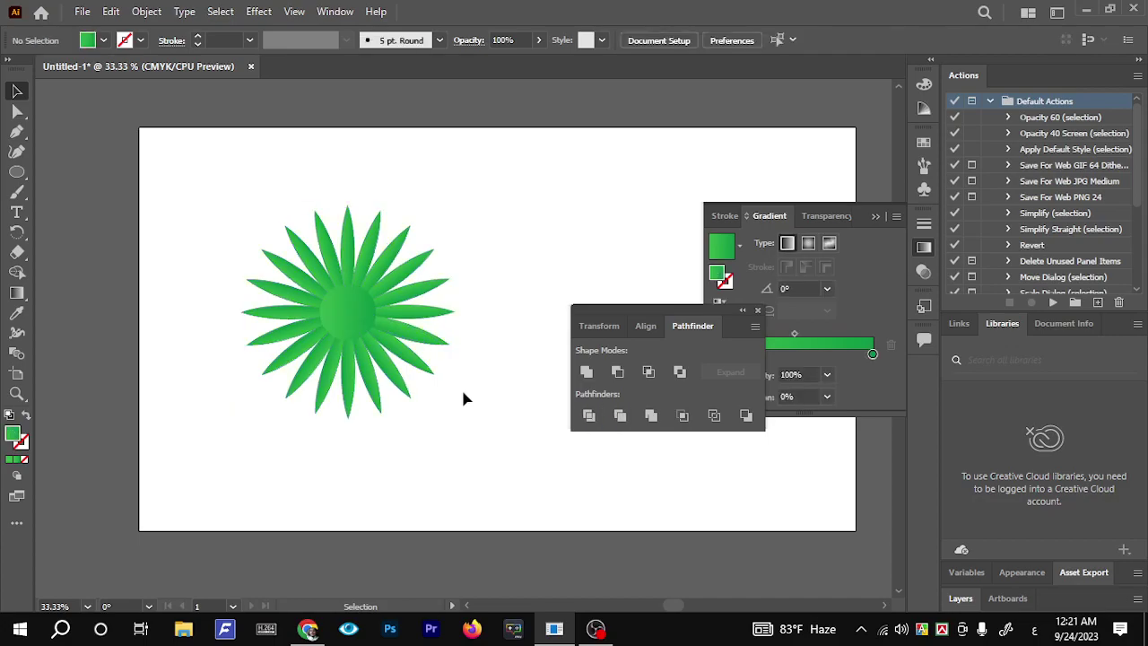
{"action": "left_click", "coordinate": [355, 312]}
{"action": "left_click", "coordinate": [459, 314]}
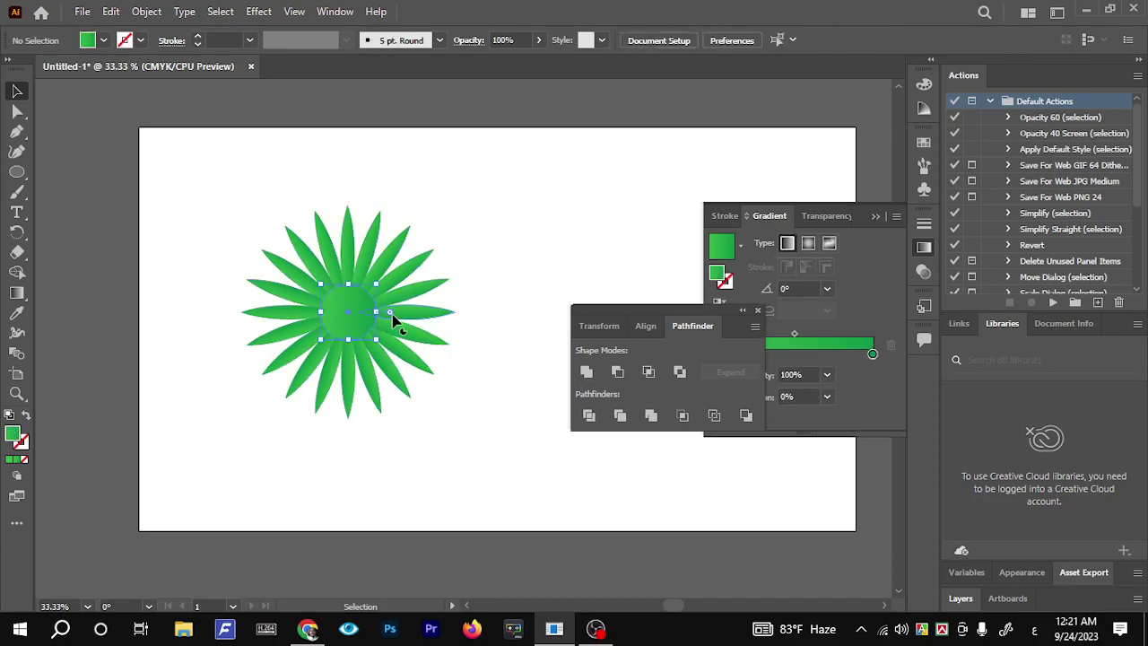
Undo back to before the flower's move and split the selected petals and circle with Pathfinder Divide
{"action": "key", "text": "ctrl+z"}
{"action": "key", "text": "ctrl+z"}
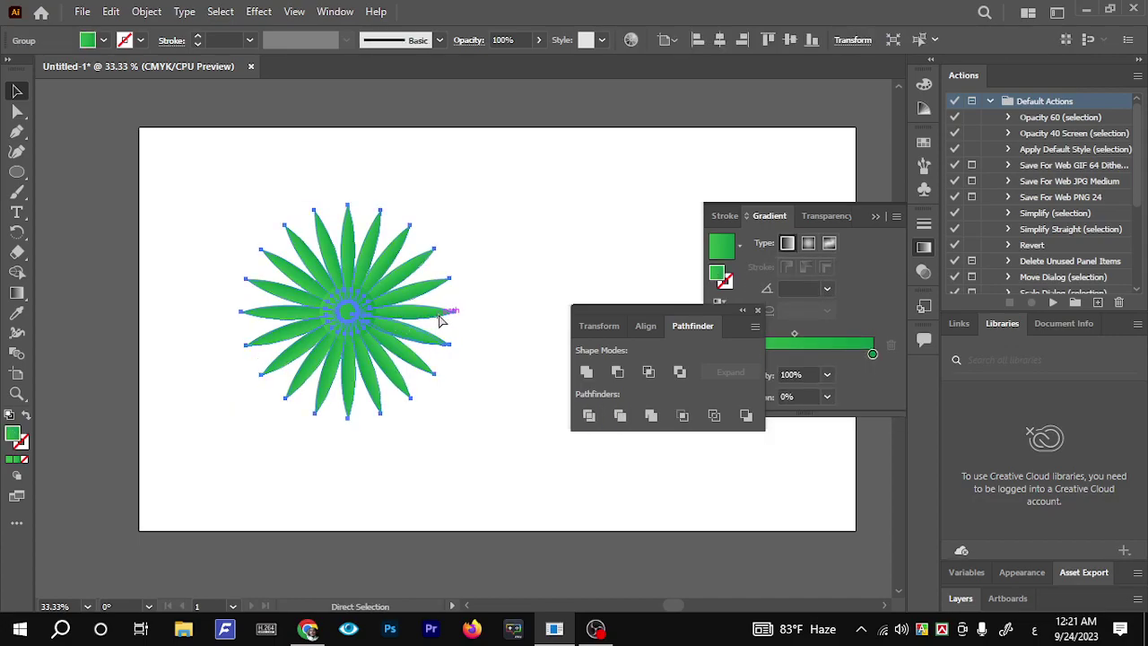
{"action": "key", "text": "ctrl+z"}
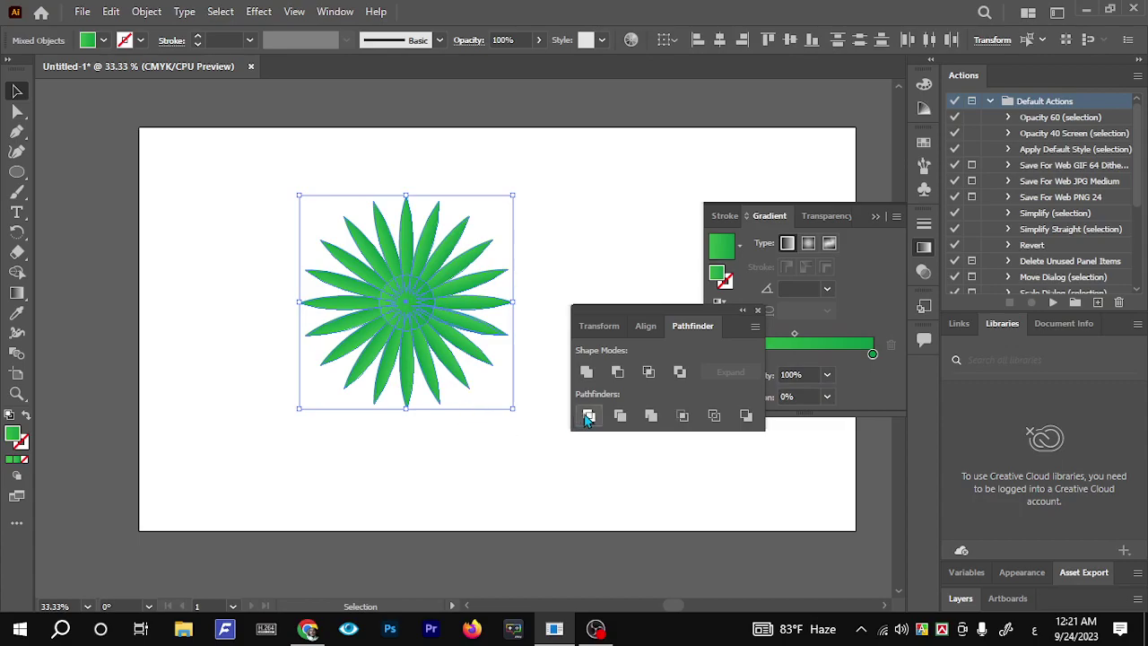
{"action": "left_click", "coordinate": [588, 417]}
{"action": "left_click", "coordinate": [494, 290]}
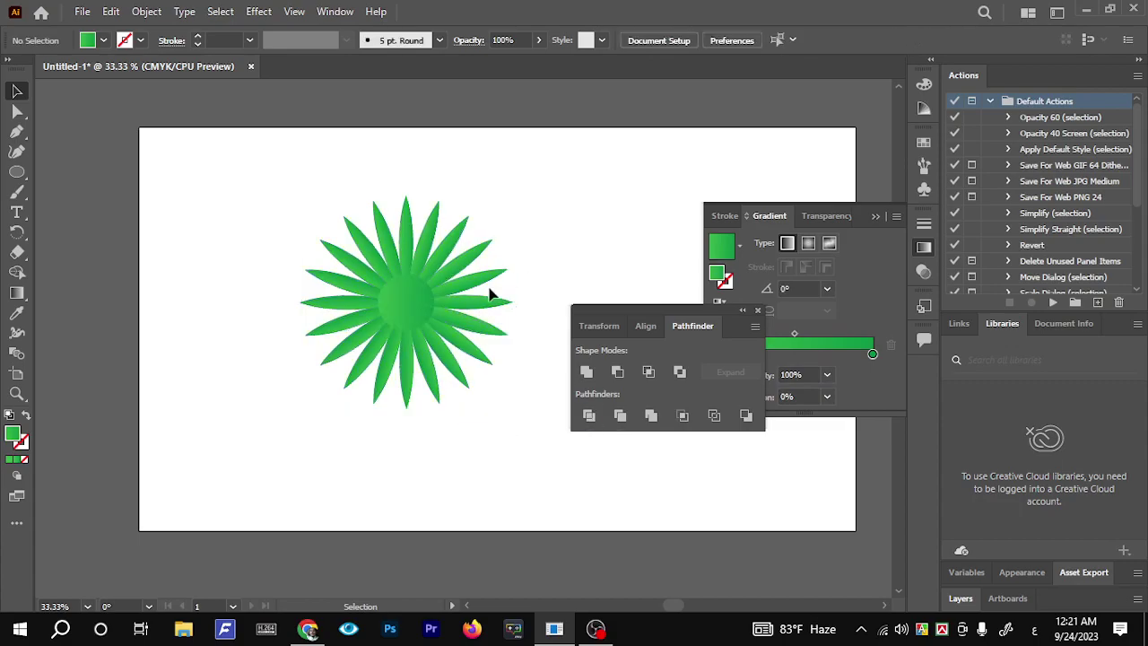
Isolate the divided flower group and delete several of the fragments at its centre
{"action": "left_click", "coordinate": [427, 303]}
{"action": "double_click", "coordinate": [423, 305]}
{"action": "left_click", "coordinate": [414, 307]}
{"action": "left_click", "coordinate": [408, 306]}
{"action": "left_click", "coordinate": [409, 304]}
{"action": "key", "text": "Delete"}
{"action": "left_click", "coordinate": [423, 306]}
{"action": "key", "text": "Delete"}
{"action": "left_click", "coordinate": [411, 303]}
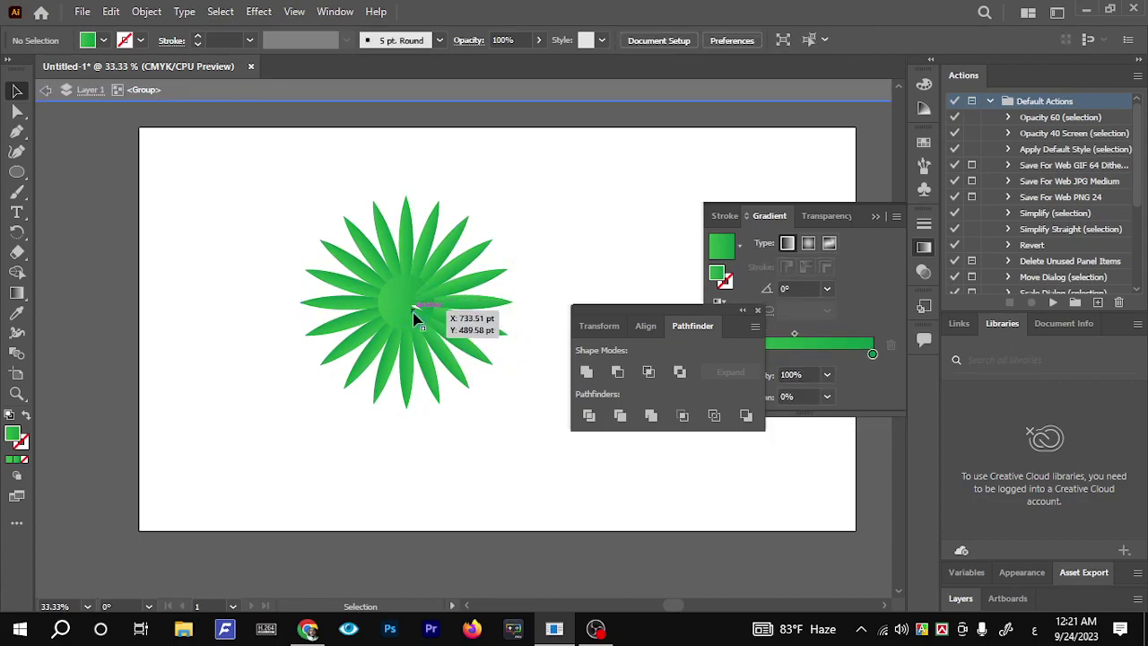
{"action": "left_click", "coordinate": [400, 306]}
{"action": "key", "text": "Delete"}
{"action": "left_click", "coordinate": [402, 305]}
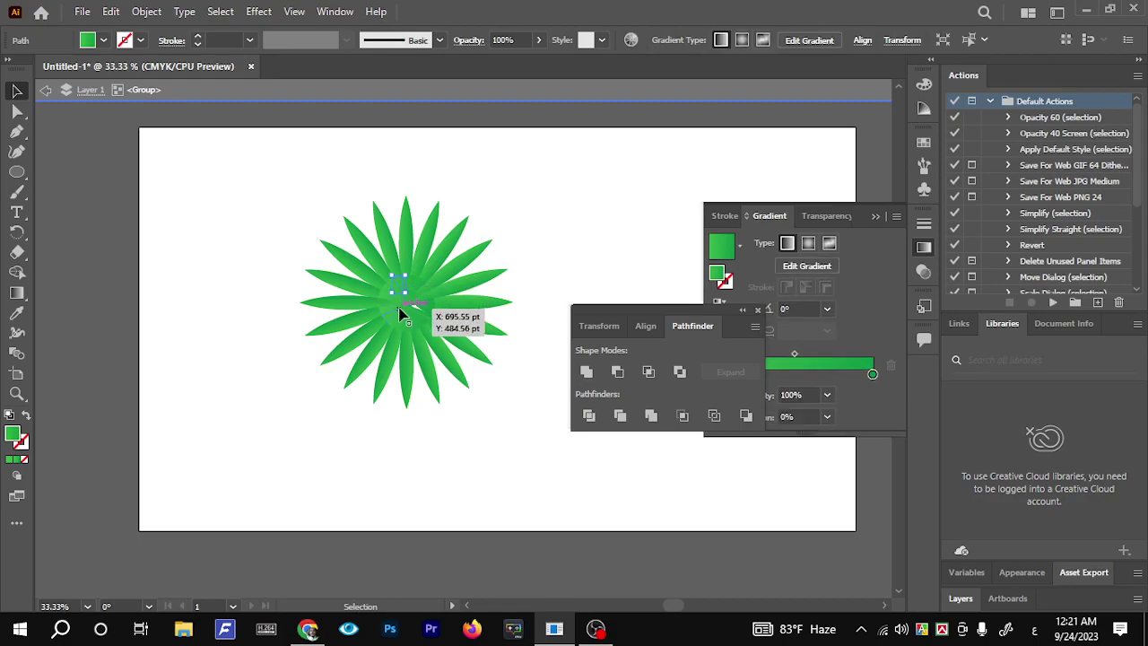
{"action": "left_click", "coordinate": [418, 315]}
{"action": "key", "text": "Delete"}
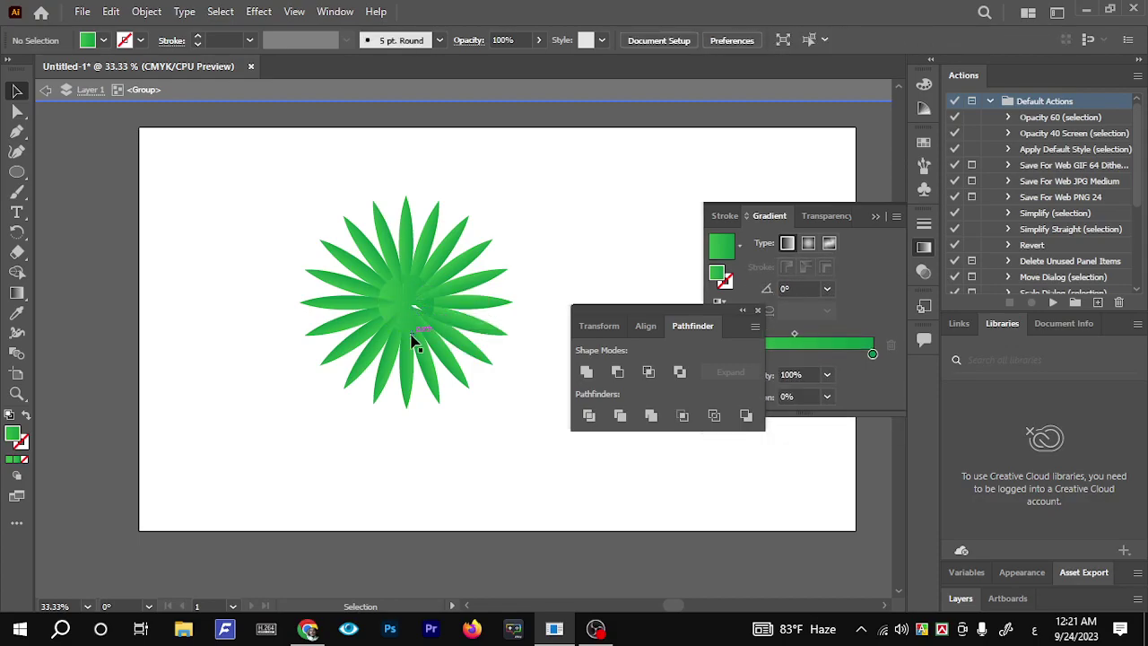
Delete the circle fragments beside the inner tip of the flower's left petal
{"action": "key", "text": "ctrl+shift+a"}
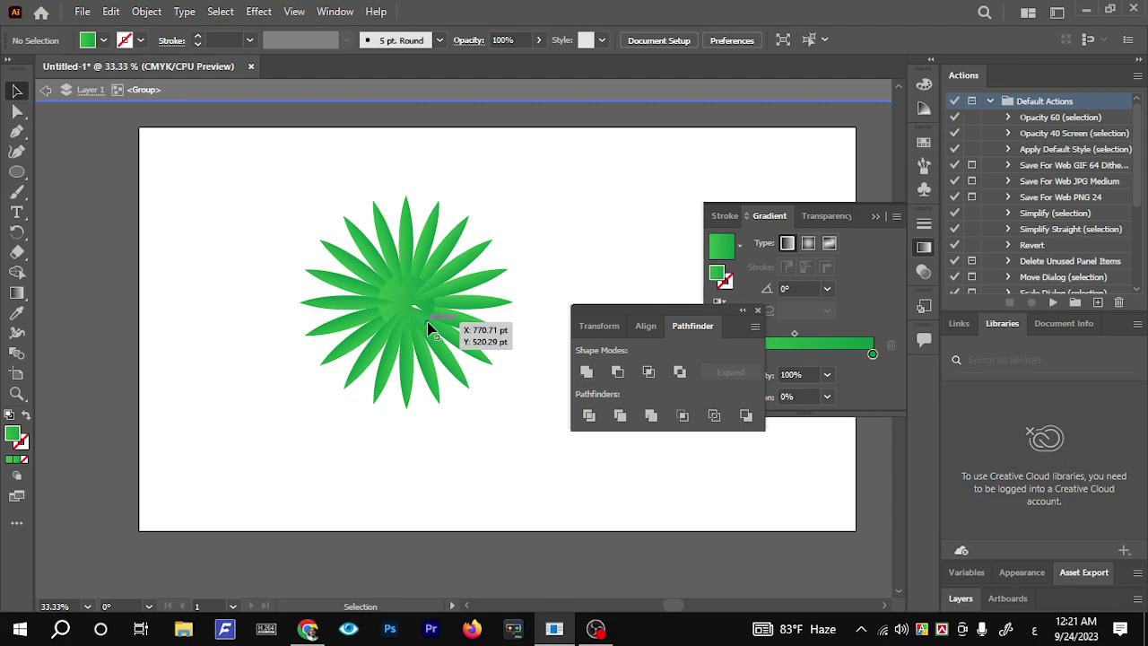
{"action": "scroll", "coordinate": [399, 362], "scroll_direction": "up", "scroll_amount": 7}
{"action": "scroll", "coordinate": [399, 362], "scroll_direction": "up", "scroll_amount": 2}
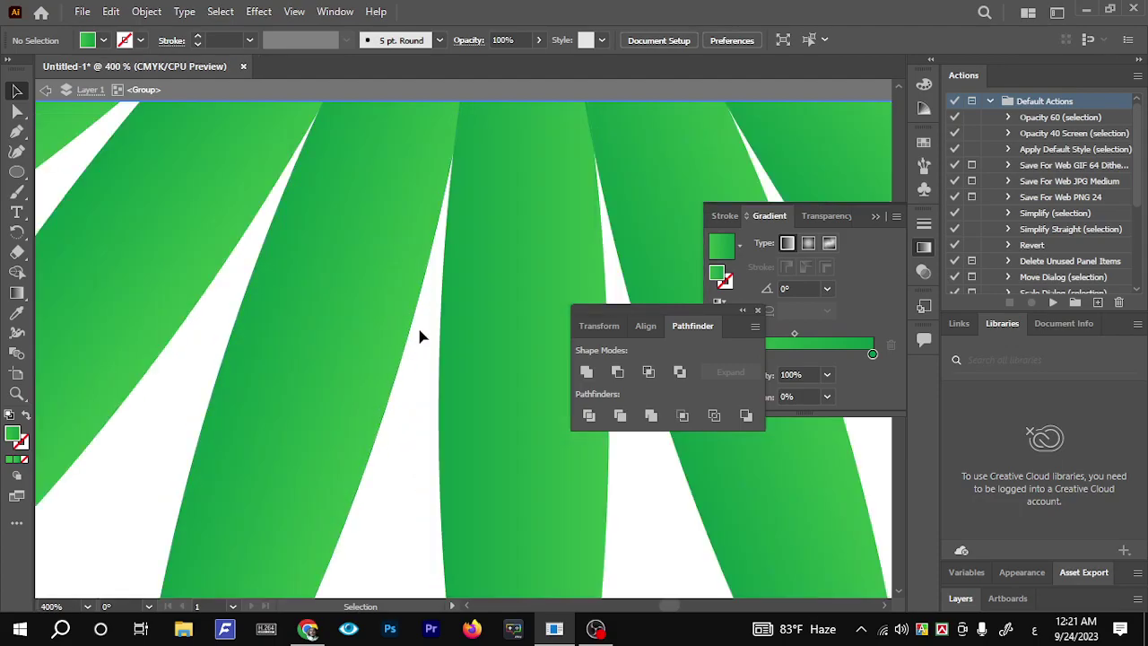
{"action": "scroll", "coordinate": [441, 302], "scroll_direction": "down", "scroll_amount": 4}
{"action": "scroll", "coordinate": [440, 302], "scroll_direction": "down", "scroll_amount": 2}
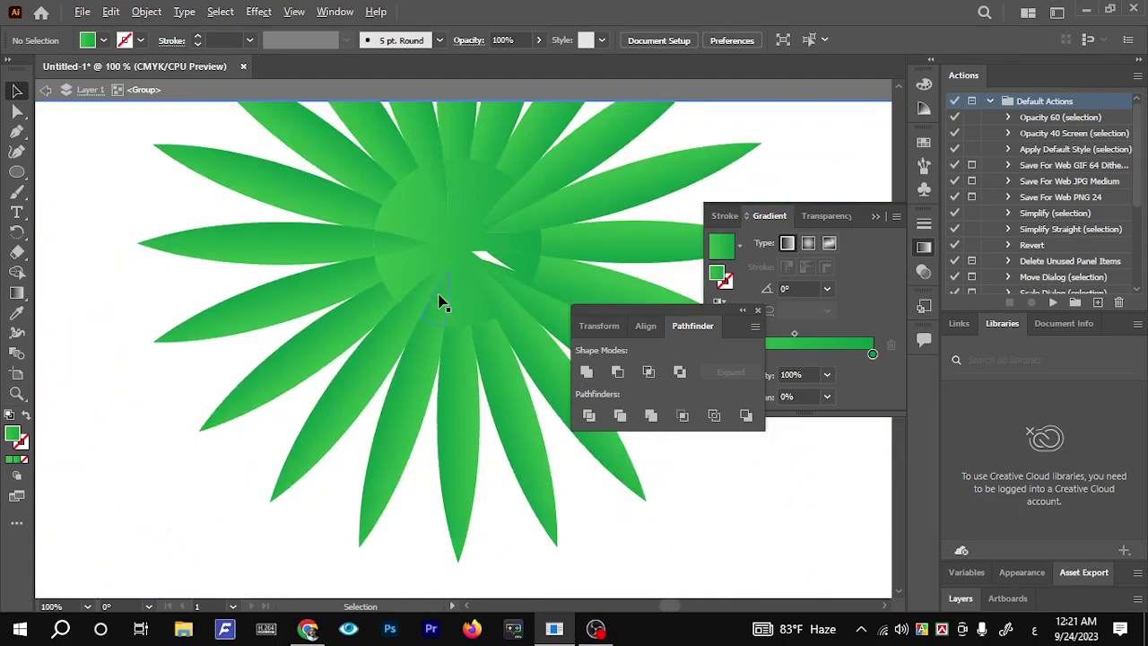
{"action": "left_click", "coordinate": [390, 349]}
{"action": "left_click", "coordinate": [415, 349]}
{"action": "left_click", "coordinate": [408, 316]}
{"action": "key", "text": "Delete"}
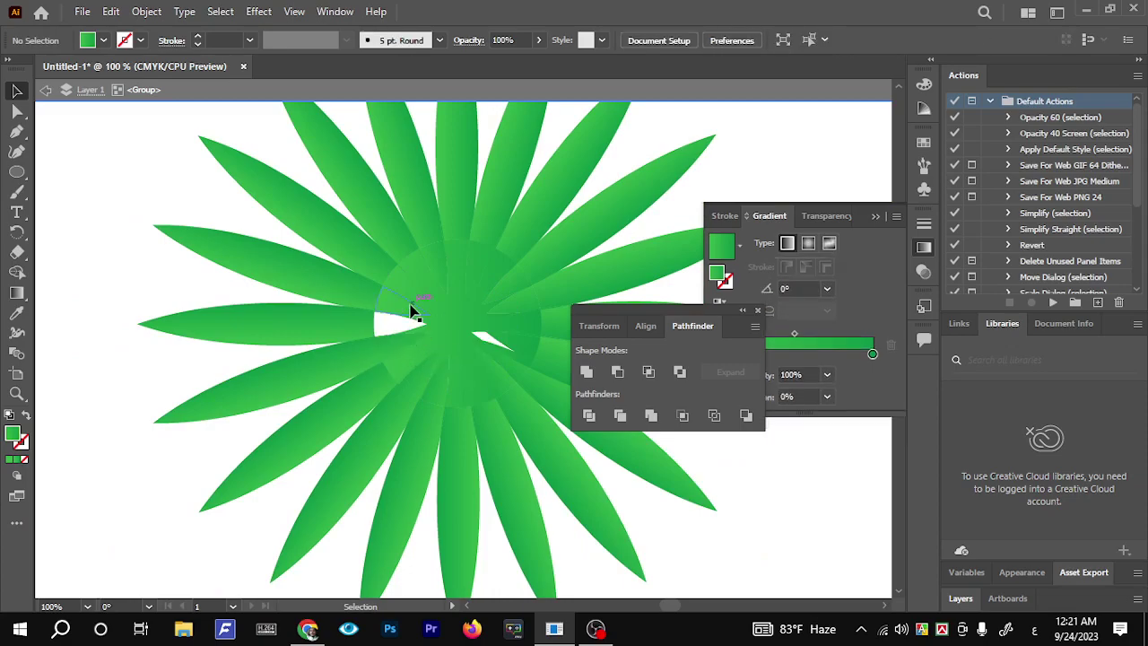
{"action": "left_click", "coordinate": [410, 303]}
{"action": "key", "text": "Delete"}
Delete the circle fragments on both sides of the top petal's inner tip and the core at the flower's middle
{"action": "left_click", "coordinate": [454, 264]}
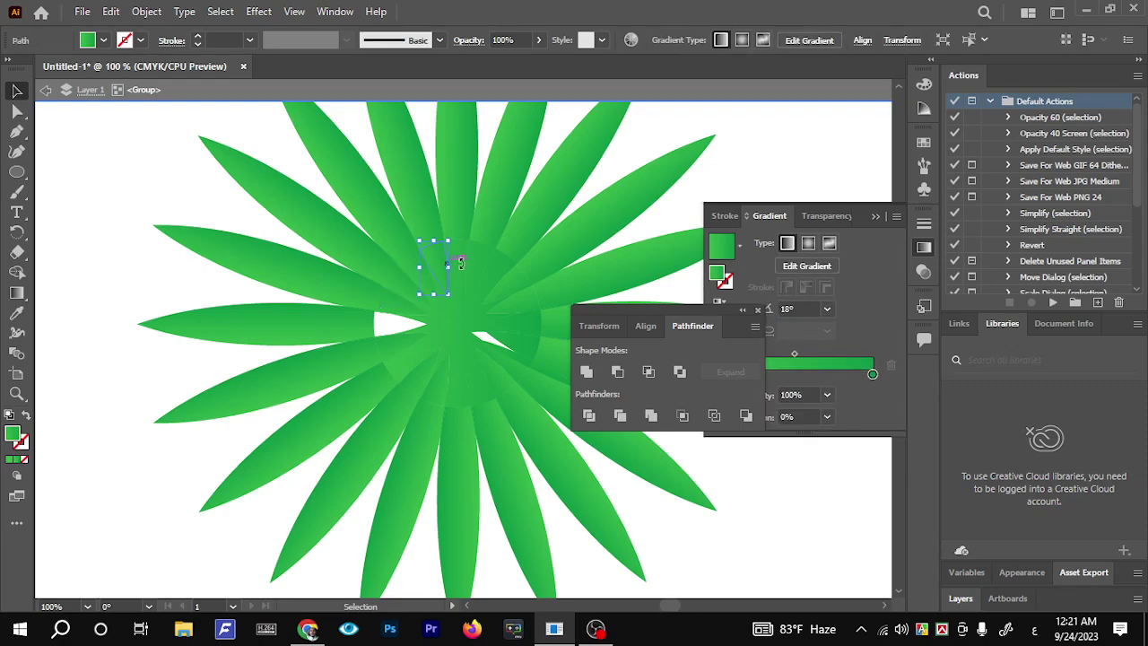
{"action": "key", "text": "Delete"}
{"action": "left_click", "coordinate": [460, 266]}
{"action": "key", "text": "Delete"}
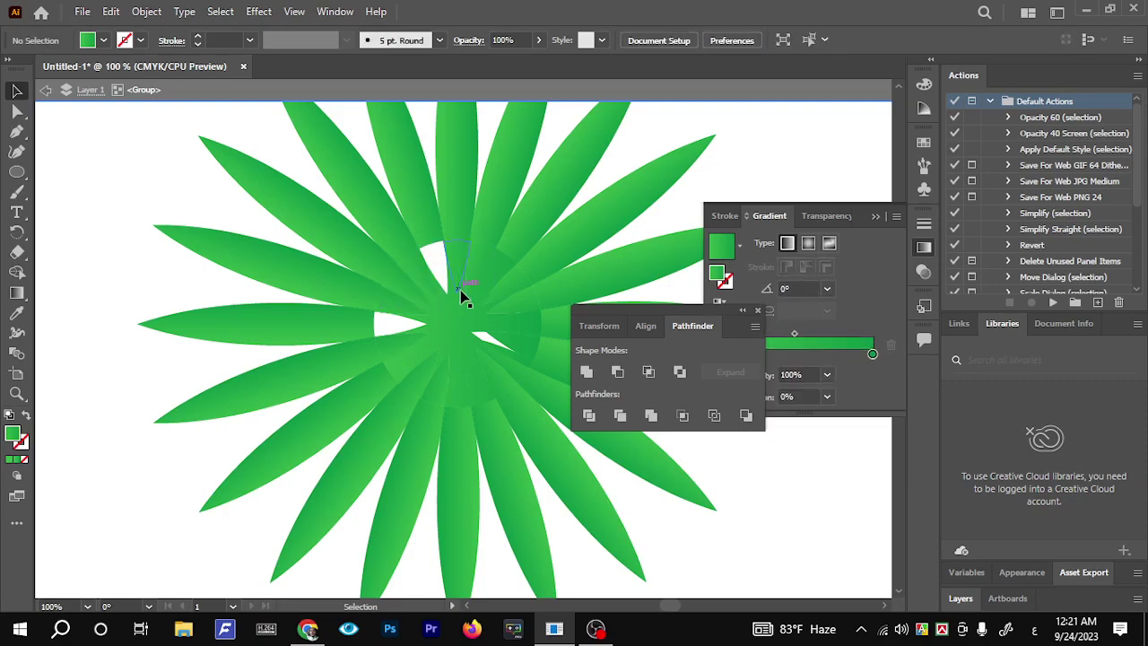
{"action": "left_click", "coordinate": [467, 313]}
{"action": "key", "text": "Delete"}
{"action": "left_click", "coordinate": [462, 335]}
{"action": "key", "text": "Delete"}
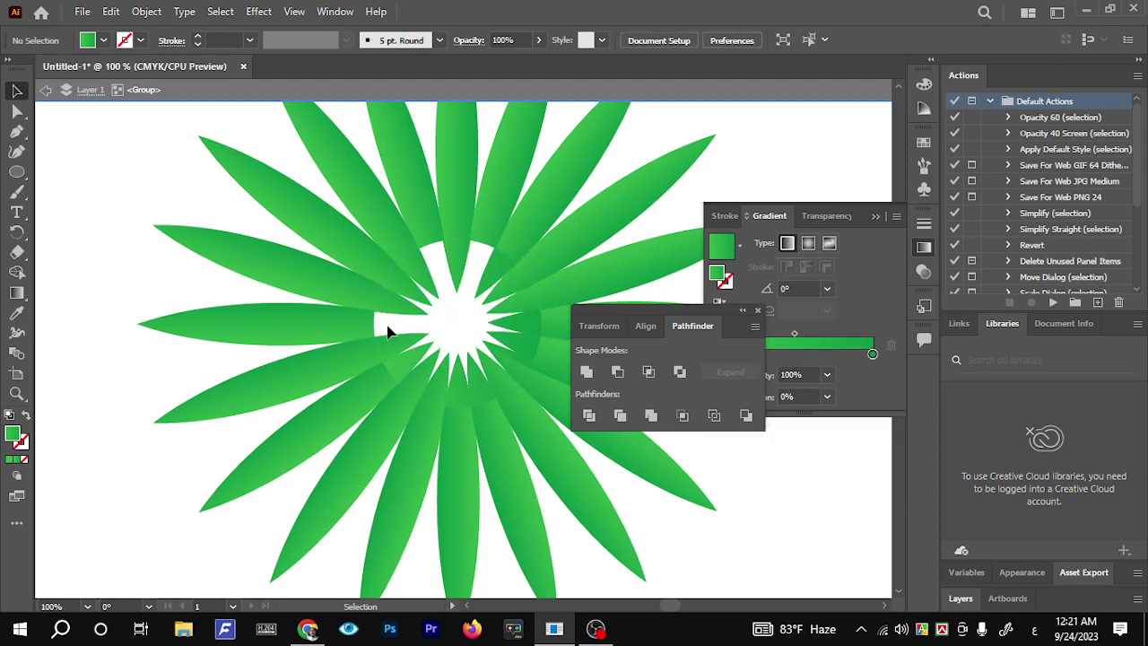
Delete the inner fragments at the lower left of the flower's centre and undo the accidental removal of a petal
{"action": "left_click", "coordinate": [402, 350]}
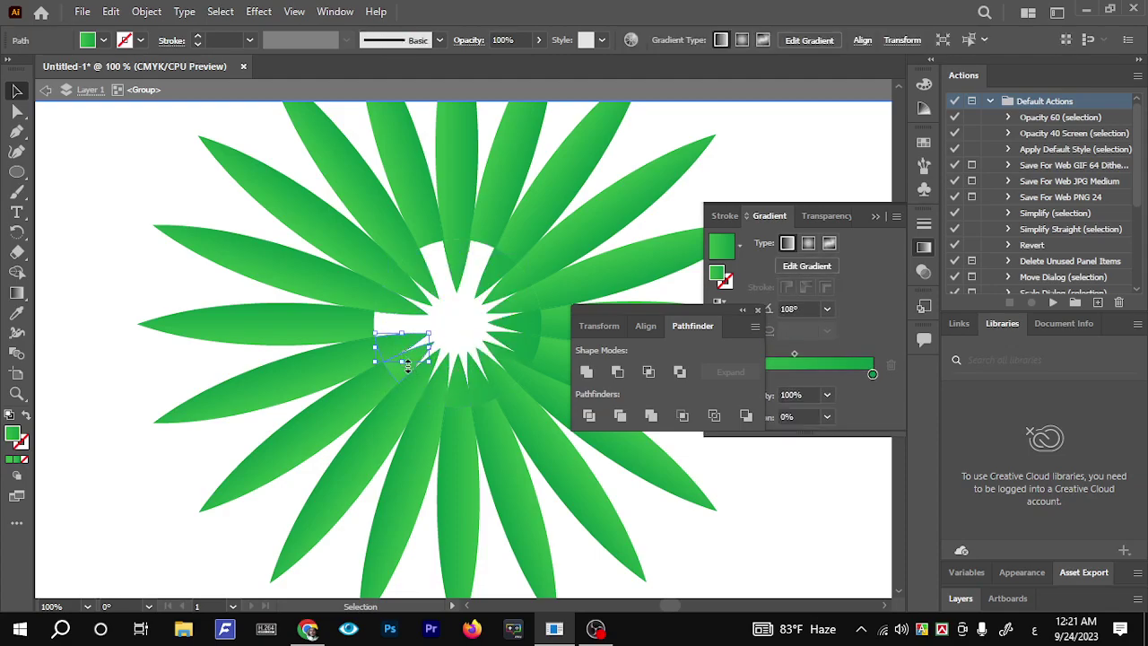
{"action": "key", "text": "Delete"}
{"action": "left_click", "coordinate": [404, 363]}
{"action": "key", "text": "Delete"}
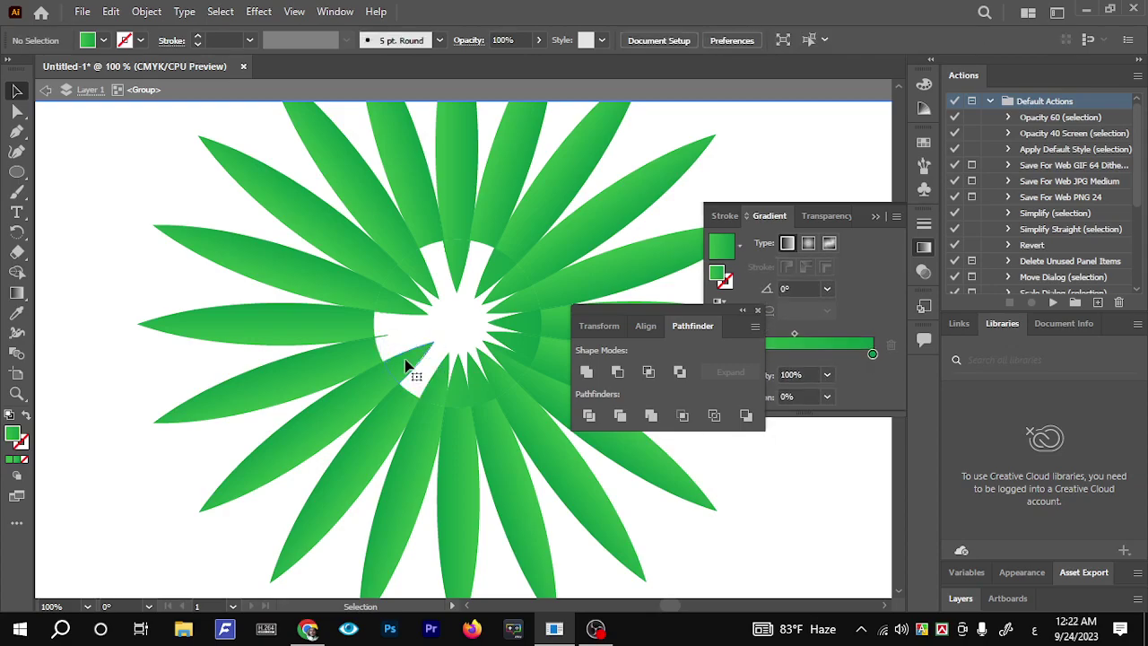
{"action": "left_click", "coordinate": [417, 372]}
{"action": "key", "text": "Delete"}
{"action": "left_click", "coordinate": [405, 366]}
{"action": "key", "text": "Delete"}
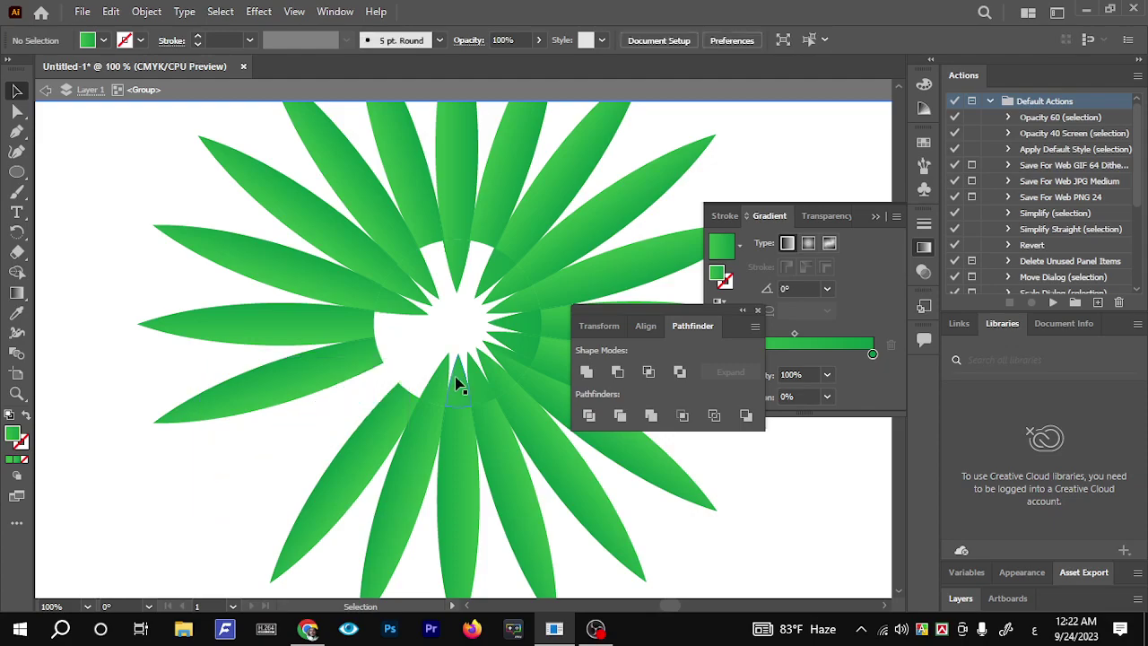
{"action": "key", "text": "ctrl+z"}
Delete the inner petal tips along the lower half of the flower's round centre
{"action": "left_click", "coordinate": [424, 338]}
{"action": "left_click_drag", "start_coordinate": [412, 357], "coordinate": [524, 370]}
{"action": "key", "text": "Delete"}
{"action": "key", "text": "Delete"}
{"action": "key", "text": "Delete"}
{"action": "key", "text": "Delete"}
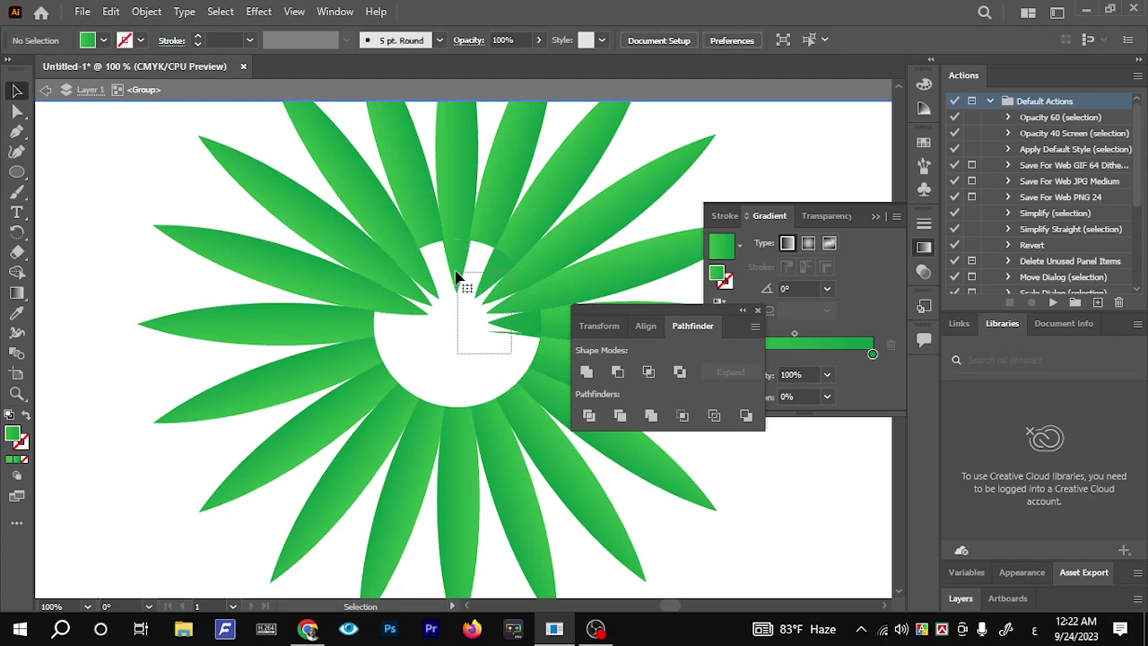
Delete the remaining inner petal tips at the top and right of the flower's centre
{"action": "left_click_drag", "start_coordinate": [456, 276], "coordinate": [457, 278]}
{"action": "key", "text": "Delete"}
{"action": "left_click_drag", "start_coordinate": [531, 358], "coordinate": [434, 259]}
{"action": "key", "text": "Delete"}
{"action": "key", "text": "Delete"}
Clear the leftover inner petal tips at the upper left of the centre, undoing the mistaken deletion on the way
{"action": "left_click_drag", "start_coordinate": [430, 325], "coordinate": [397, 275]}
{"action": "key", "text": "Delete"}
{"action": "mouse_move", "coordinate": [413, 316]}
{"action": "left_mouse_down"}
{"action": "mouse_move", "coordinate": [384, 302]}
{"action": "mouse_move", "coordinate": [391, 312]}
{"action": "left_mouse_up"}
{"action": "key", "text": "Delete"}
{"action": "key", "text": "ctrl+z"}
{"action": "left_click", "coordinate": [394, 312]}
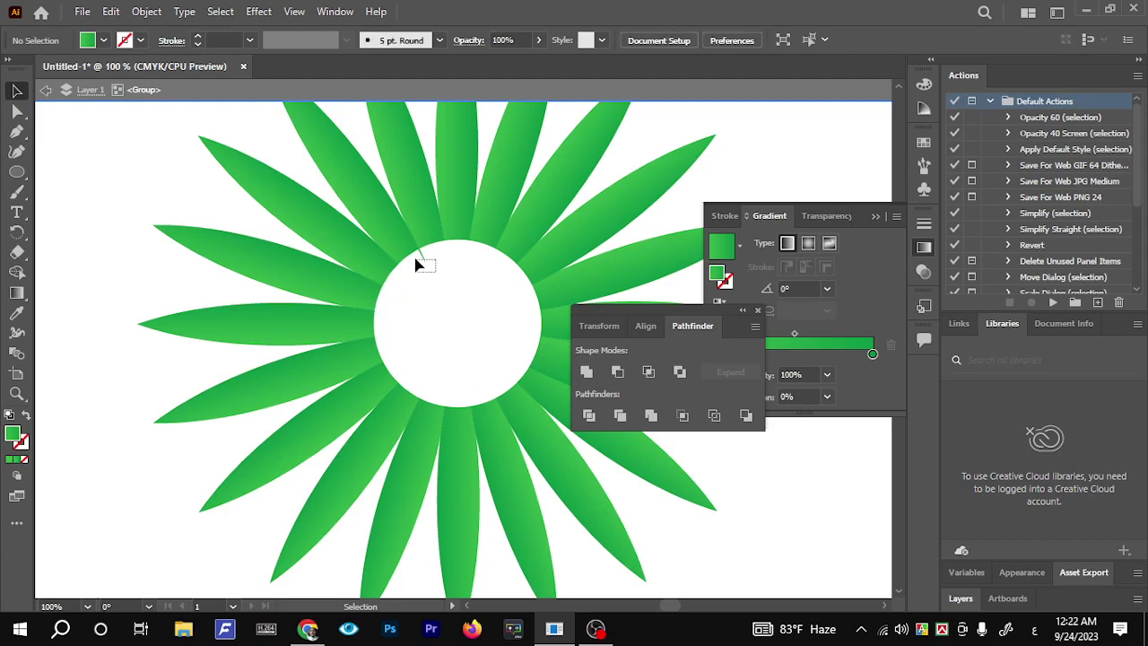
{"action": "left_click_drag", "start_coordinate": [415, 255], "coordinate": [418, 254]}
Delete the six petals on the flower's right side, from beside the top petal to just below the horizontal one
{"action": "key", "text": "ctrl+alt+0"}
{"action": "scroll", "coordinate": [493, 305], "scroll_direction": "up", "scroll_amount": 1}
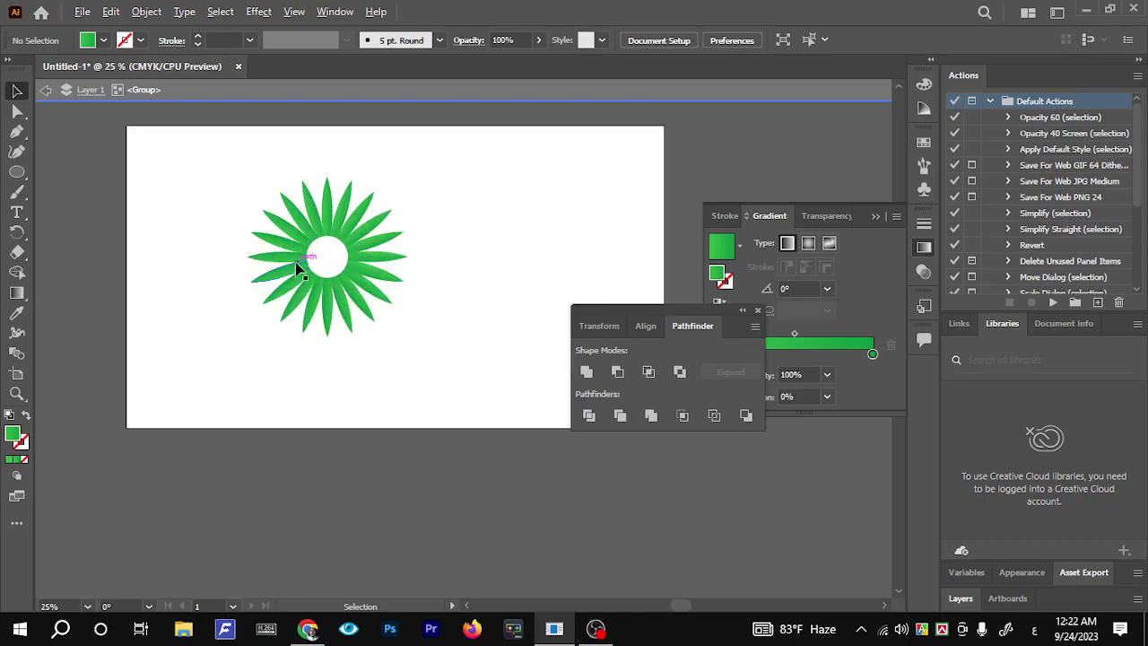
{"action": "scroll", "coordinate": [300, 268], "scroll_direction": "up", "scroll_amount": 3}
{"action": "scroll", "coordinate": [341, 287], "scroll_direction": "up", "scroll_amount": 2}
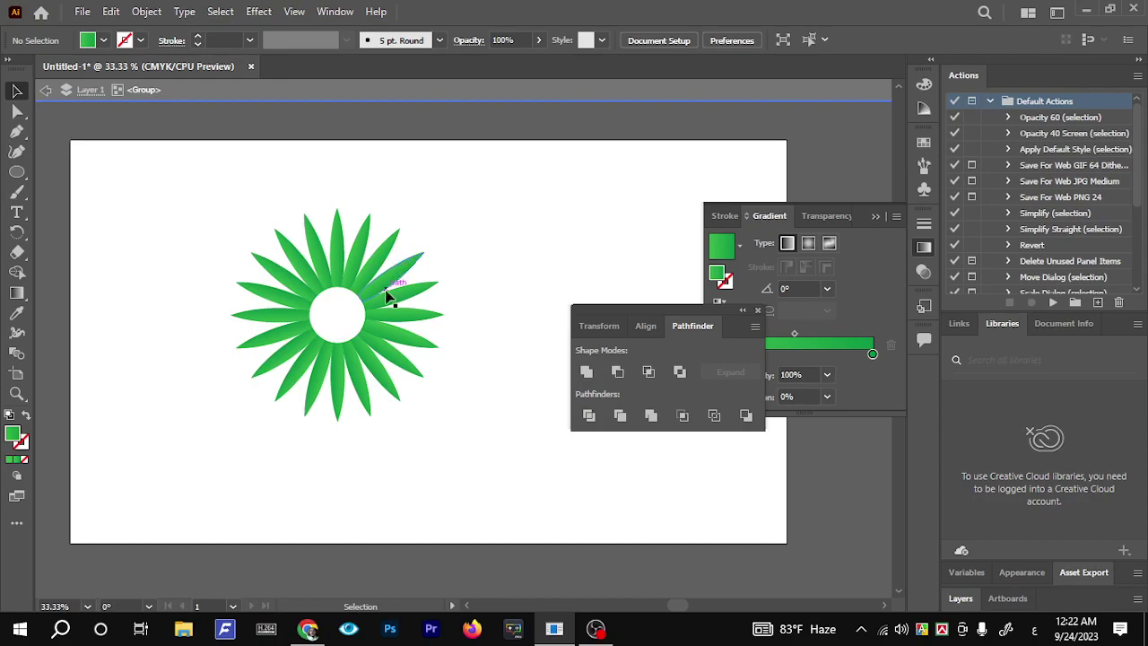
{"action": "left_click_drag", "start_coordinate": [460, 328], "coordinate": [359, 212]}
{"action": "key", "text": "Delete"}
{"action": "left_click_drag", "start_coordinate": [364, 289], "coordinate": [351, 280]}
{"action": "left_click_drag", "start_coordinate": [432, 346], "coordinate": [409, 322]}
{"action": "key", "text": "Delete"}
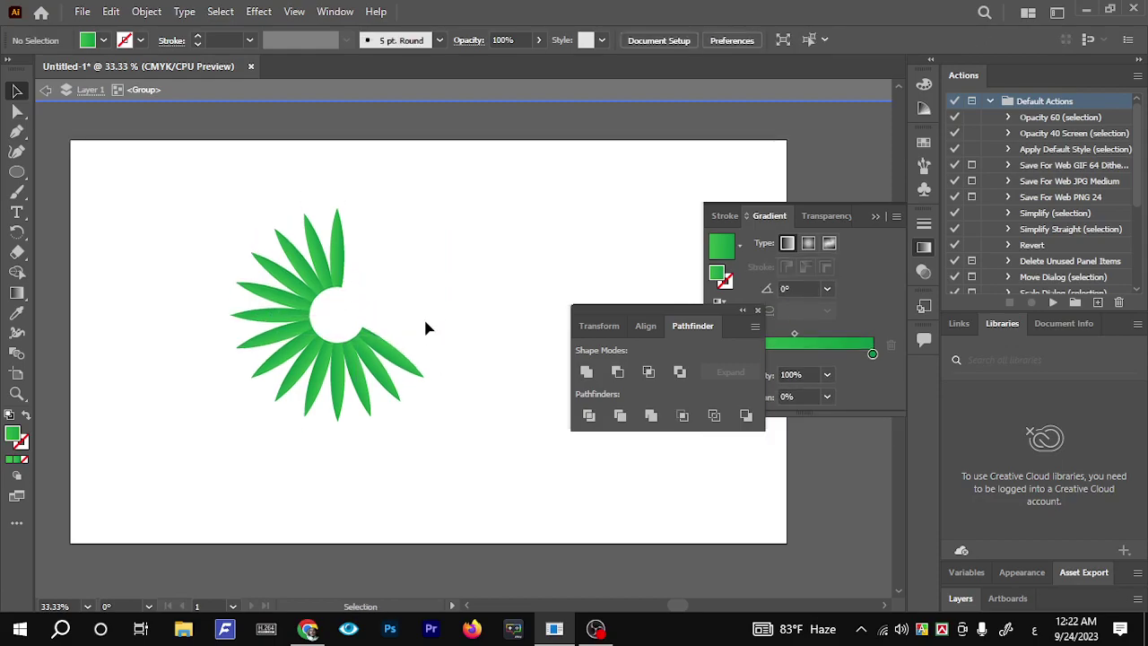
{"action": "scroll", "coordinate": [426, 326], "scroll_direction": "down", "scroll_amount": 3}
{"action": "scroll", "coordinate": [416, 354], "scroll_direction": "up", "scroll_amount": 4}
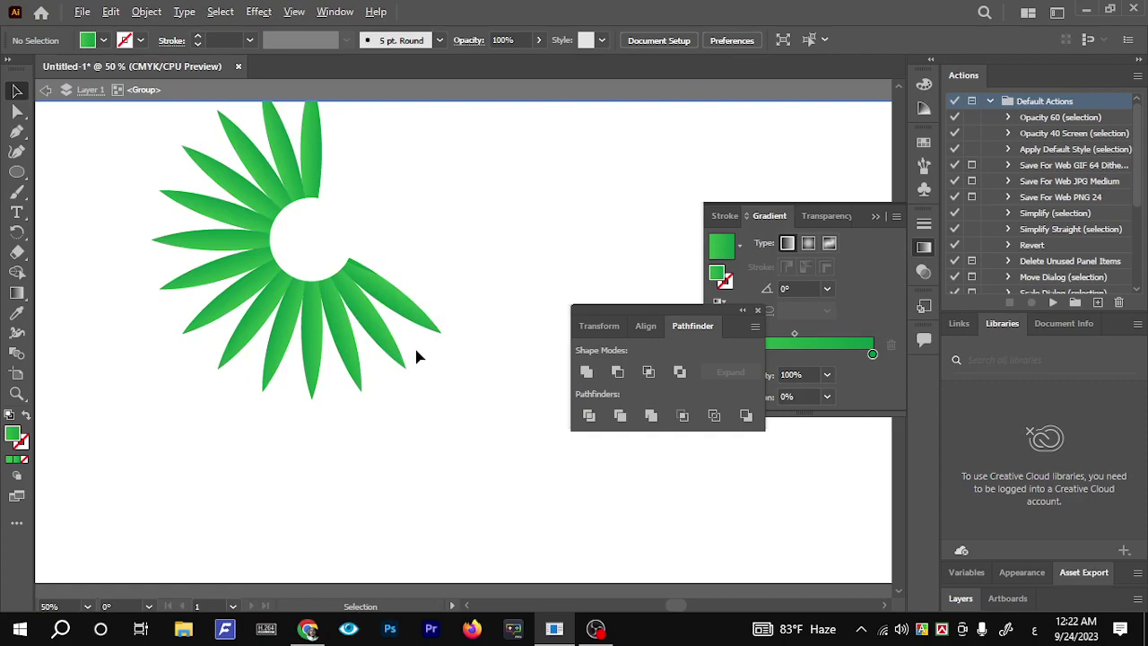
Delete the three remaining petals on the flower's lower right, keeping the vertical bottom petal
{"action": "scroll", "coordinate": [416, 357], "scroll_direction": "up", "scroll_amount": 2}
{"action": "left_click_drag", "start_coordinate": [436, 483], "coordinate": [334, 304]}
{"action": "key", "text": "Delete"}
{"action": "scroll", "coordinate": [414, 364], "scroll_direction": "down", "scroll_amount": 1}
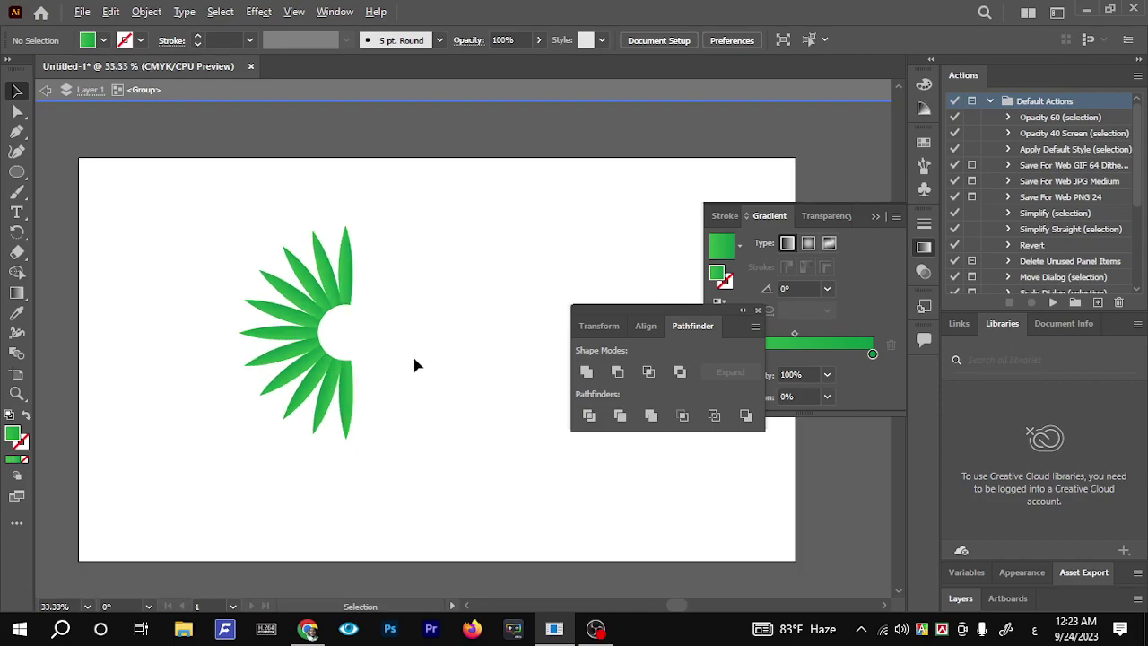
Add the text "YOUR COMPANY NAME" in the flower's open centre, switching the keyboard language to English
{"action": "left_click", "coordinate": [327, 336]}
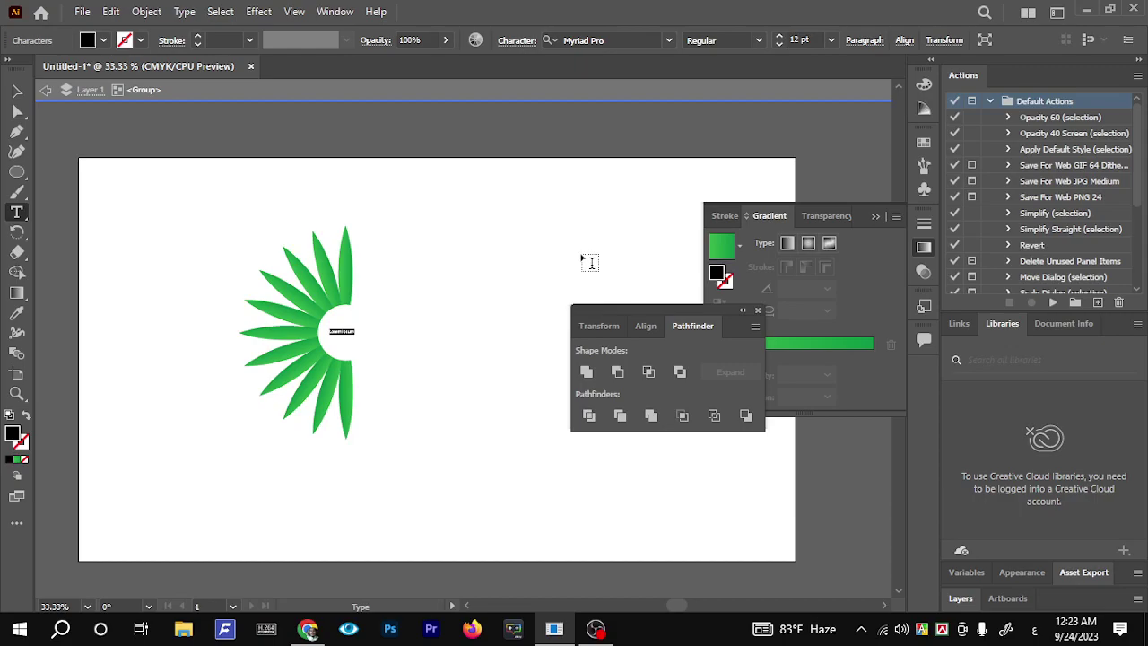
{"action": "type", "text": "ه"}
{"action": "key", "text": "super+space"}
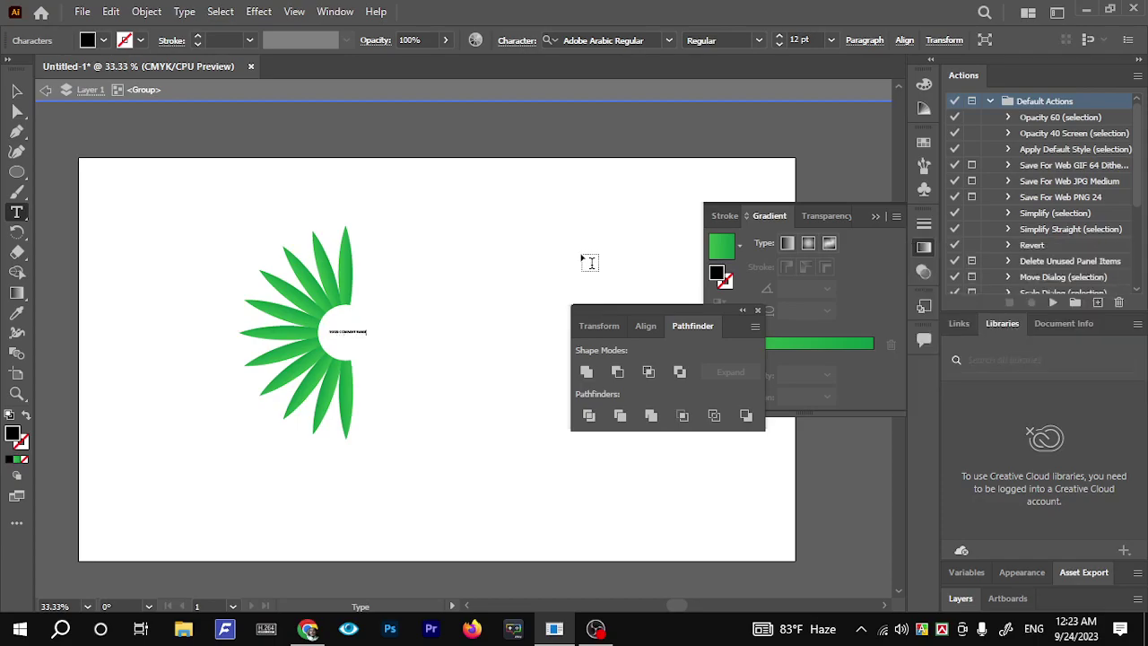
{"action": "left_click", "coordinate": [17, 92]}
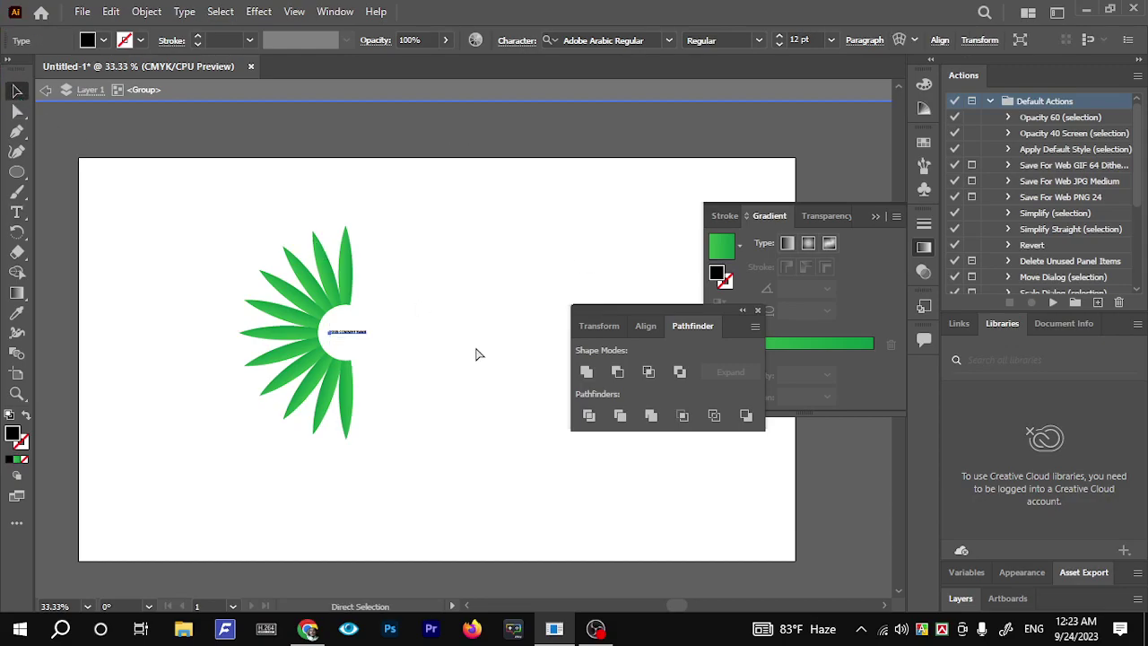
Scale the company name up to about 62 pt so it extends from the flower's open right side
{"action": "left_click_drag", "start_coordinate": [363, 341], "coordinate": [474, 327]}
{"action": "scroll", "coordinate": [474, 326], "scroll_direction": "down", "scroll_amount": 5}
{"action": "scroll", "coordinate": [538, 321], "scroll_direction": "up", "scroll_amount": 2}
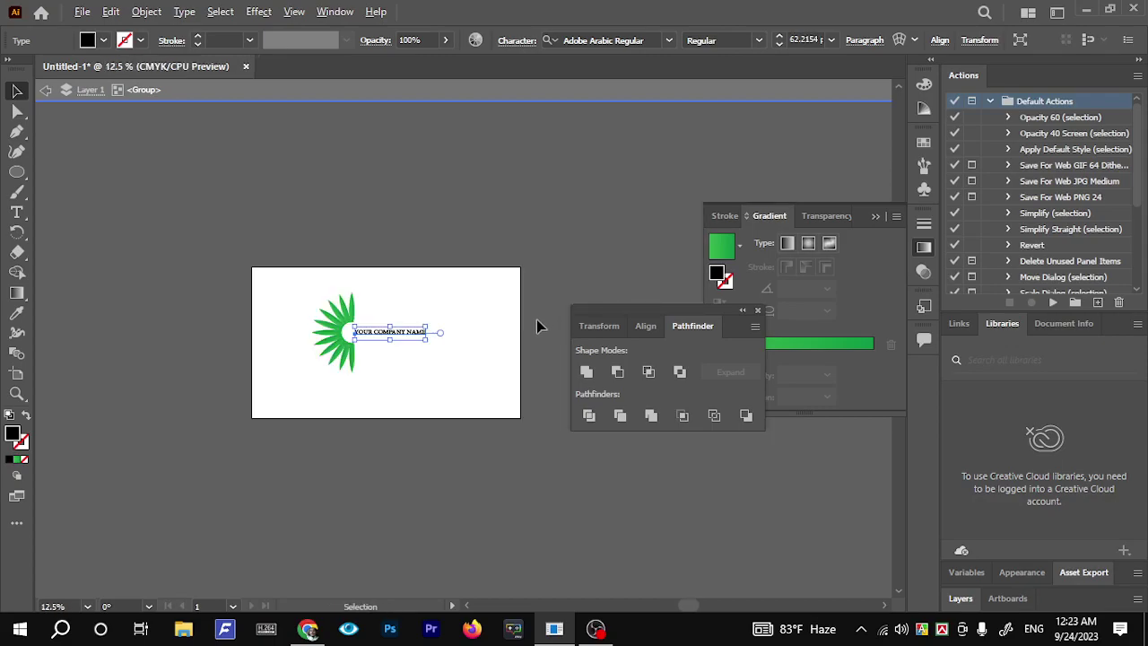
{"action": "scroll", "coordinate": [391, 340], "scroll_direction": "up", "scroll_amount": 2}
{"action": "scroll", "coordinate": [394, 340], "scroll_direction": "up", "scroll_amount": 1}
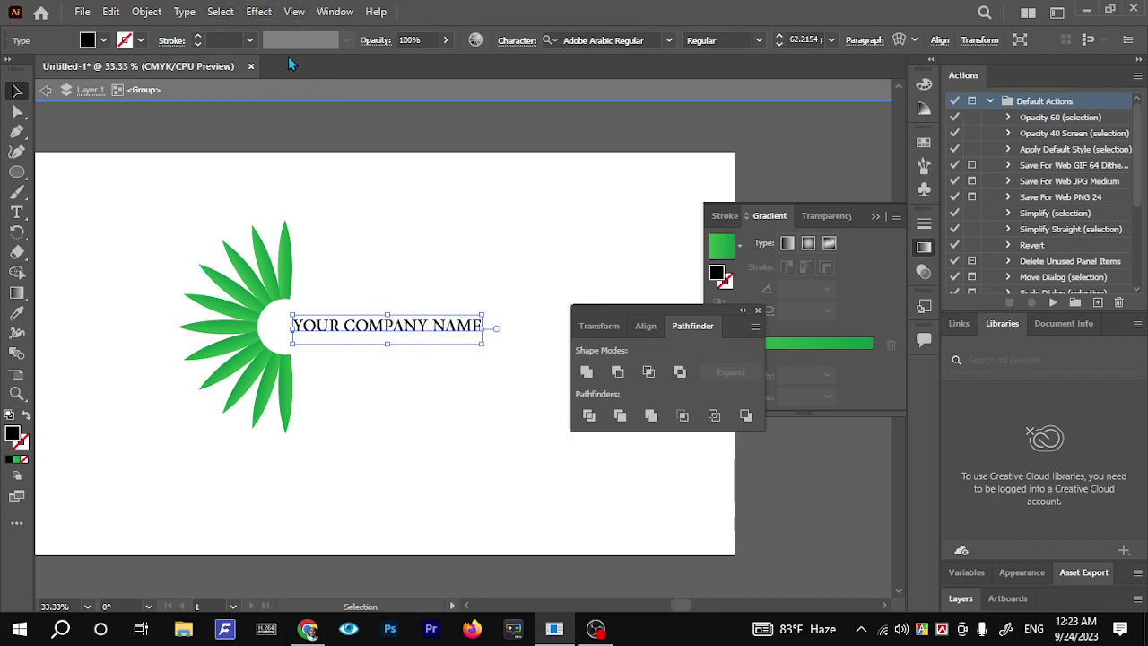
Set the company name's font to Impact
{"action": "left_click", "coordinate": [668, 40]}
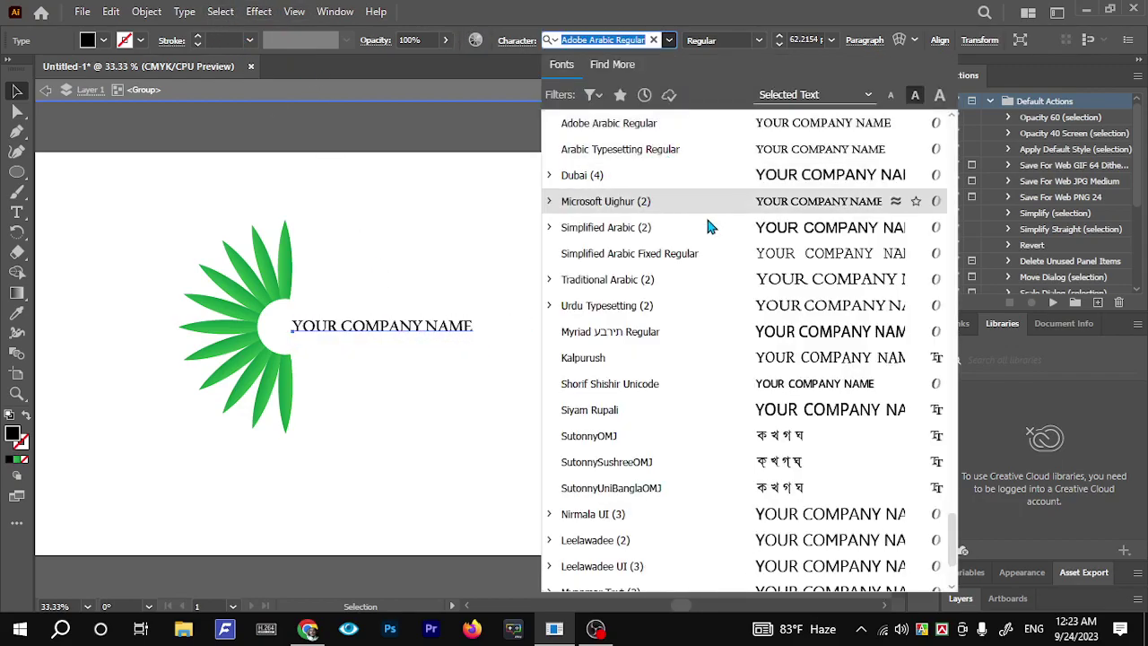
{"action": "scroll", "coordinate": [763, 377], "scroll_direction": "down", "scroll_amount": 2}
{"action": "scroll", "coordinate": [763, 375], "scroll_direction": "up", "scroll_amount": 4}
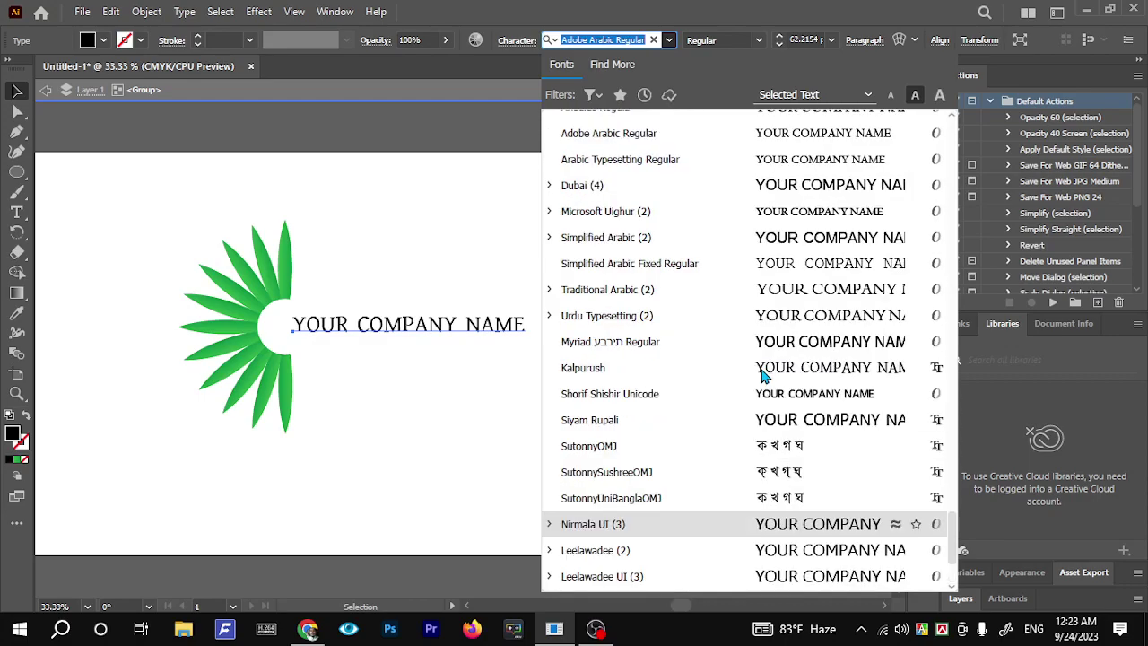
{"action": "scroll", "coordinate": [763, 377], "scroll_direction": "up", "scroll_amount": 20}
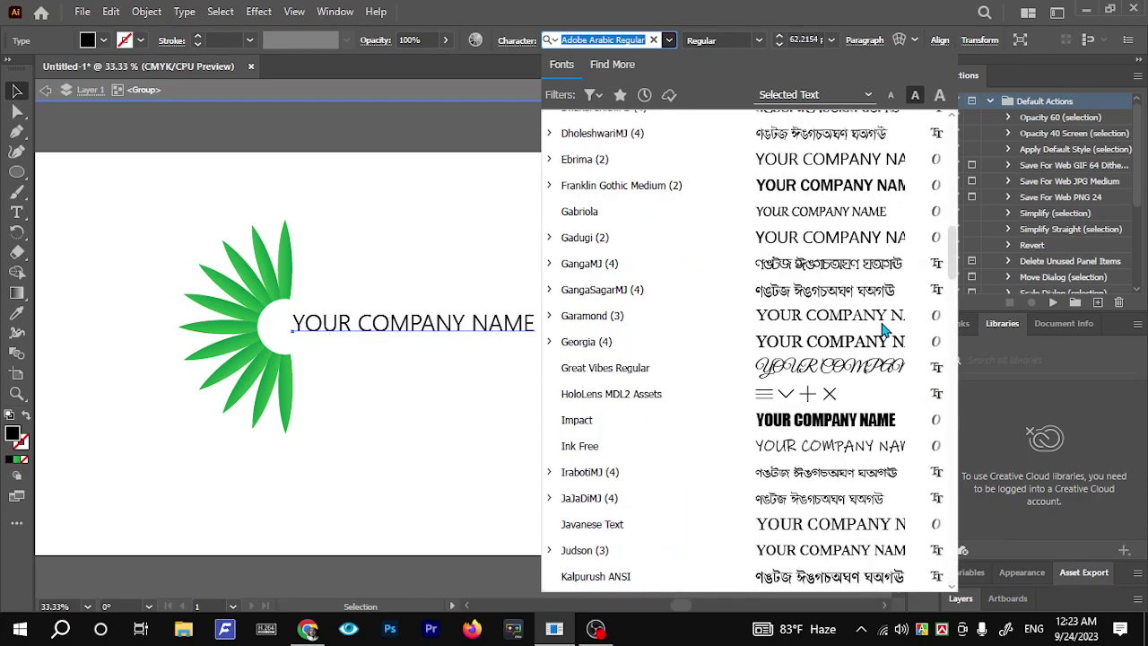
{"action": "left_click", "coordinate": [834, 424]}
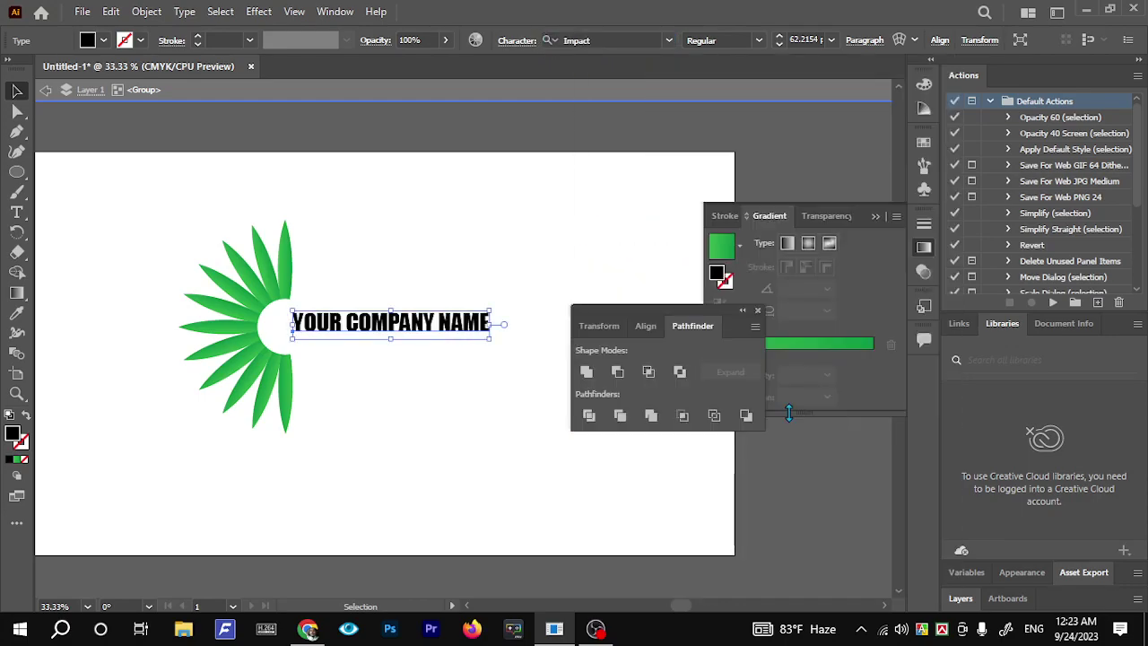
Break the company name into three lines: YOUR, COMPANY and NAME
{"action": "key", "text": "t"}
{"action": "left_click", "coordinate": [346, 322]}
{"action": "key", "text": "Return"}
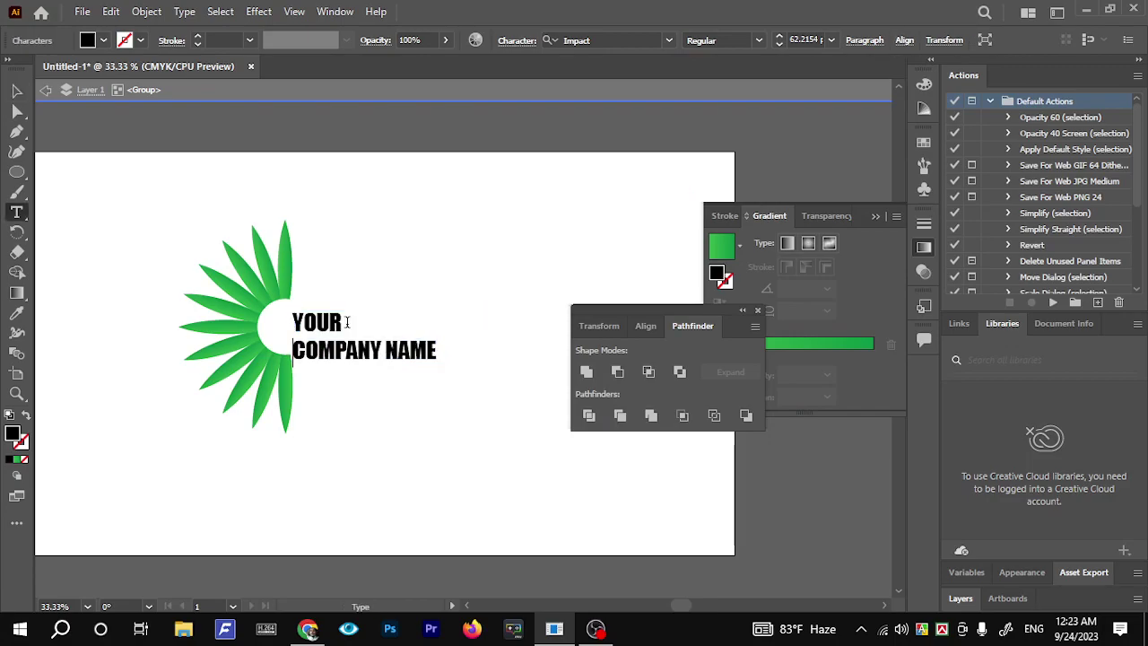
{"action": "left_click", "coordinate": [387, 354]}
{"action": "key", "text": "Return"}
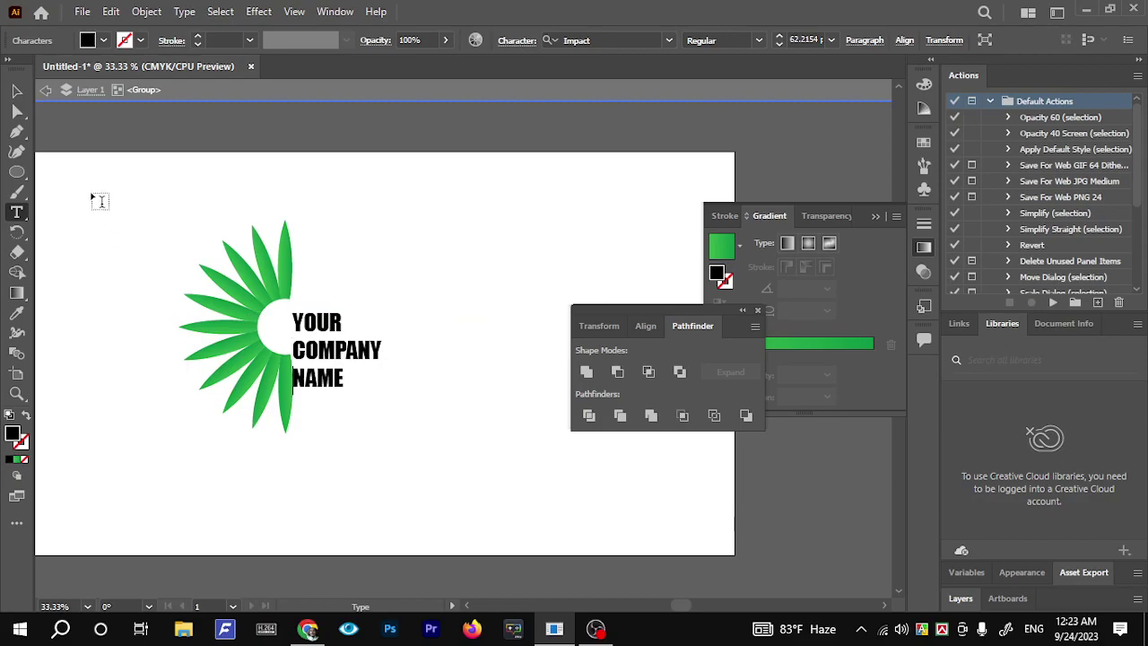
Shrink the three-line text to about 37 pt and place a copy of it near the artboard's upper right
{"action": "left_click", "coordinate": [16, 91]}
{"action": "left_click_drag", "start_coordinate": [389, 394], "coordinate": [540, 216]}
Convert the text beside the flower to outlines and apply the petals' green gradient fill to it
{"action": "left_click", "coordinate": [305, 331]}
{"action": "right_click", "coordinate": [305, 332]}
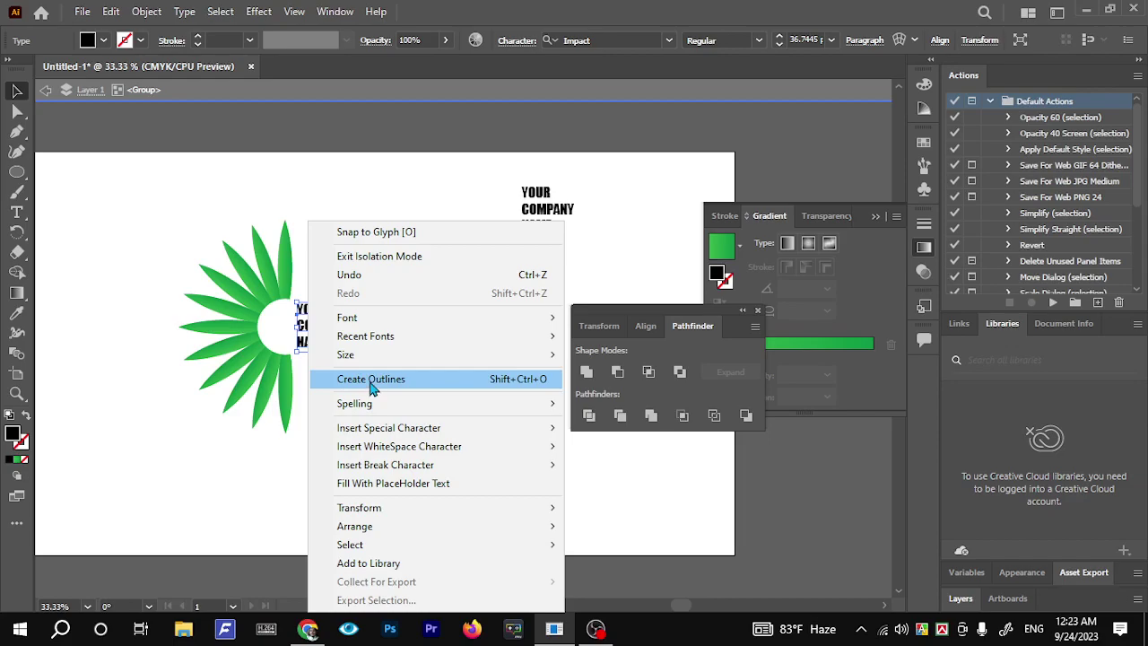
{"action": "left_click", "coordinate": [372, 387]}
{"action": "key", "text": "i"}
{"action": "left_click", "coordinate": [286, 273]}
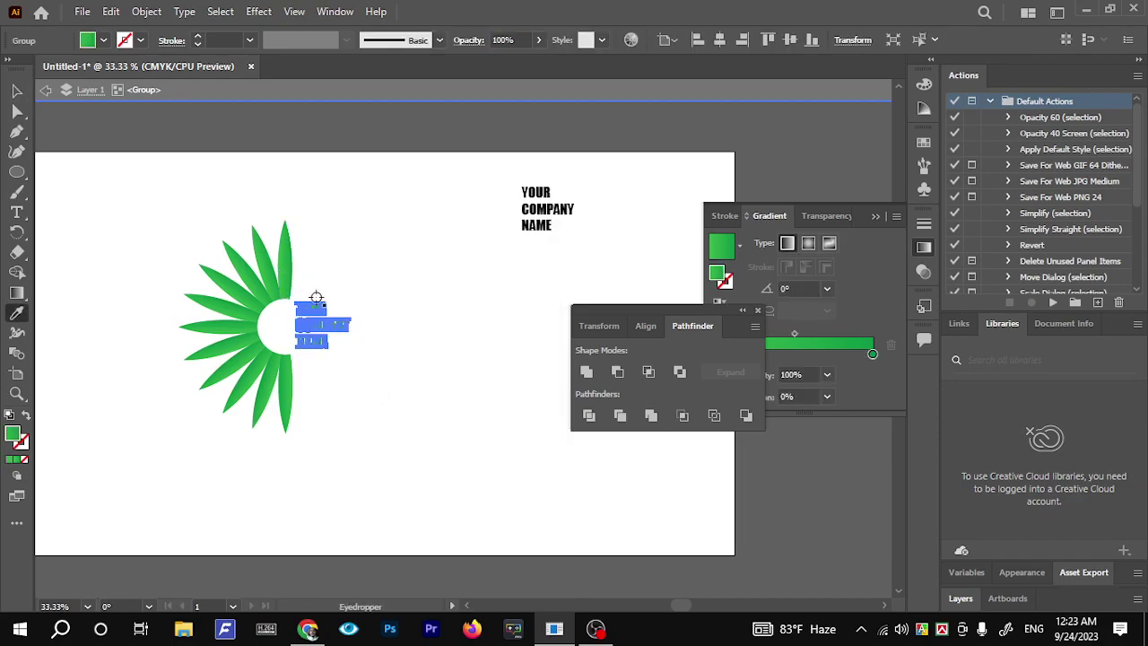
{"action": "key", "text": "v"}
{"action": "left_click", "coordinate": [426, 354]}
Redirect the gradient across the whole outlined text so it runs steeply downward at about -75°
{"action": "left_click", "coordinate": [320, 334]}
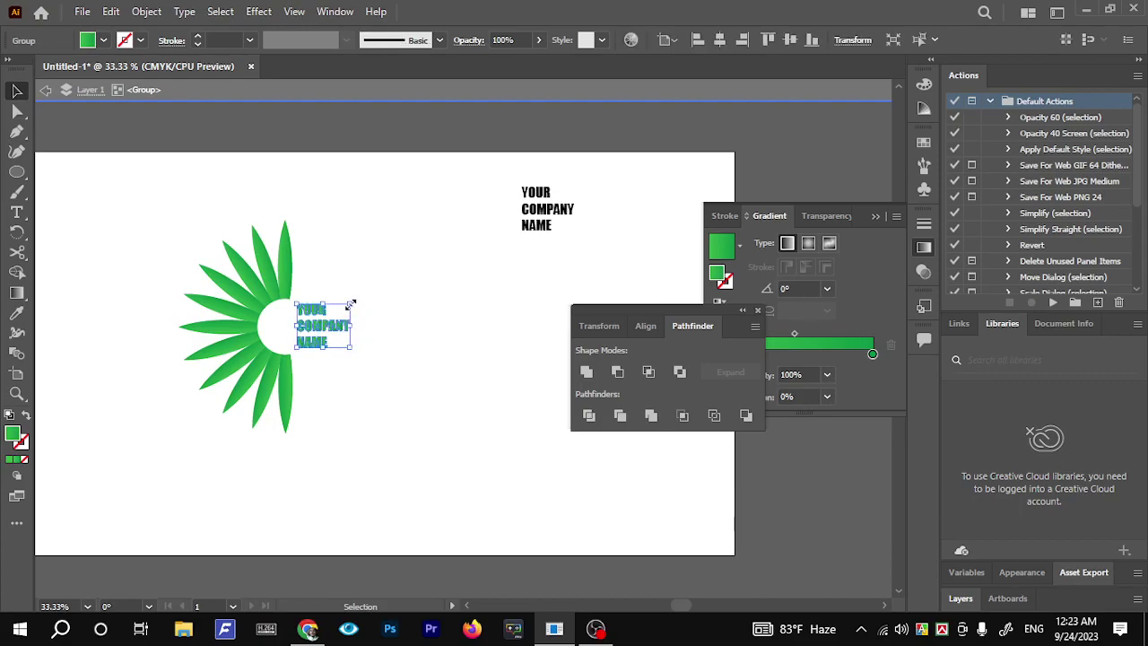
{"action": "key", "text": "g"}
{"action": "left_click_drag", "start_coordinate": [278, 297], "coordinate": [464, 388]}
{"action": "mouse_move", "coordinate": [302, 255]}
{"action": "left_mouse_down"}
{"action": "mouse_move", "coordinate": [457, 415]}
{"action": "mouse_move", "coordinate": [358, 469]}
{"action": "mouse_move", "coordinate": [346, 421]}
{"action": "left_mouse_up"}
{"action": "key", "text": "v"}
{"action": "left_click", "coordinate": [377, 356]}
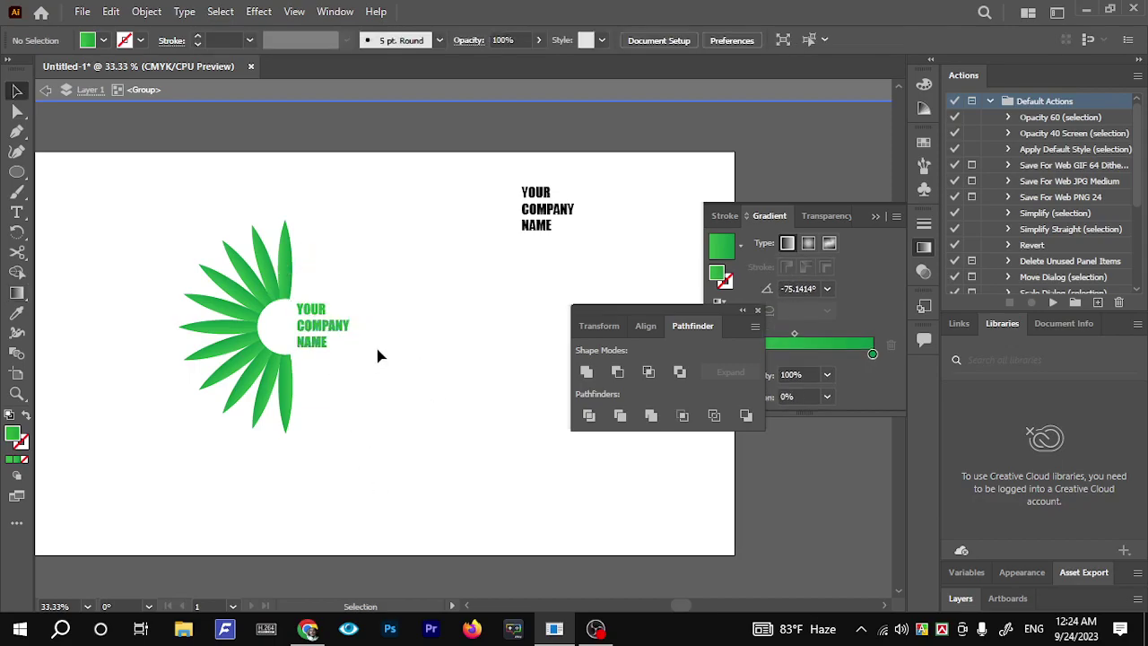
Move the green text into the flower's round centre
{"action": "key", "text": "ctrl+equal"}
{"action": "key", "text": "ctrl+equal"}
{"action": "mouse_move", "coordinate": [364, 305]}
{"action": "left_mouse_down"}
{"action": "mouse_move", "coordinate": [310, 315]}
{"action": "mouse_move", "coordinate": [366, 321]}
{"action": "left_mouse_up"}
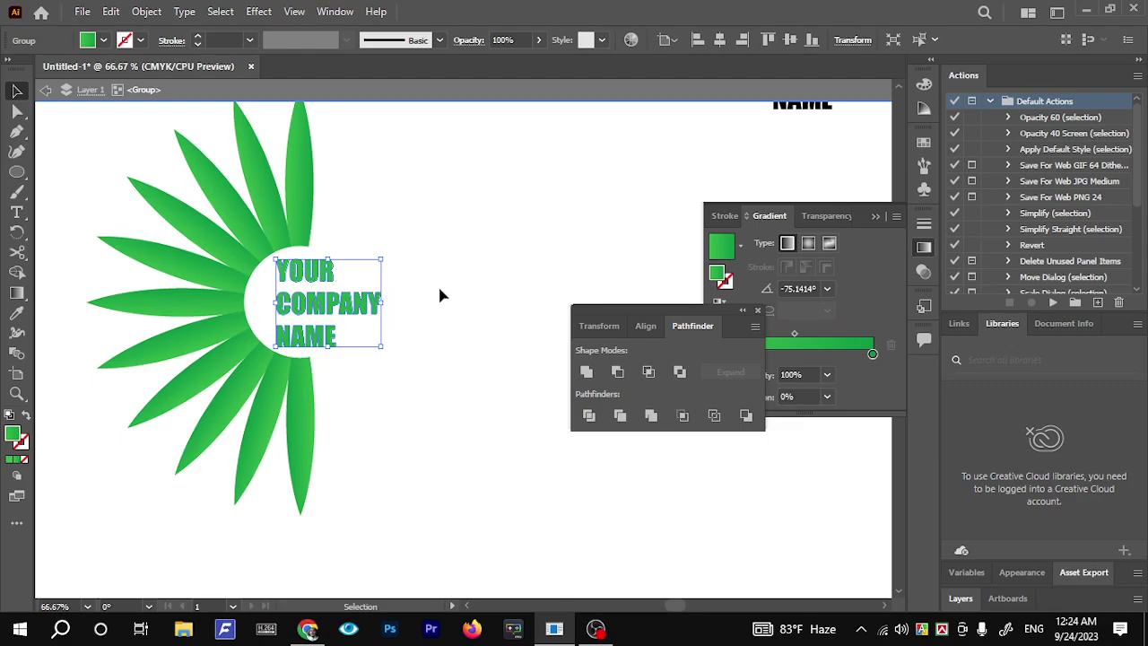
{"action": "left_click", "coordinate": [439, 295]}
{"action": "scroll", "coordinate": [383, 356], "scroll_direction": "down", "scroll_amount": 2}
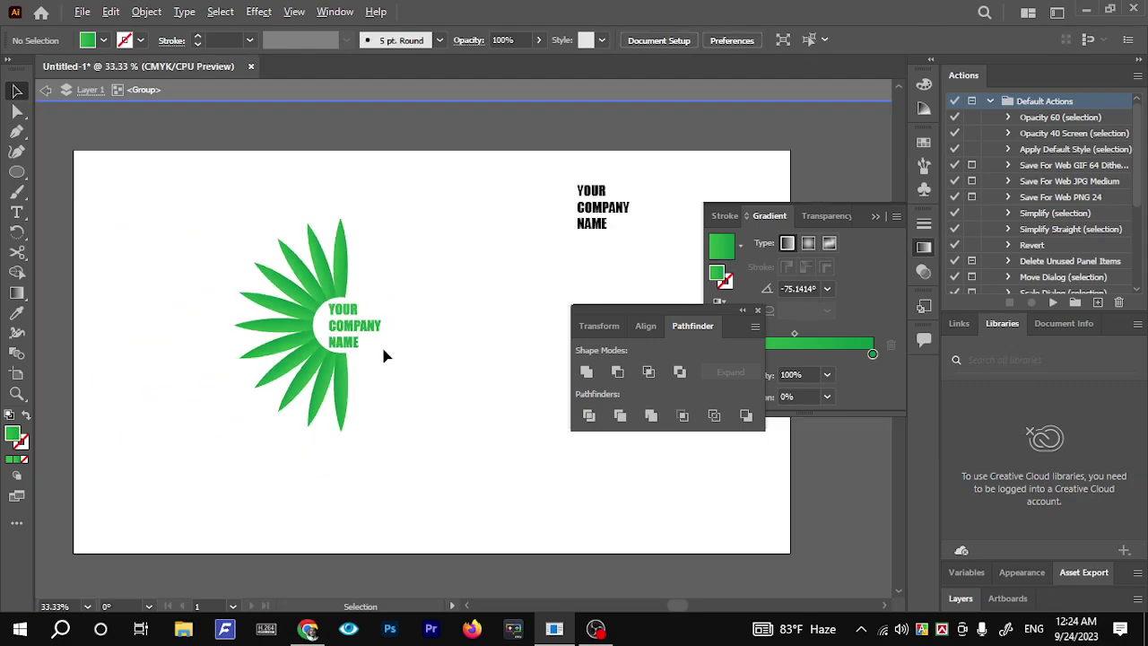
{"action": "scroll", "coordinate": [383, 356], "scroll_direction": "up", "scroll_amount": 1}
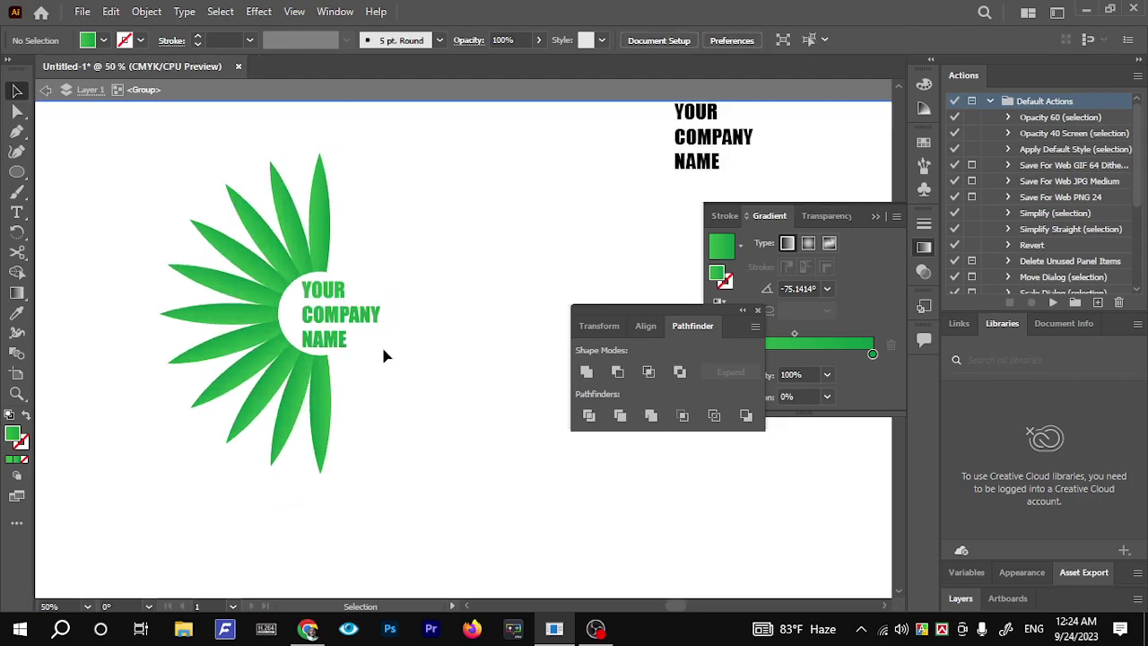
Try shifting the vertical top petal slightly to the right, and undo the move
{"action": "left_click", "coordinate": [318, 205]}
{"action": "left_click_drag", "start_coordinate": [317, 205], "coordinate": [353, 205]}
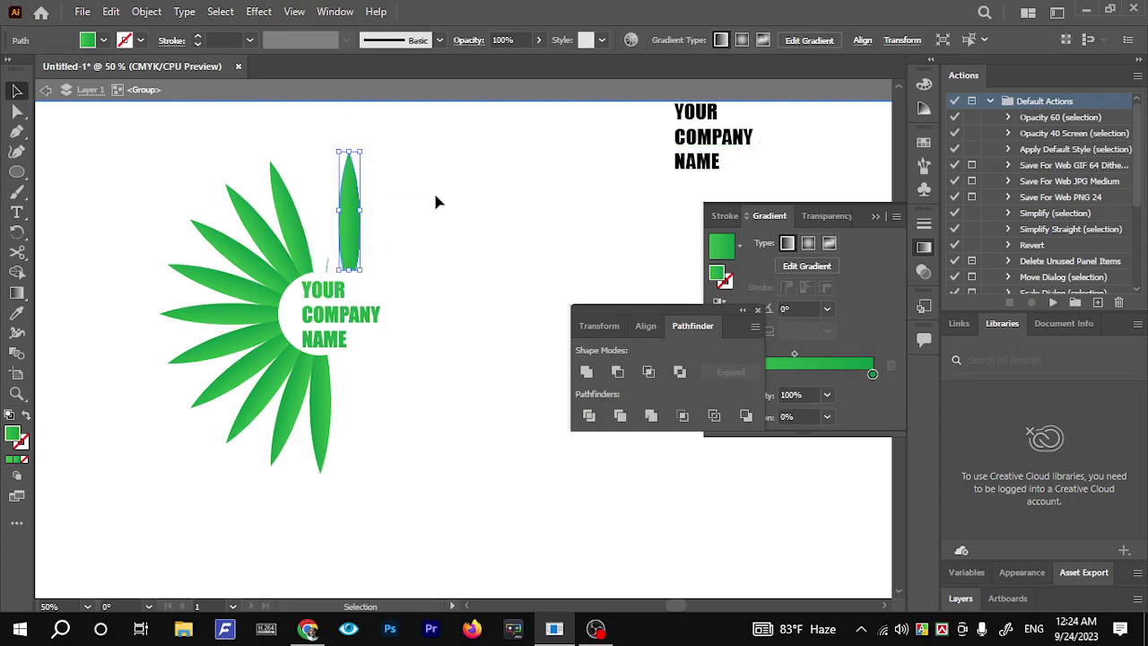
{"action": "left_click", "coordinate": [468, 202]}
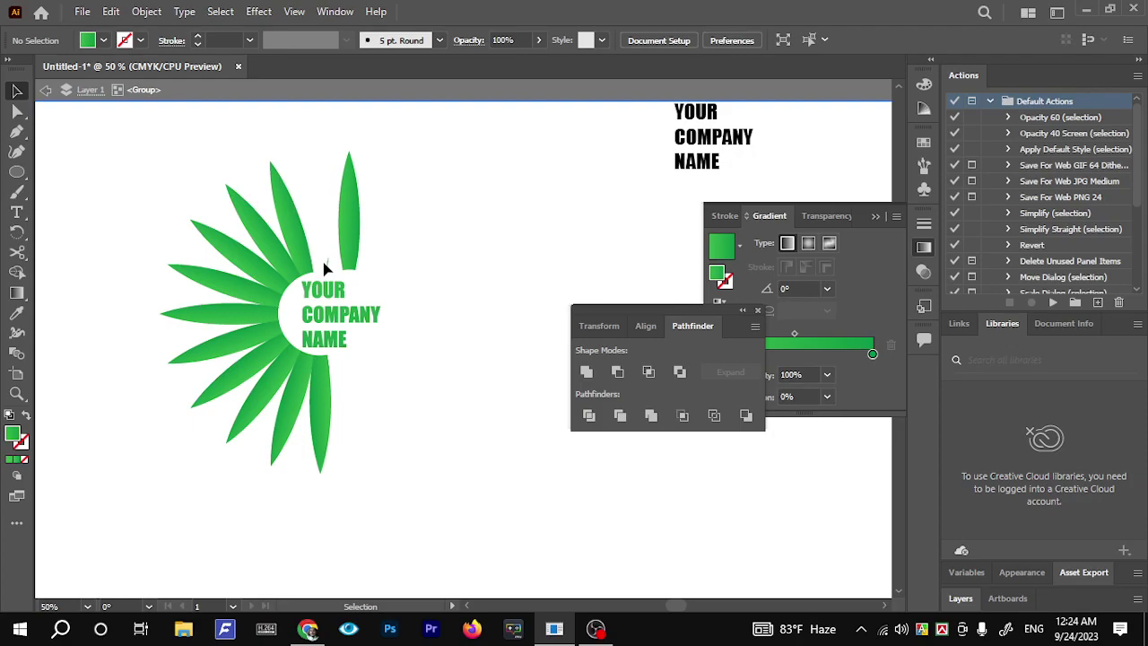
{"action": "key", "text": "ctrl+z"}
{"action": "key", "text": "ctrl+z"}
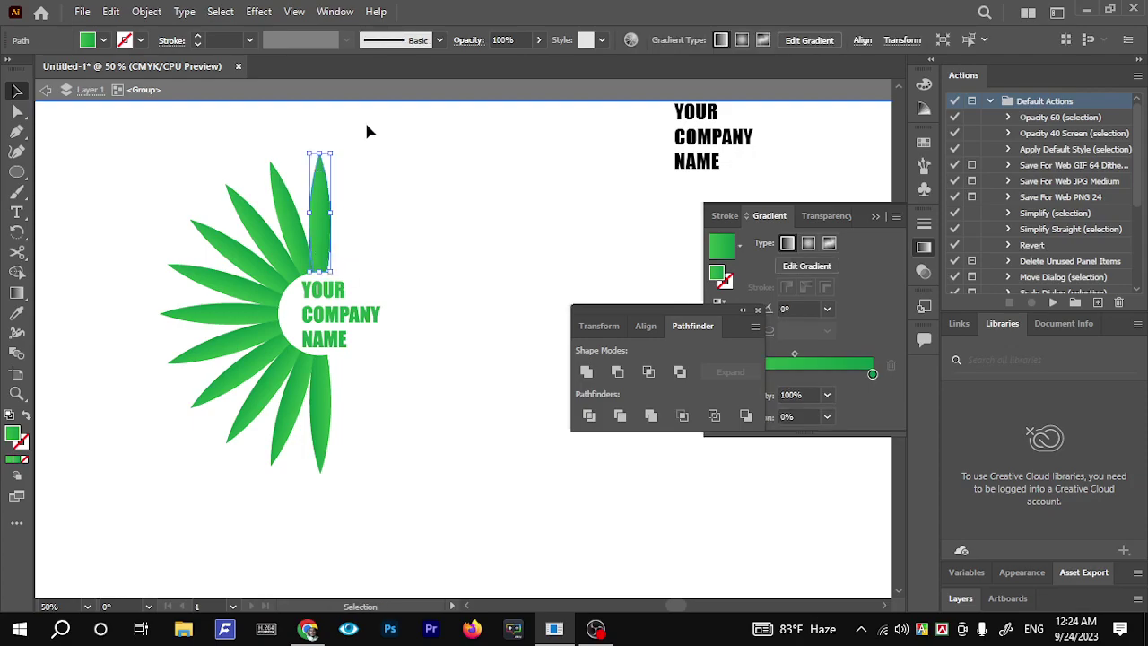
Rotate the top petal clockwise about 25°, move it out to the upper right of the text, and select the leftover sliver
{"action": "left_click_drag", "start_coordinate": [341, 148], "coordinate": [392, 167]}
{"action": "left_click_drag", "start_coordinate": [316, 224], "coordinate": [384, 229]}
{"action": "left_click", "coordinate": [346, 263]}
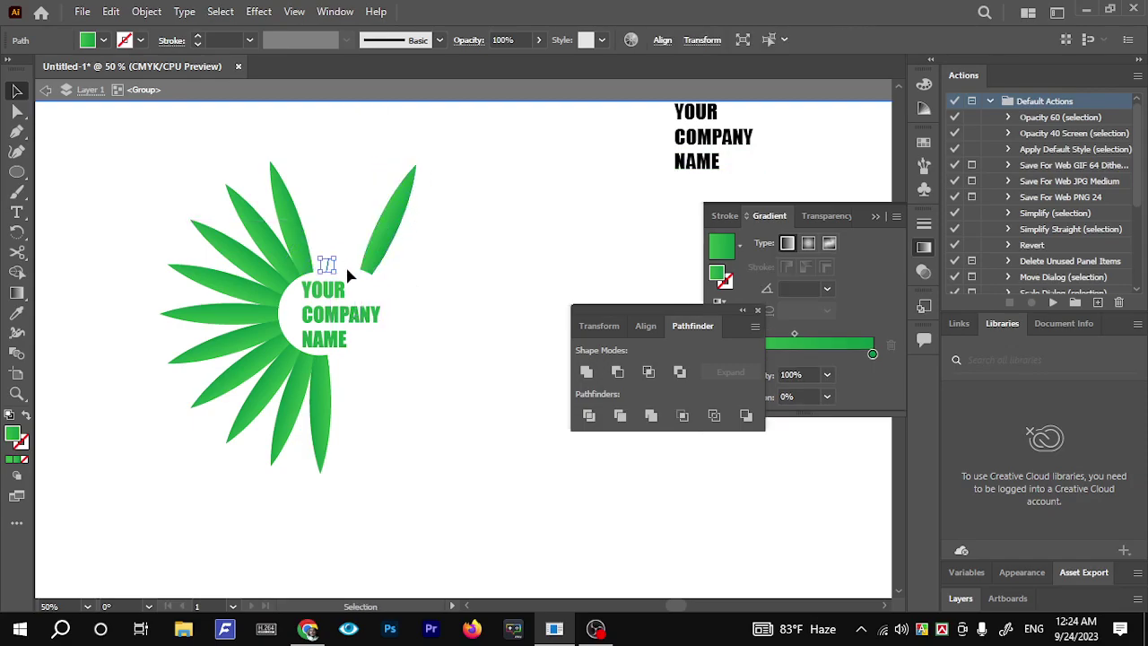
Rotate the bottom petal outward, move it to the lower right of the text, and select the leftover sliver
{"action": "left_click", "coordinate": [328, 417]}
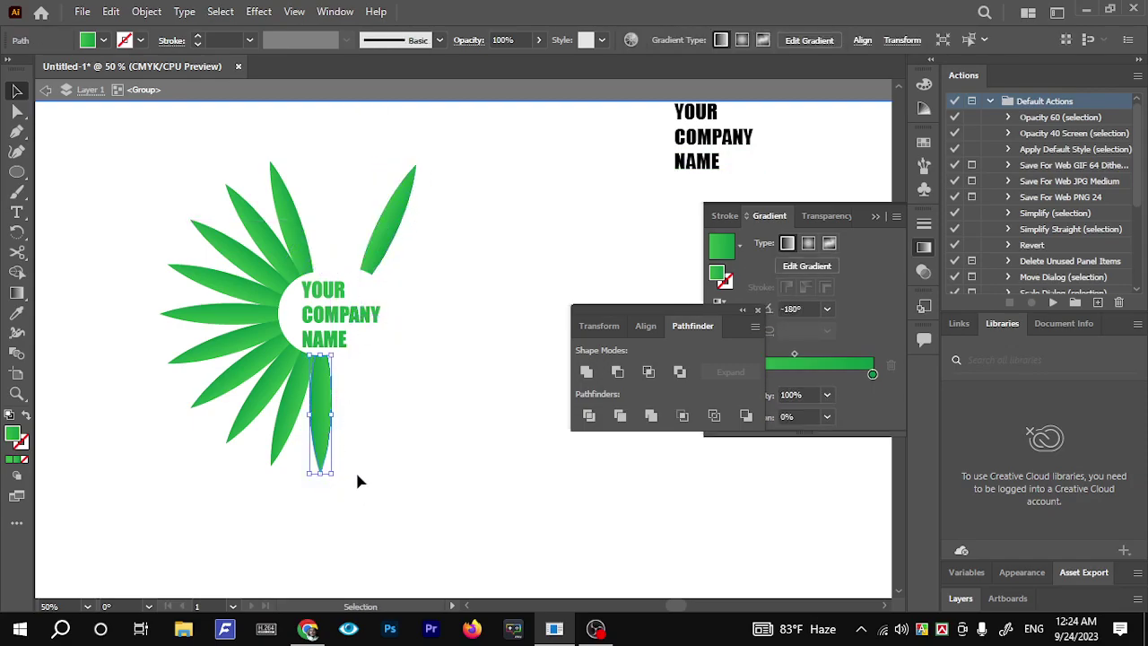
{"action": "left_click_drag", "start_coordinate": [338, 476], "coordinate": [398, 418]}
{"action": "left_click", "coordinate": [425, 355]}
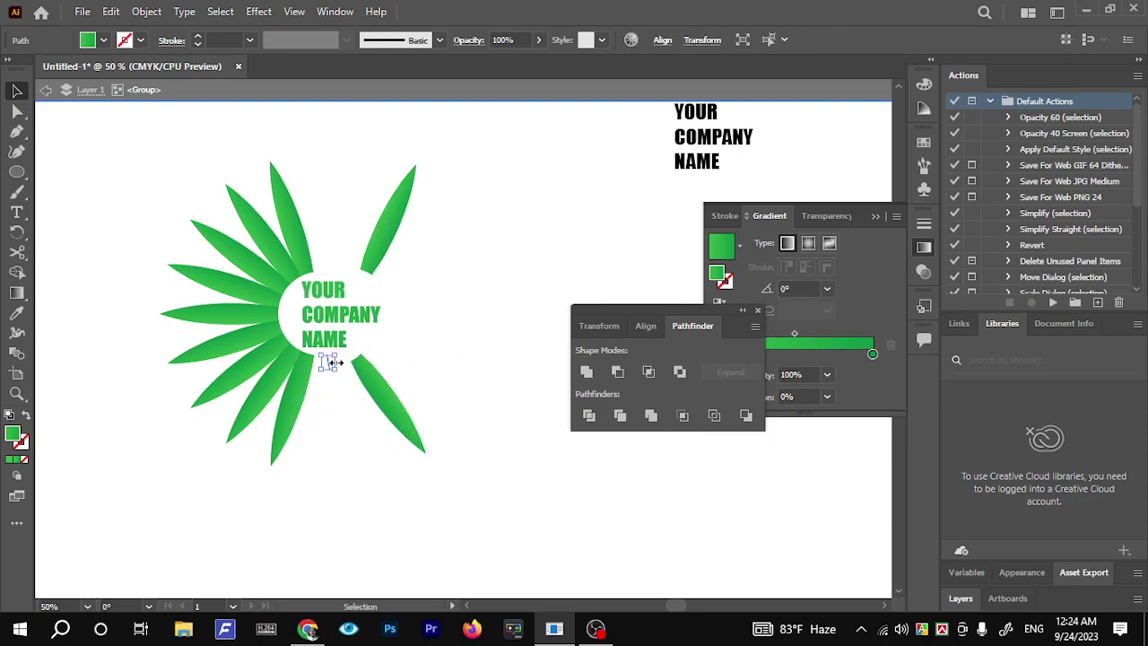
Rotate the lower right petal to nearly horizontal beside NAME, and move the upper right petal down closer to the text
{"action": "left_click", "coordinate": [428, 445]}
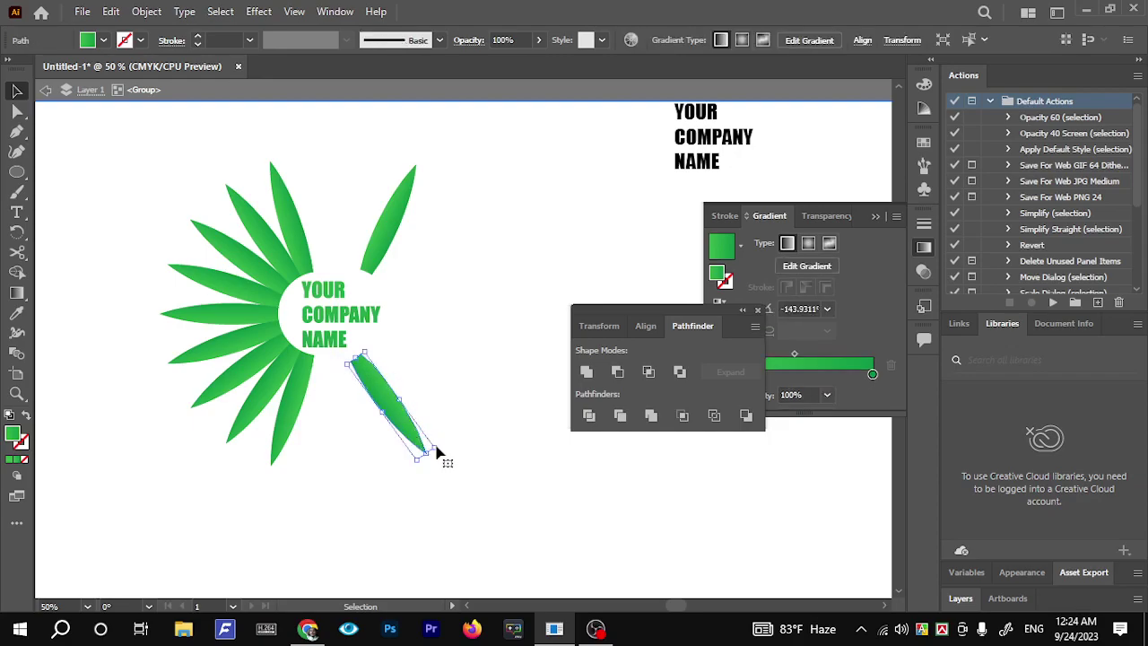
{"action": "left_click_drag", "start_coordinate": [449, 454], "coordinate": [450, 331]}
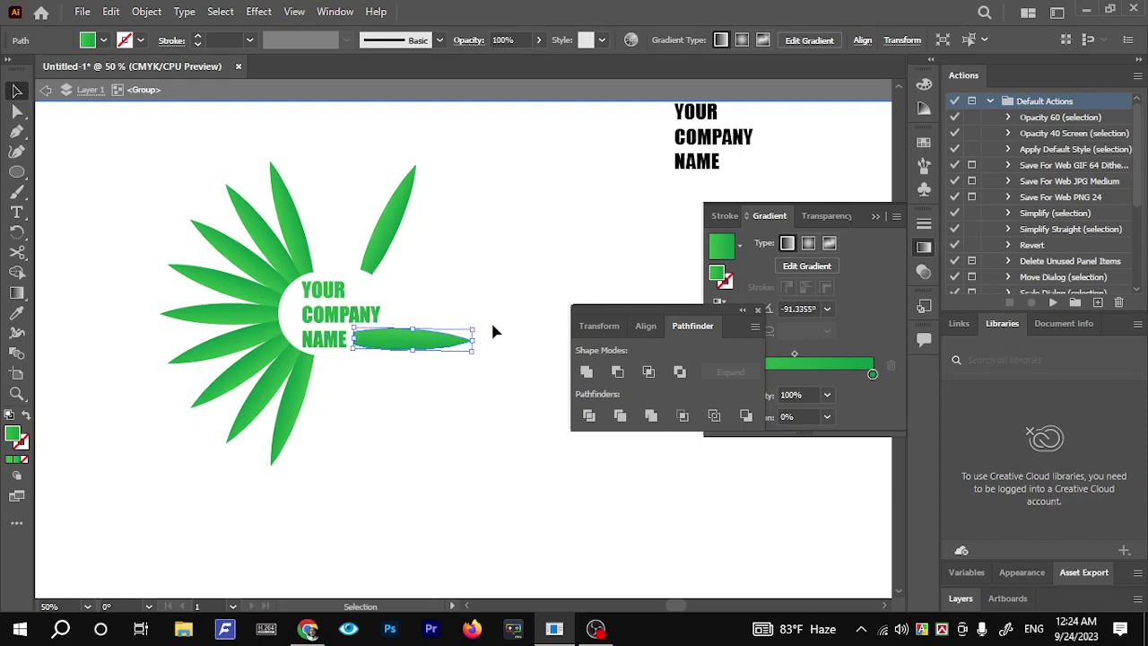
{"action": "left_click", "coordinate": [493, 325]}
{"action": "left_click", "coordinate": [468, 339]}
{"action": "left_click", "coordinate": [484, 332]}
{"action": "left_click", "coordinate": [468, 339]}
{"action": "left_click_drag", "start_coordinate": [483, 329], "coordinate": [513, 332]}
{"action": "left_click_drag", "start_coordinate": [380, 256], "coordinate": [375, 276]}
{"action": "left_click", "coordinate": [457, 254]}
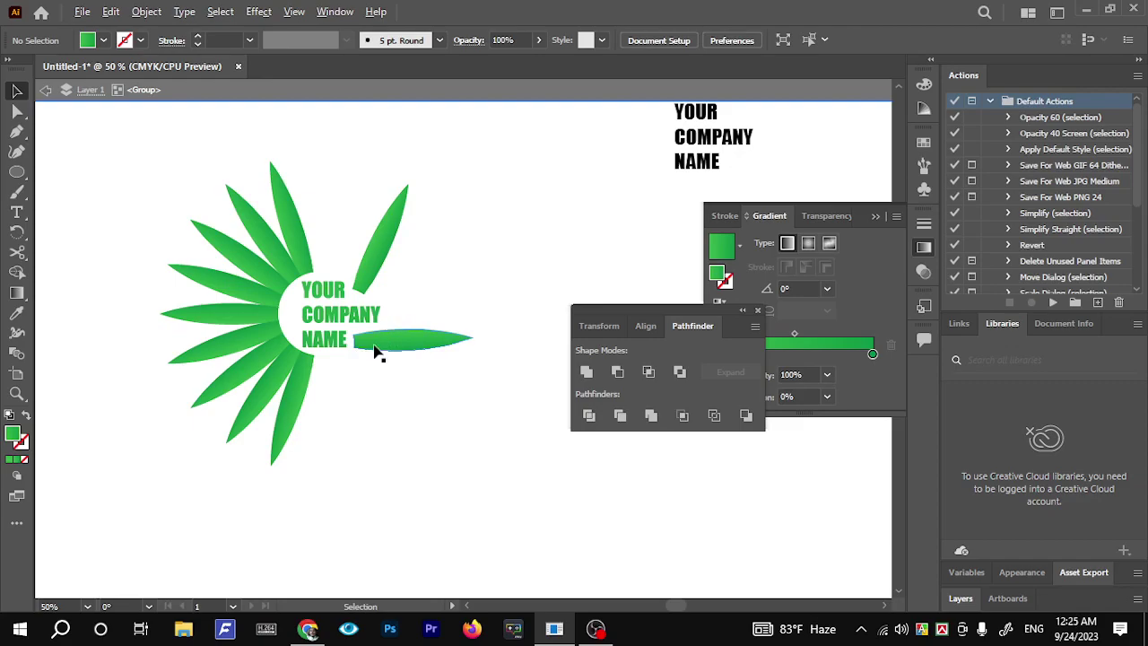
Duplicate the upper right petal and place the copy just to its right
{"action": "scroll", "coordinate": [374, 350], "scroll_direction": "down", "scroll_amount": 3}
{"action": "scroll", "coordinate": [377, 396], "scroll_direction": "up", "scroll_amount": 2}
{"action": "scroll", "coordinate": [381, 370], "scroll_direction": "up", "scroll_amount": 2}
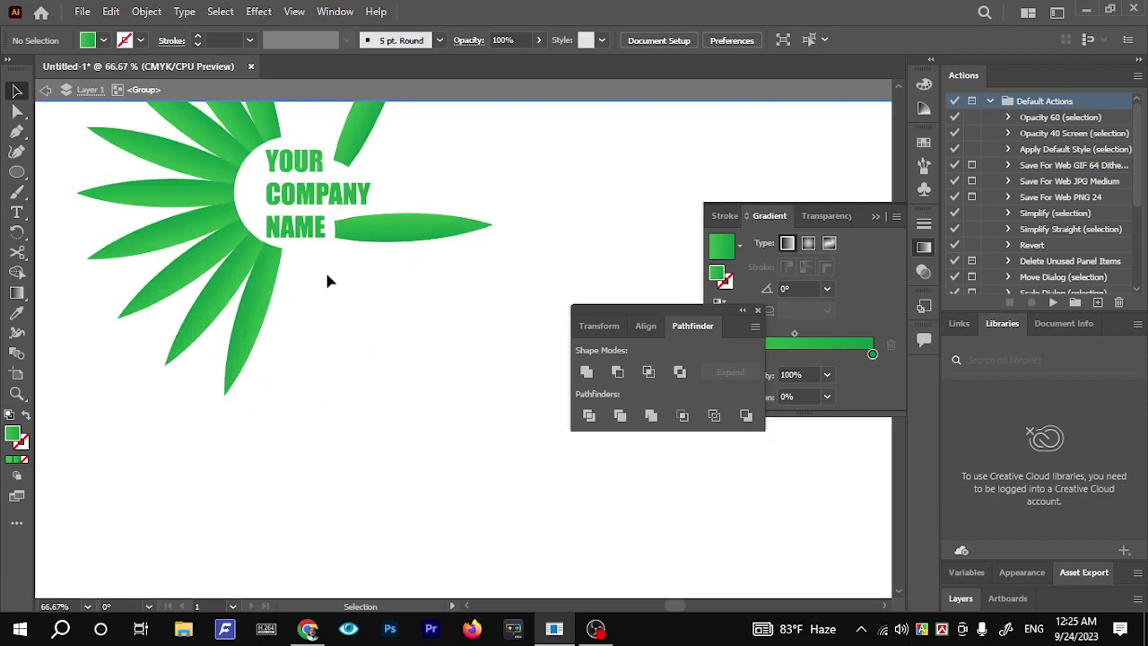
{"action": "scroll", "coordinate": [328, 277], "scroll_direction": "up", "scroll_amount": 3}
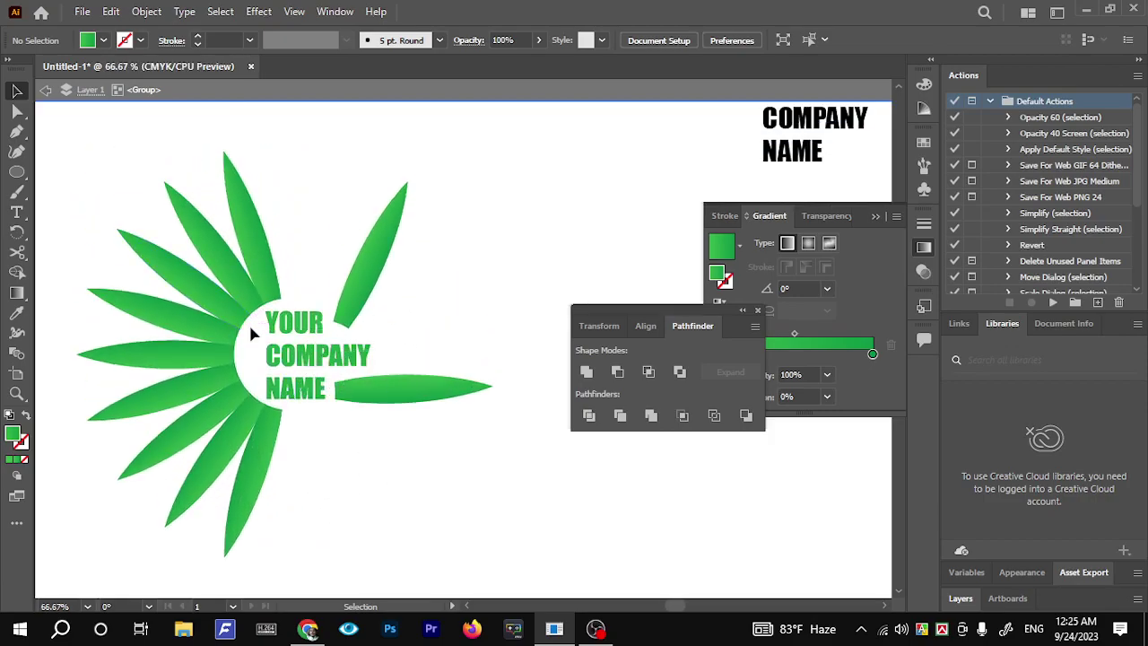
{"action": "left_click", "coordinate": [375, 395]}
{"action": "scroll", "coordinate": [417, 399], "scroll_direction": "up", "scroll_amount": 2}
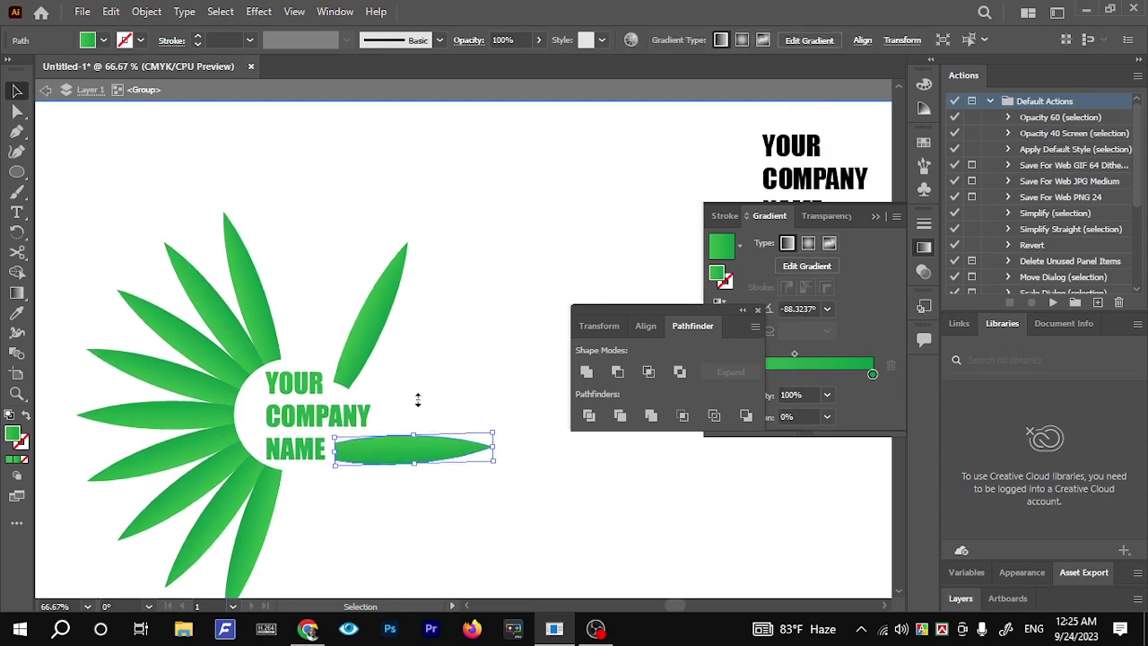
{"action": "left_click_drag", "start_coordinate": [366, 350], "coordinate": [400, 358]}
{"action": "left_click", "coordinate": [471, 338]}
{"action": "key", "text": "ctrl+minus"}
{"action": "key", "text": "ctrl+minus"}
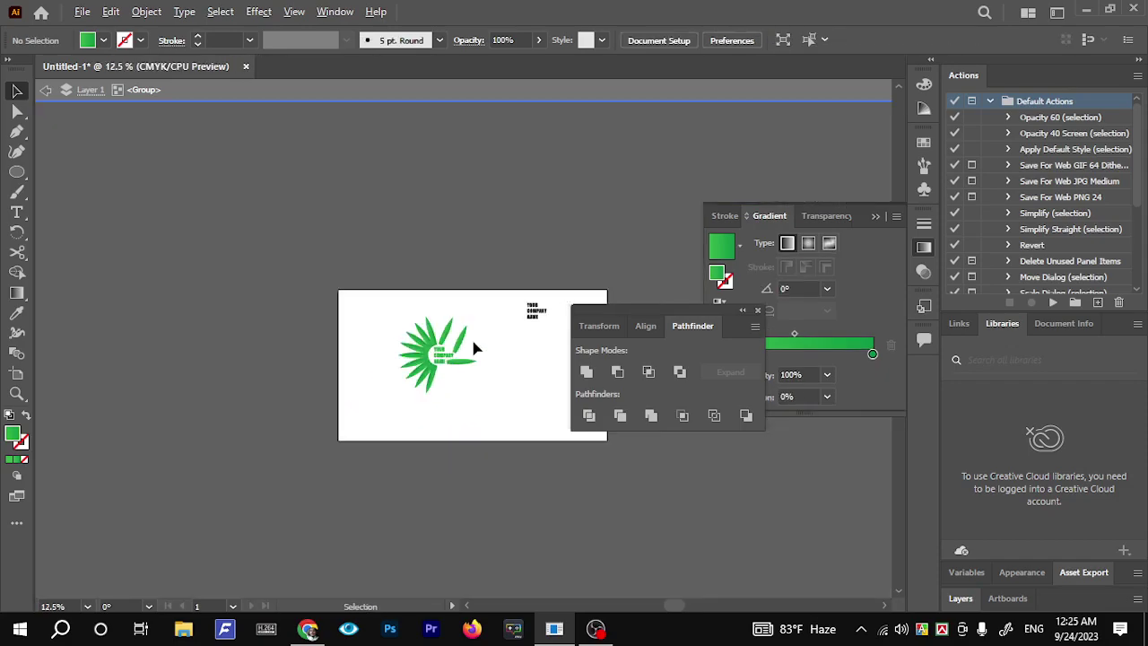
Undo the petal moves, rotations and copying until the half flower has its evenly fanned petals around the text again
{"action": "key", "text": "ctrl+plus"}
{"action": "left_click_drag", "start_coordinate": [469, 251], "coordinate": [439, 260]}
{"action": "key", "text": "ctrl+z"}
{"action": "key", "text": "ctrl+z"}
{"action": "key", "text": "ctrl+z"}
{"action": "key", "text": "ctrl+z"}
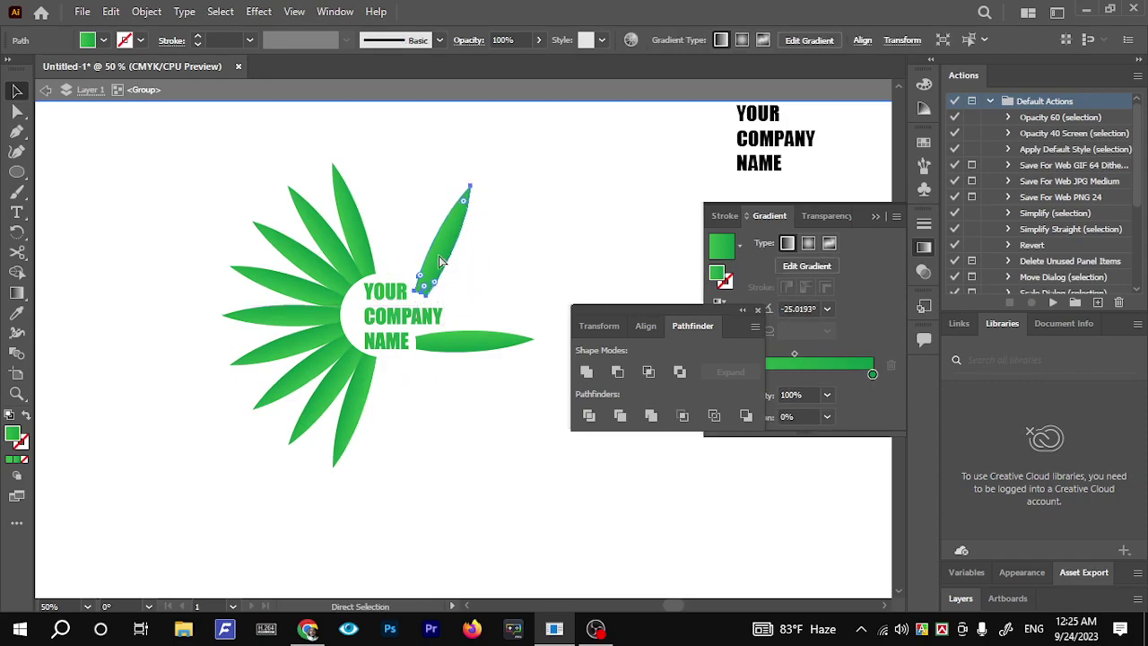
{"action": "key", "text": "ctrl+z"}
{"action": "key", "text": "ctrl+z"}
{"action": "key", "text": "ctrl+z"}
{"action": "key", "text": "ctrl+z"}
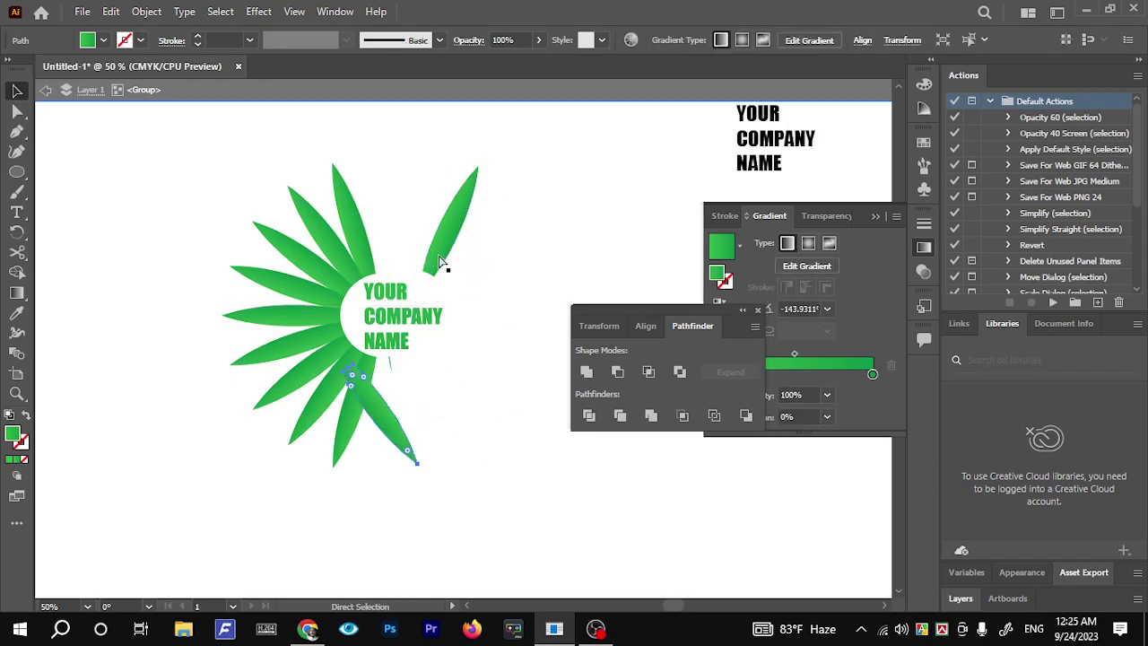
{"action": "key", "text": "ctrl+z"}
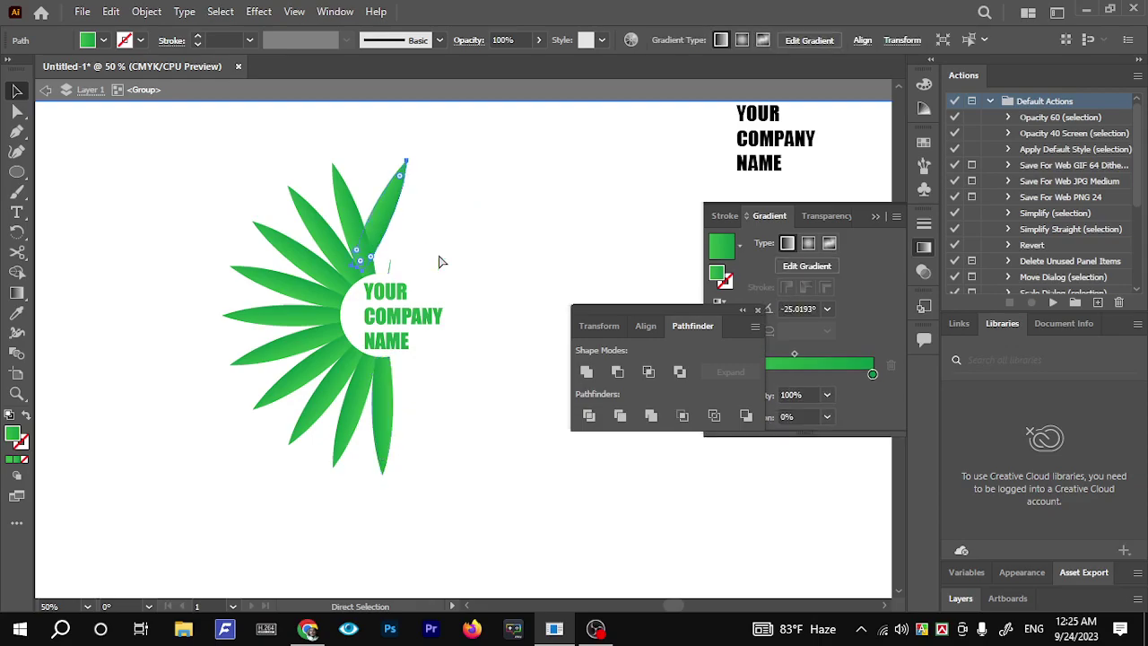
{"action": "key", "text": "ctrl+z"}
{"action": "key", "text": "ctrl+z"}
{"action": "key", "text": "ctrl+z"}
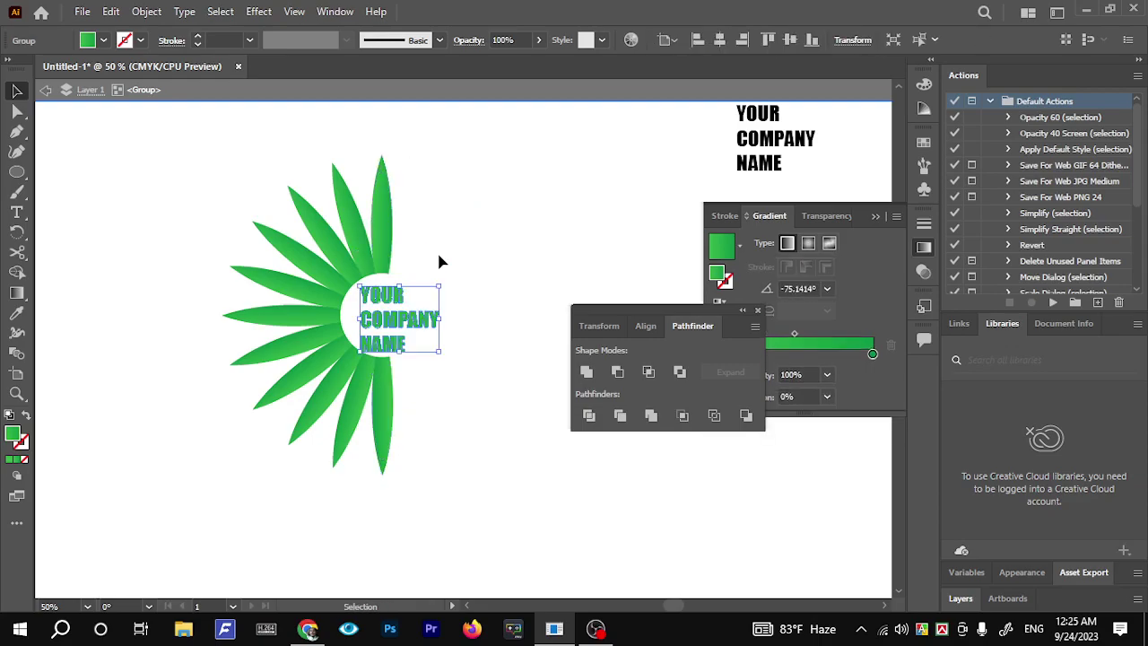
Move the company name slightly up and to the right in the flower's round centre, and ungroup it
{"action": "left_click", "coordinate": [440, 261]}
{"action": "left_click_drag", "start_coordinate": [397, 302], "coordinate": [397, 303]}
{"action": "left_click", "coordinate": [507, 277]}
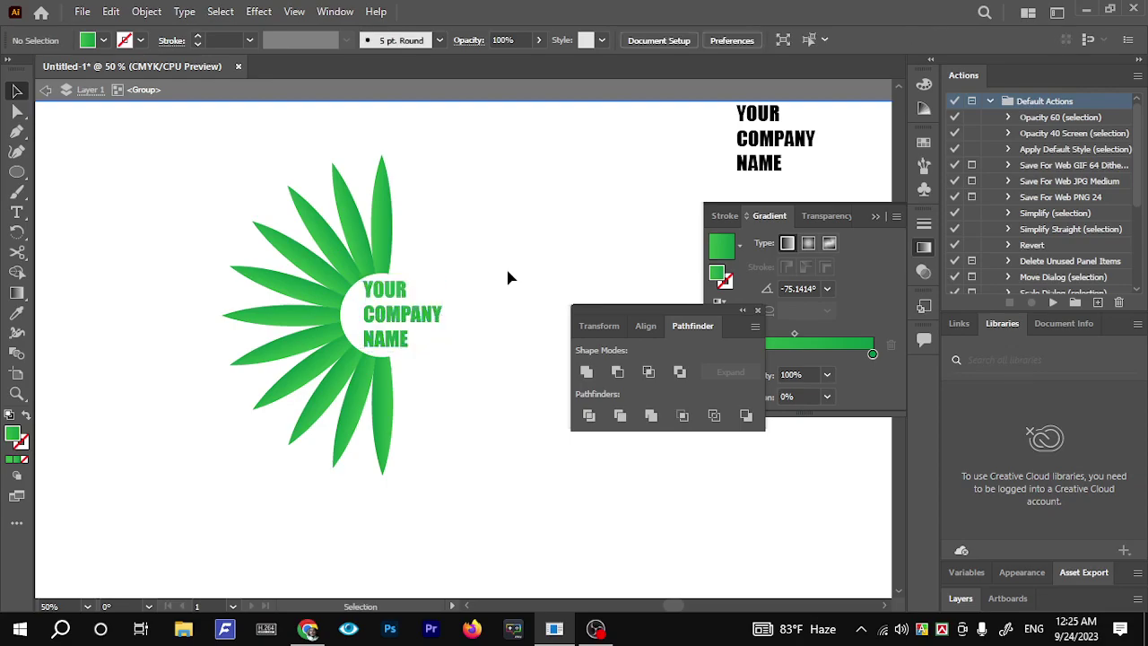
{"action": "left_click", "coordinate": [409, 326]}
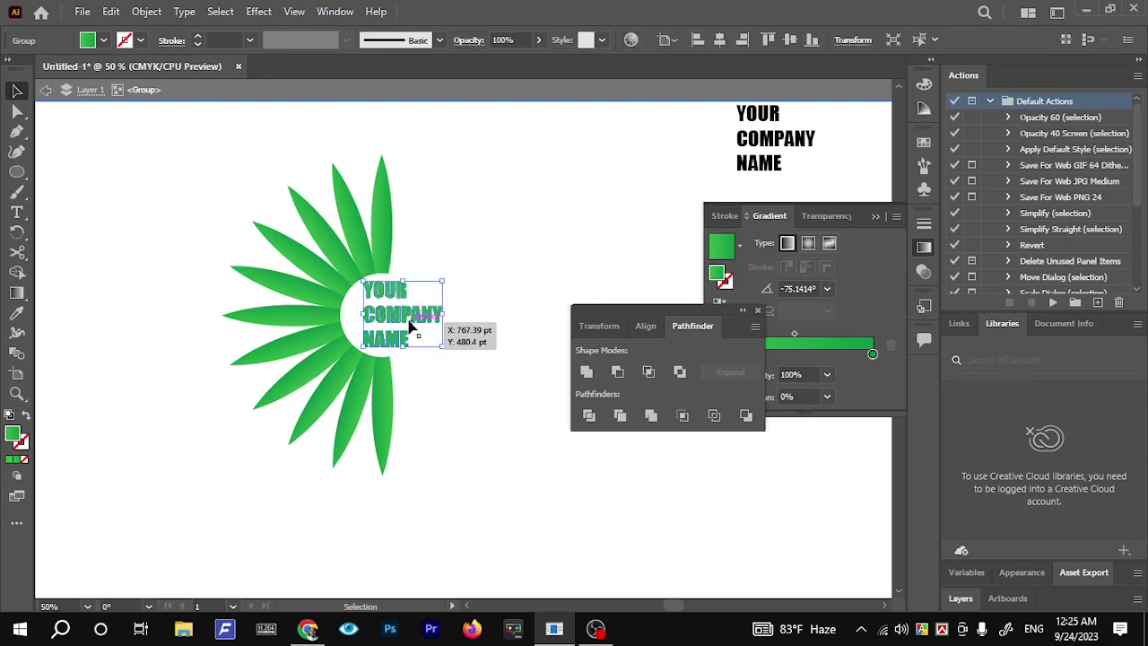
{"action": "right_click", "coordinate": [409, 326]}
{"action": "left_click", "coordinate": [463, 165]}
{"action": "left_click", "coordinate": [487, 316]}
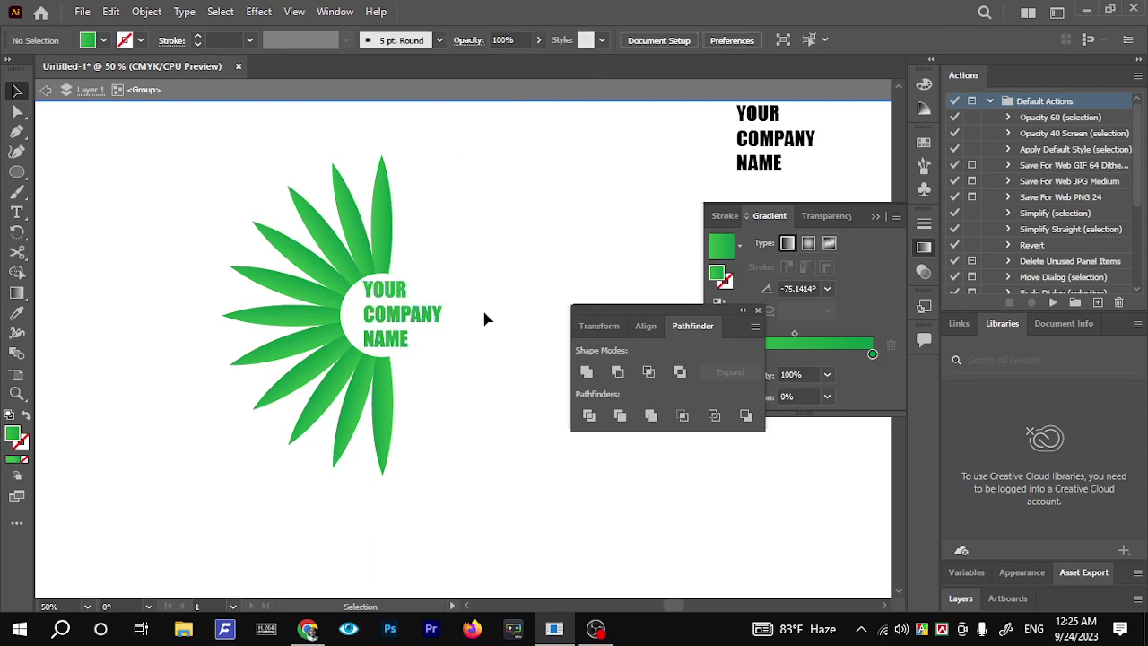
Group the letters line by line and move YOUR, COMPANY and NAME into a centred stack inside the white circle
{"action": "left_click", "coordinate": [354, 316]}
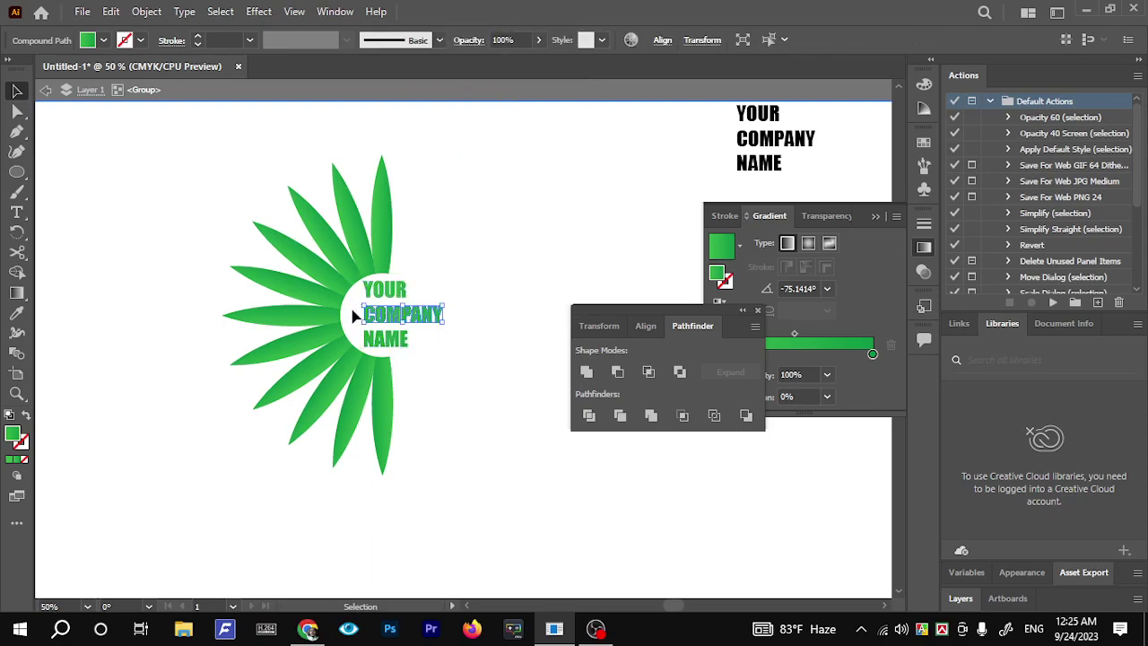
{"action": "left_click", "coordinate": [363, 301]}
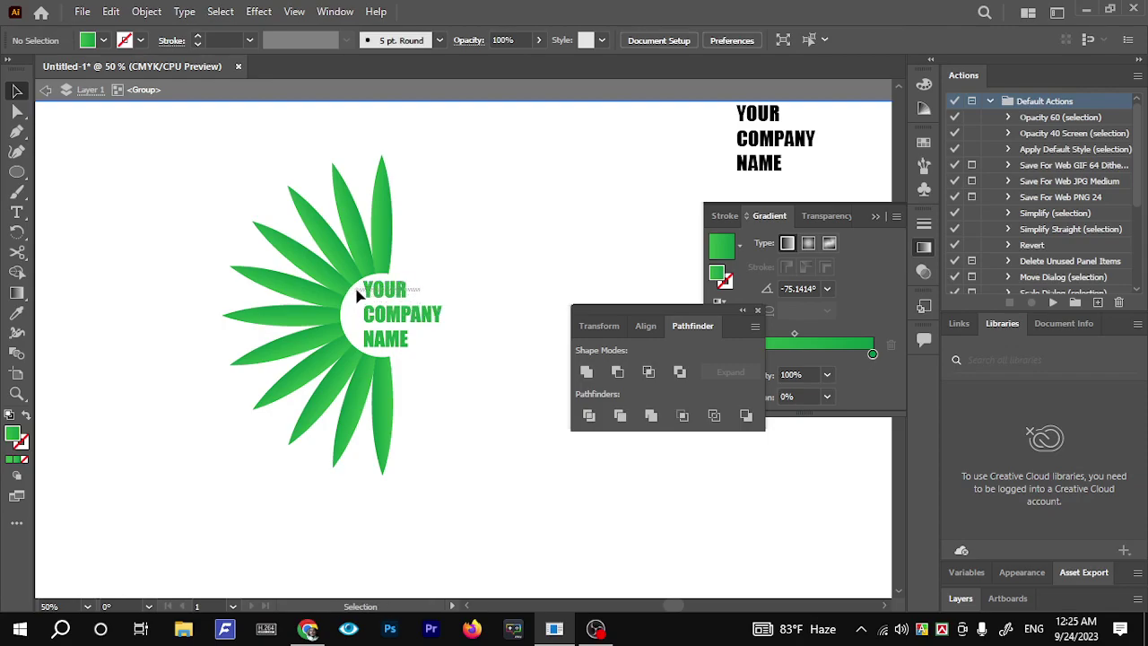
{"action": "left_click", "coordinate": [359, 296]}
{"action": "left_click_drag", "start_coordinate": [379, 349], "coordinate": [342, 339]}
{"action": "left_click", "coordinate": [420, 344]}
{"action": "left_click", "coordinate": [367, 340]}
{"action": "left_click_drag", "start_coordinate": [375, 350], "coordinate": [392, 297]}
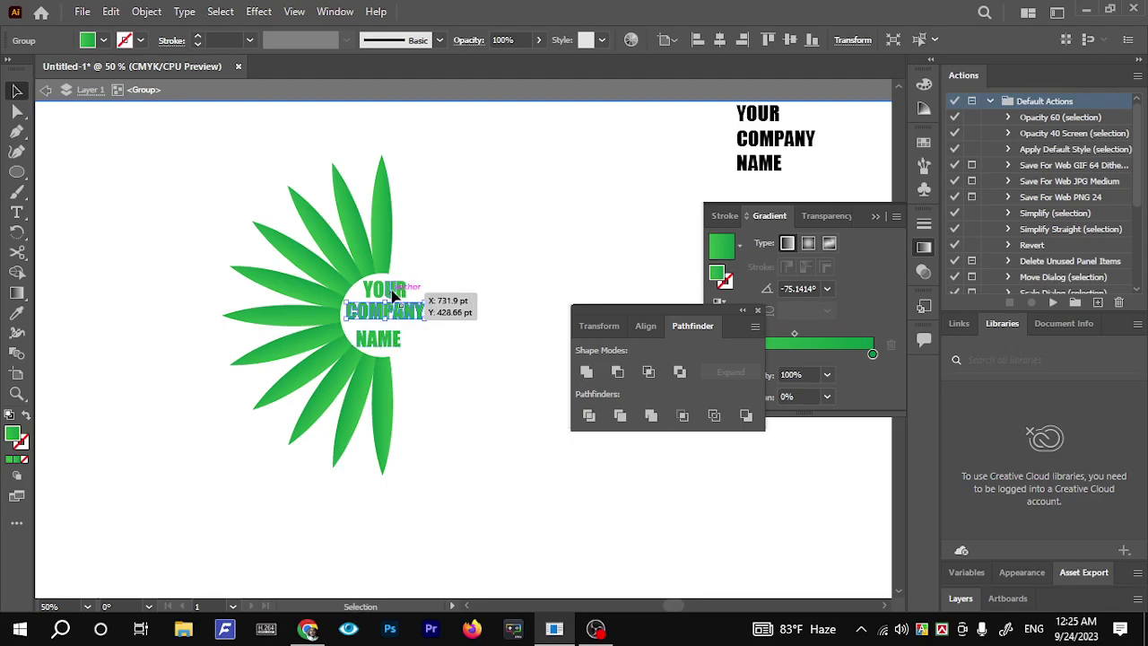
{"action": "left_click", "coordinate": [489, 285]}
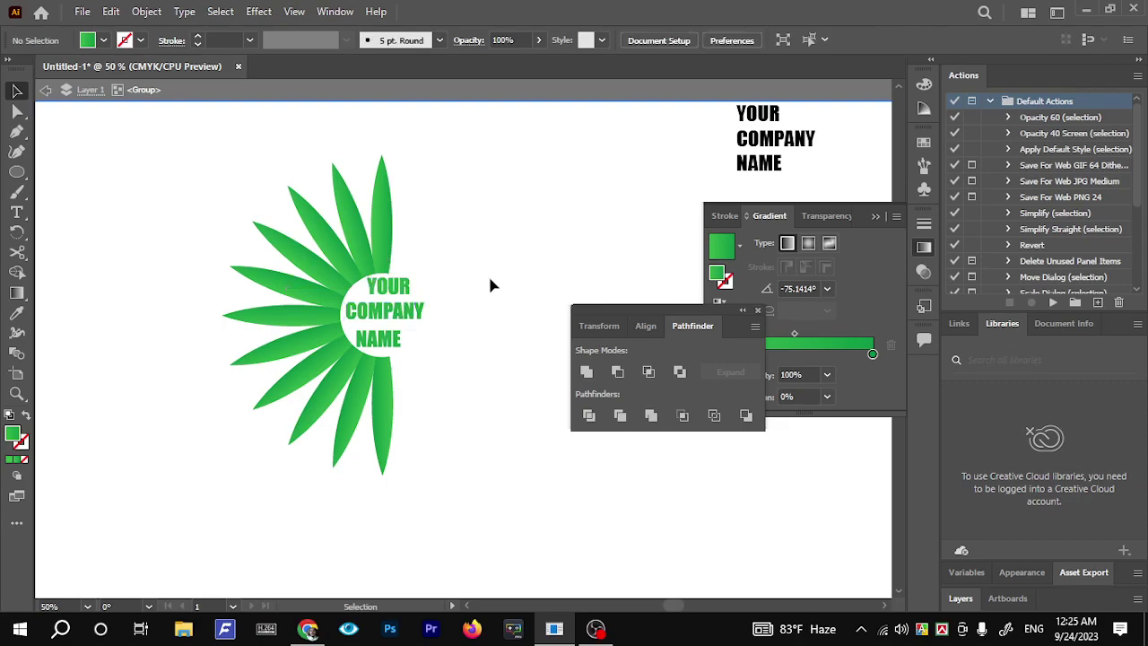
Fine-tune the positions of NAME, COMPANY and YOUR for even line spacing and centring in the circle
{"action": "left_click_drag", "start_coordinate": [381, 342], "coordinate": [394, 334]}
{"action": "key", "text": "Down"}
{"action": "left_click_drag", "start_coordinate": [392, 316], "coordinate": [360, 298]}
{"action": "left_click", "coordinate": [388, 289]}
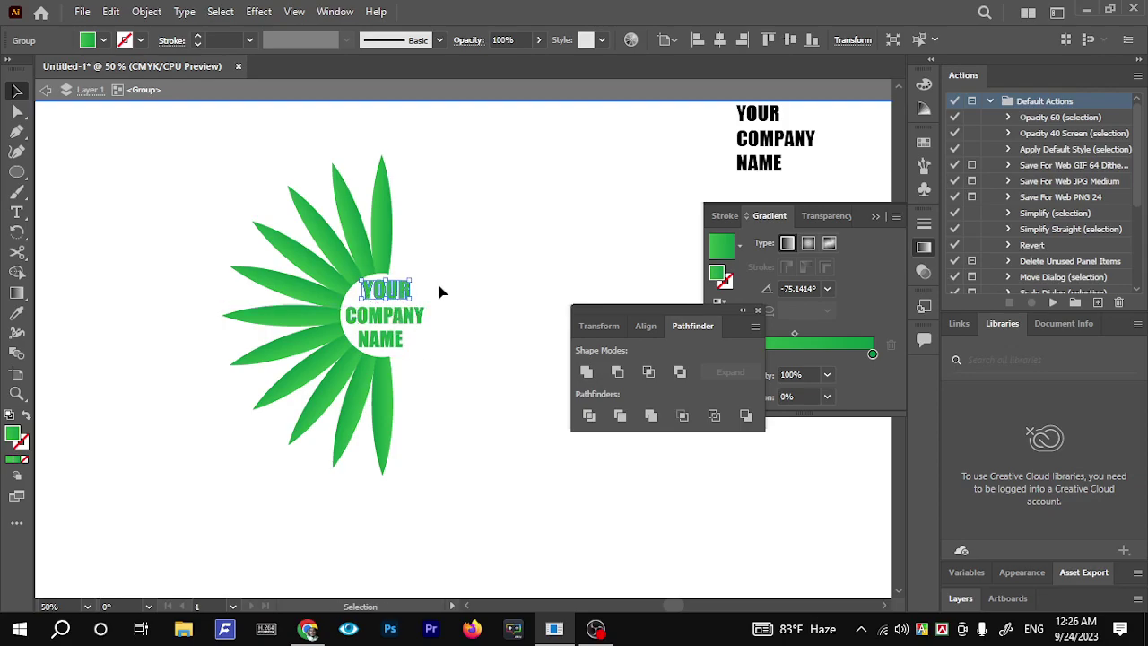
Fill the word YOUR with the Orange, Yellow gradient preset
{"action": "left_click", "coordinate": [742, 250]}
{"action": "left_click", "coordinate": [642, 309]}
{"action": "left_click", "coordinate": [434, 318]}
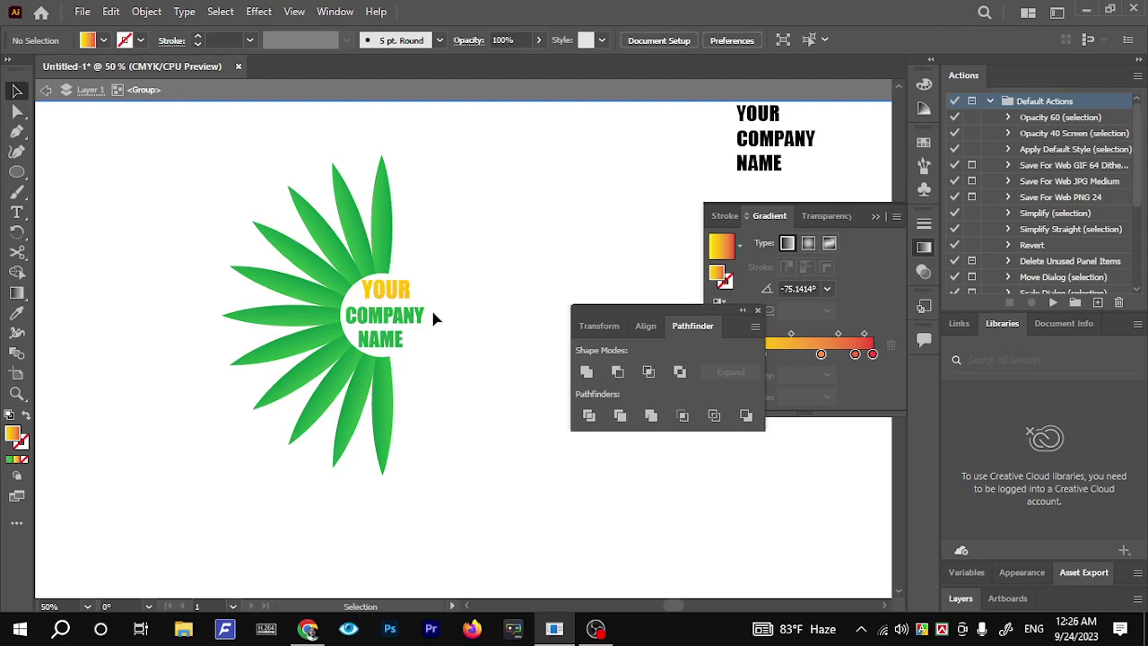
Fill the word NAME with the Fading Sky gradient preset, keeping COMPANY green
{"action": "left_click", "coordinate": [392, 341]}
{"action": "left_click", "coordinate": [742, 250]}
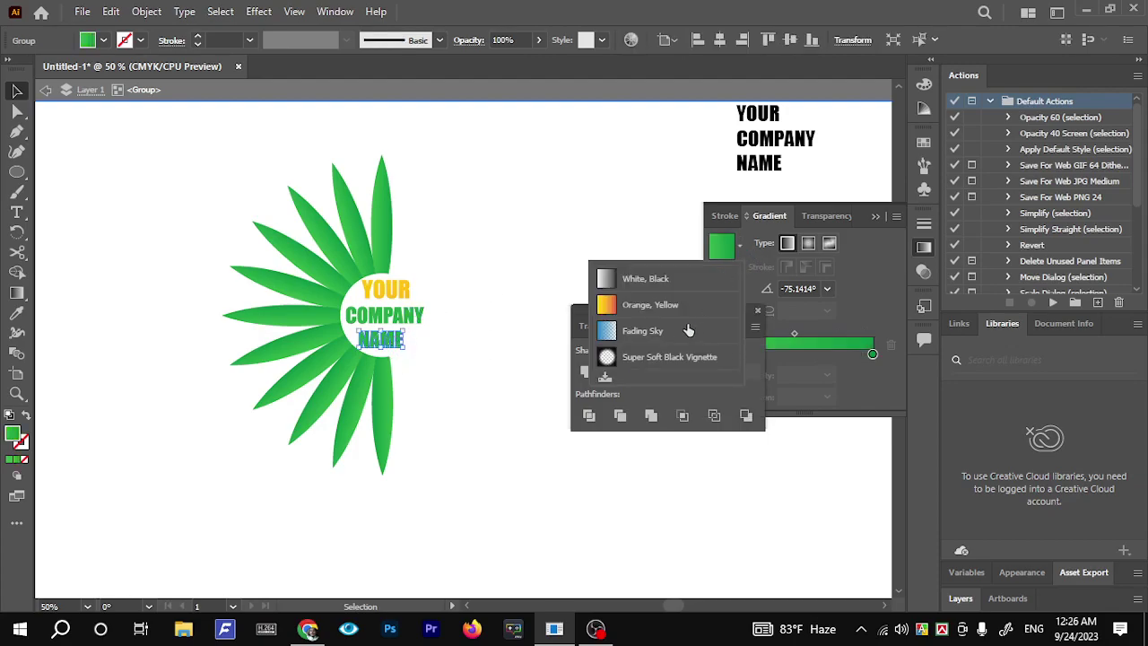
{"action": "left_click", "coordinate": [641, 336]}
{"action": "left_click", "coordinate": [549, 262]}
{"action": "left_click", "coordinate": [418, 325]}
{"action": "left_click", "coordinate": [502, 301]}
Examine the half-flower logo and its recoloured company name from a distance and close up
{"action": "scroll", "coordinate": [499, 294], "scroll_direction": "down", "scroll_amount": 5, "text": "alt"}
{"action": "scroll", "coordinate": [504, 296], "scroll_direction": "up", "scroll_amount": 3, "text": "alt"}
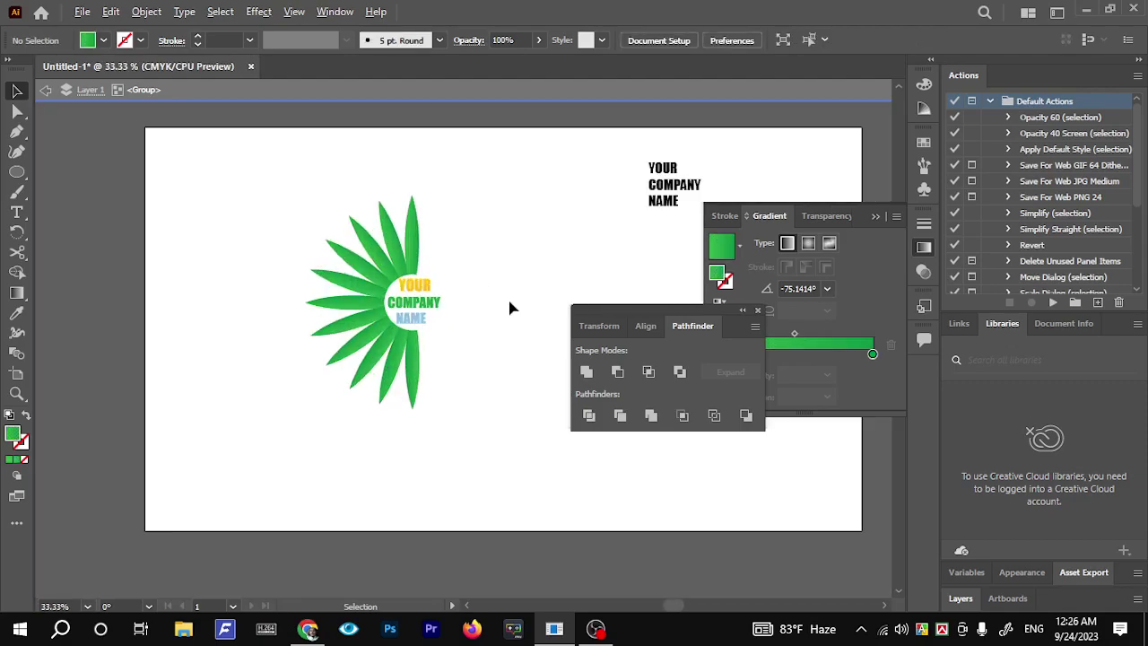
{"action": "scroll", "coordinate": [508, 308], "scroll_direction": "up", "scroll_amount": 1, "text": "alt"}
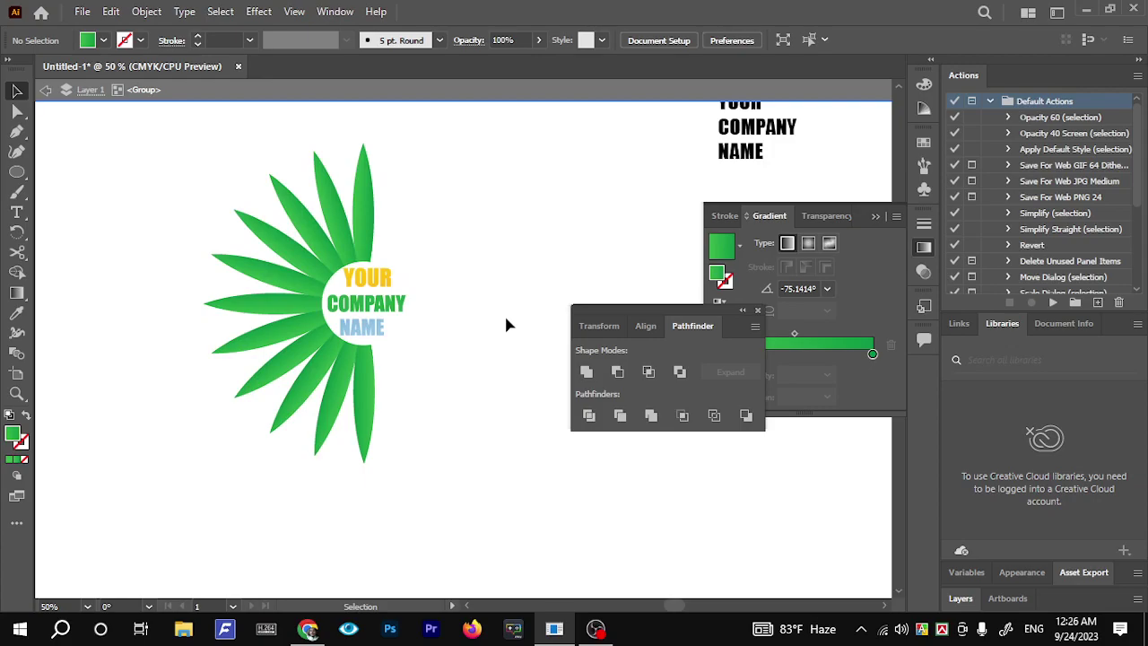
{"action": "scroll", "coordinate": [498, 323], "scroll_direction": "up", "scroll_amount": 1}
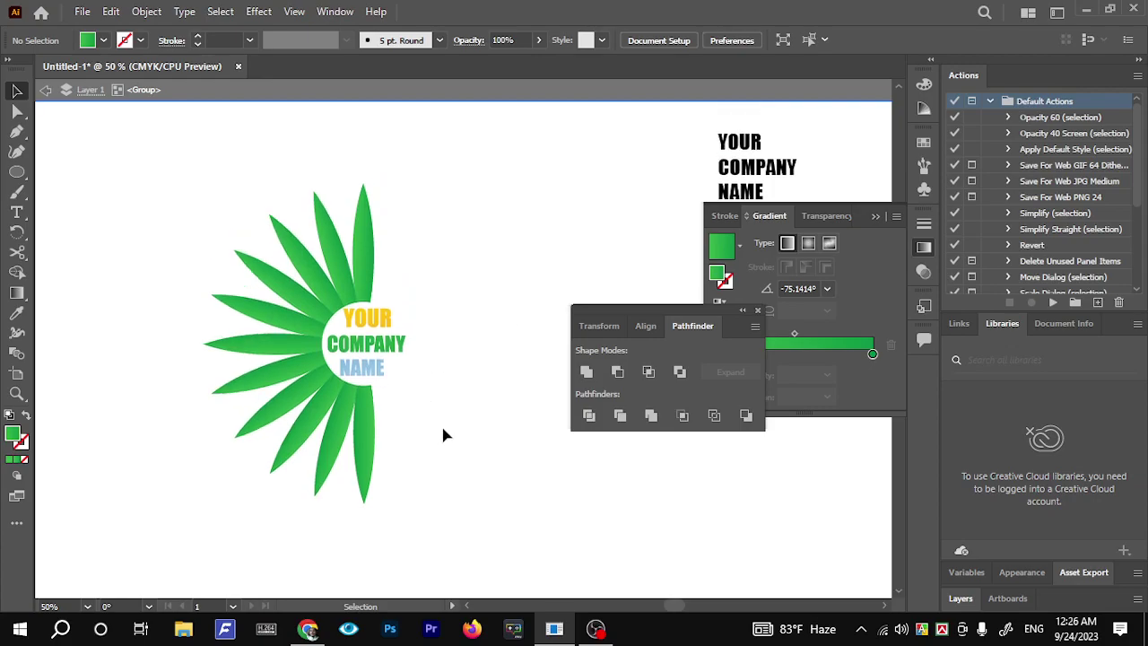
{"action": "scroll", "coordinate": [492, 452], "scroll_direction": "up", "scroll_amount": 3}
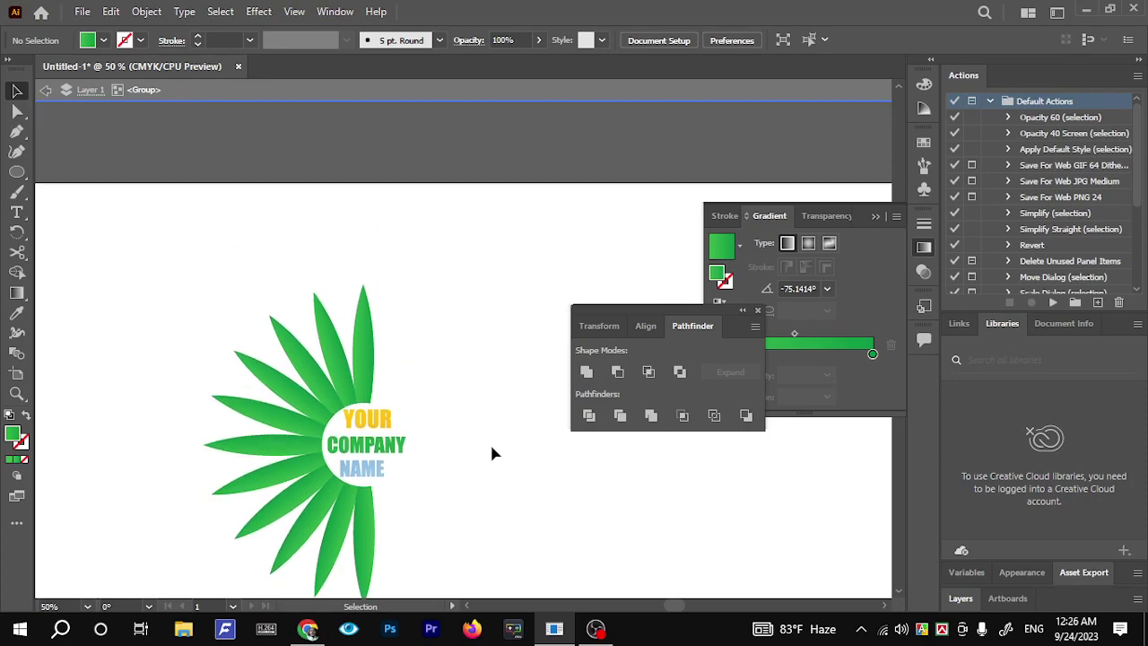
{"action": "scroll", "coordinate": [490, 453], "scroll_direction": "down", "scroll_amount": 2, "text": "alt"}
{"action": "scroll", "coordinate": [466, 500], "scroll_direction": "up", "scroll_amount": 2, "text": "alt"}
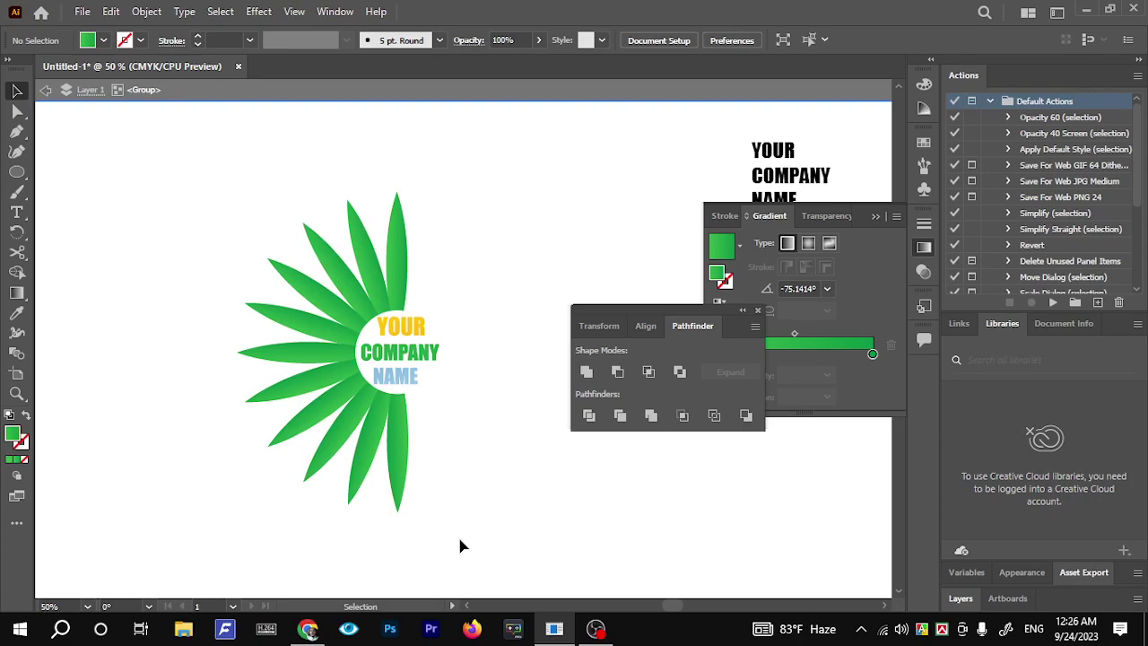
{"action": "scroll", "coordinate": [459, 538], "scroll_direction": "down", "scroll_amount": 3}
{"action": "scroll", "coordinate": [459, 538], "scroll_direction": "up", "scroll_amount": 5}
{"action": "scroll", "coordinate": [459, 538], "scroll_direction": "down", "scroll_amount": 4}
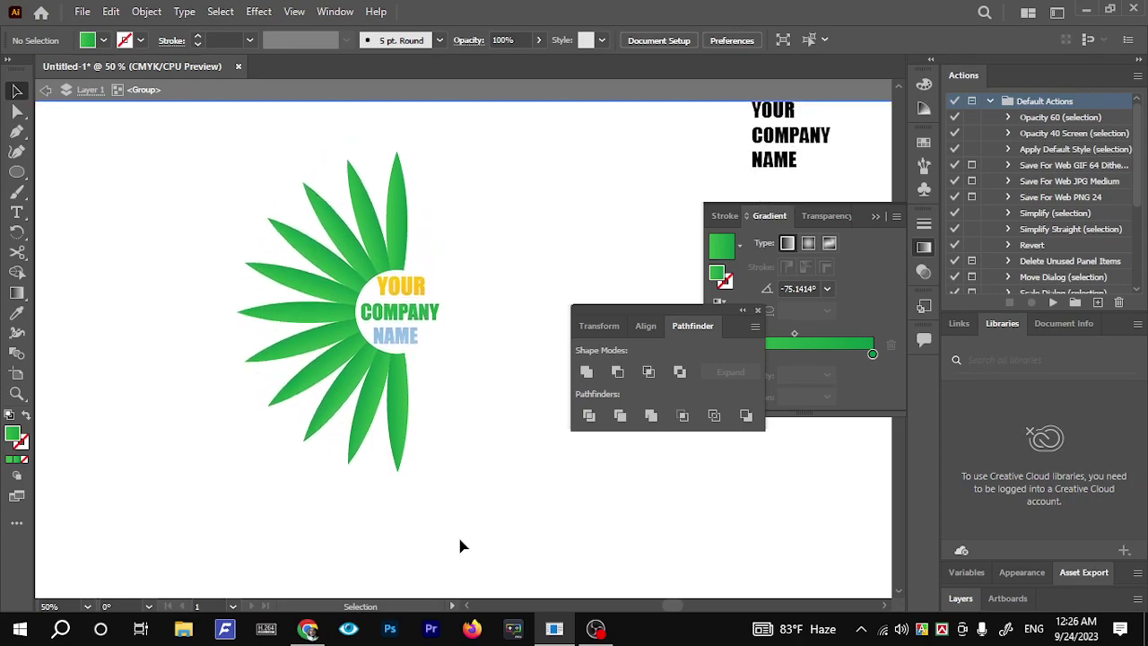